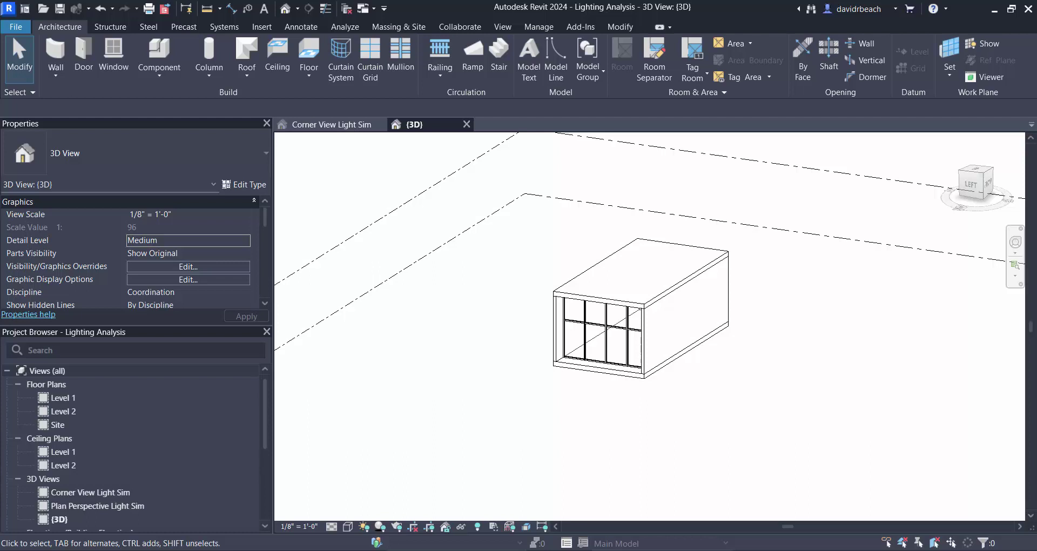
# Orbit the 3D view and select the roof, then the floor slab, to inspect them
pyautogui.keyDown('shift'); pyautogui.moveTo(466, 408); pyautogui.dragTo(432, 372, button='middle'); pyautogui.keyUp('shift')
pyautogui.click(540, 260)
pyautogui.click(553, 398)
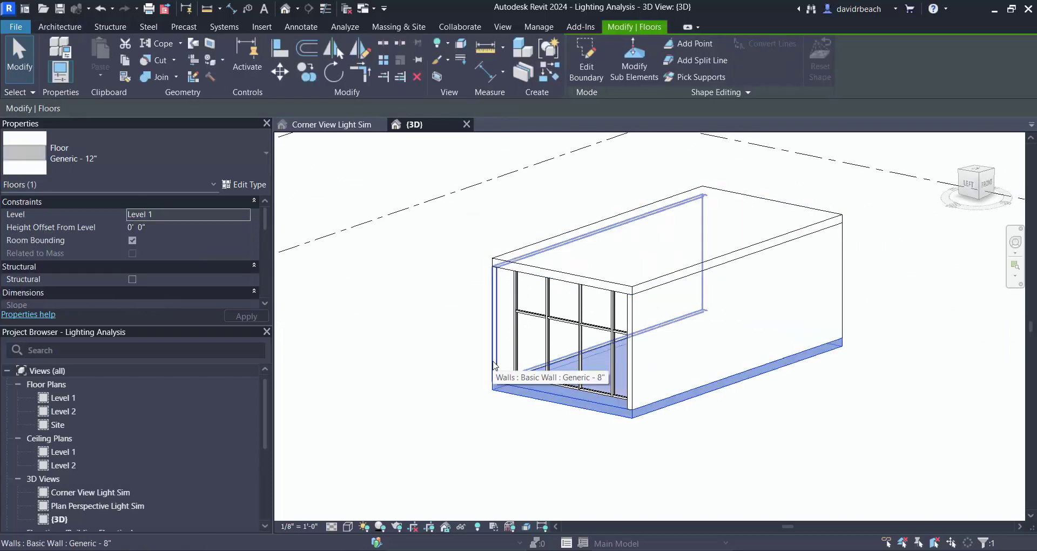
# Open the Level 1 floor plan, centre the room, and inspect its top wall
pyautogui.doubleClick(63, 398)
pyautogui.scroll(5, 644, 275)
pyautogui.press('Escape')
pyautogui.moveTo(676, 261); pyautogui.dragTo(597, 213, button='middle')
pyautogui.click(604, 247)
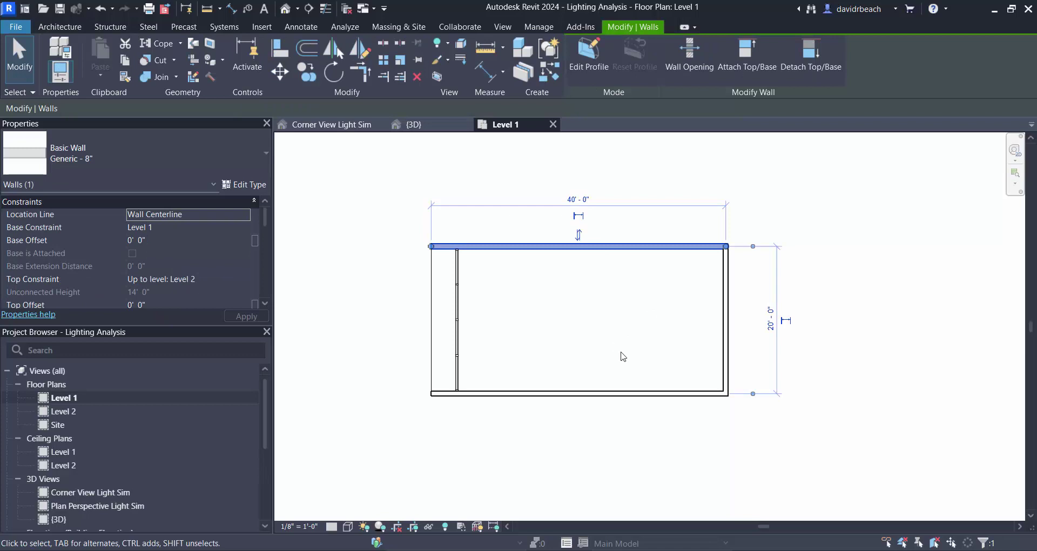
pyautogui.click(516, 464)
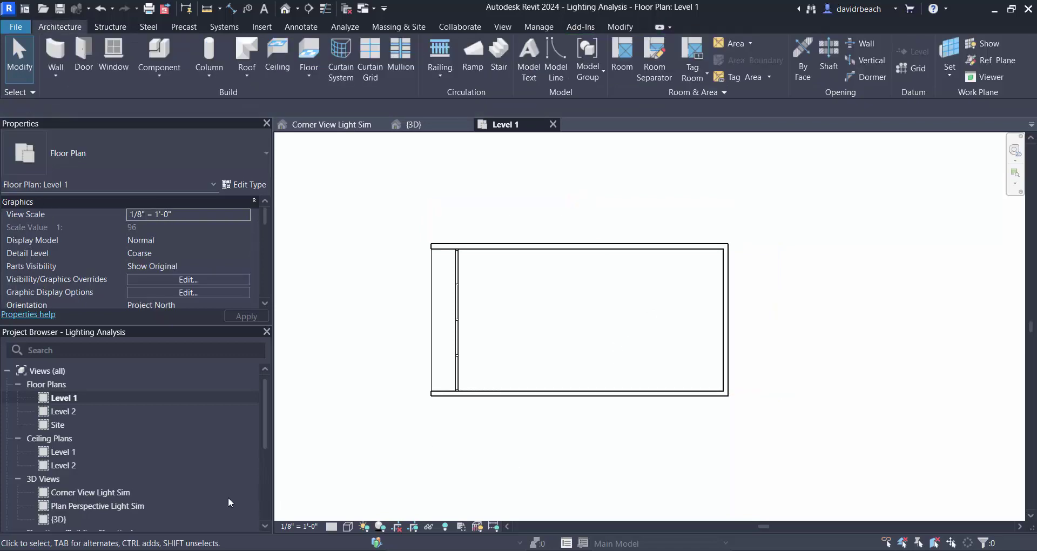
# Delete the Corner View Light Sim and Plan Perspective Light Sim views
pyautogui.click(96, 493)
pyautogui.keyDown('ctrl'); pyautogui.click(96, 505); pyautogui.keyUp('ctrl')
pyautogui.rightClick(96, 506)
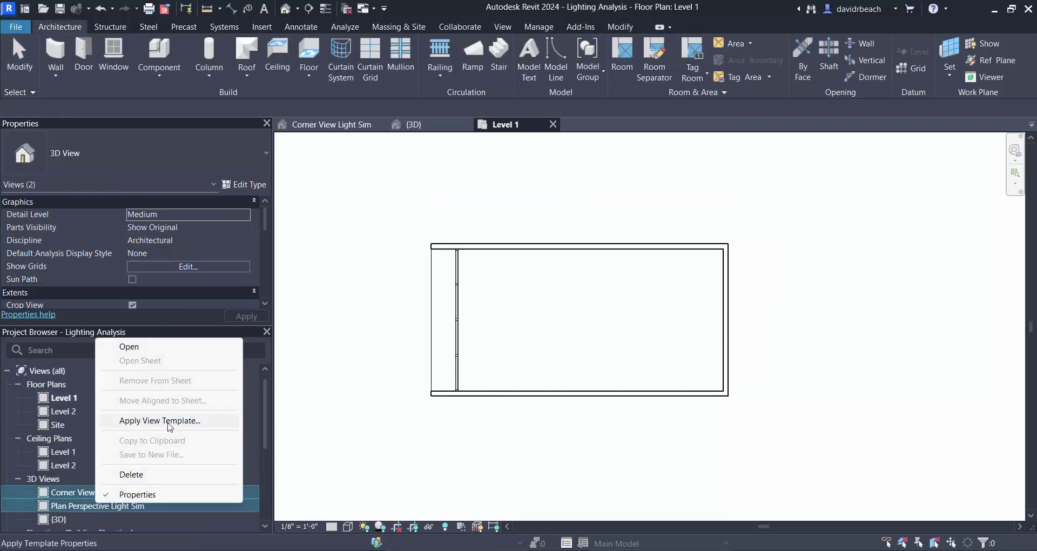
pyautogui.click(162, 474)
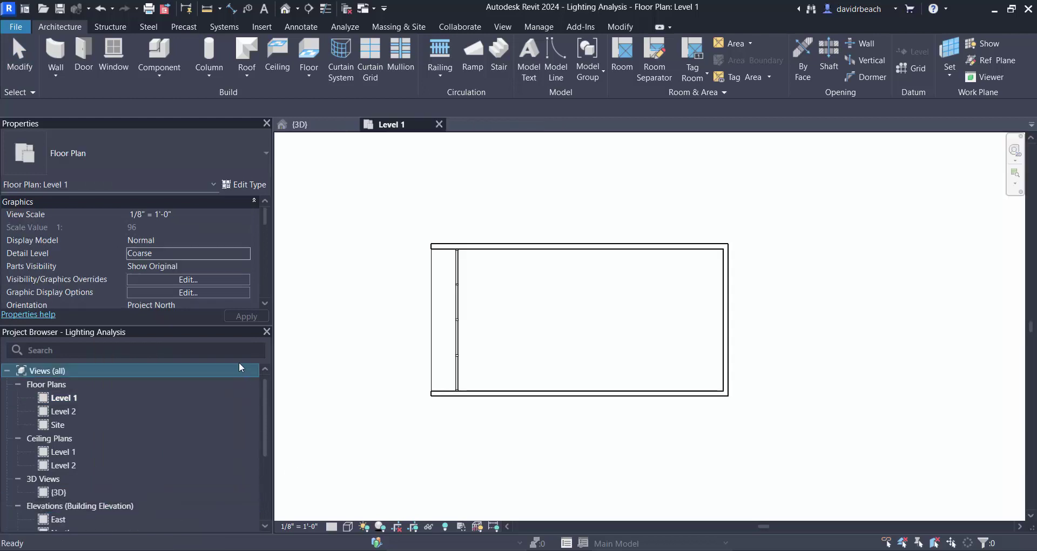
# Open the default {3D} view and orbit around the box room
pyautogui.scroll(-2, 266, 404)
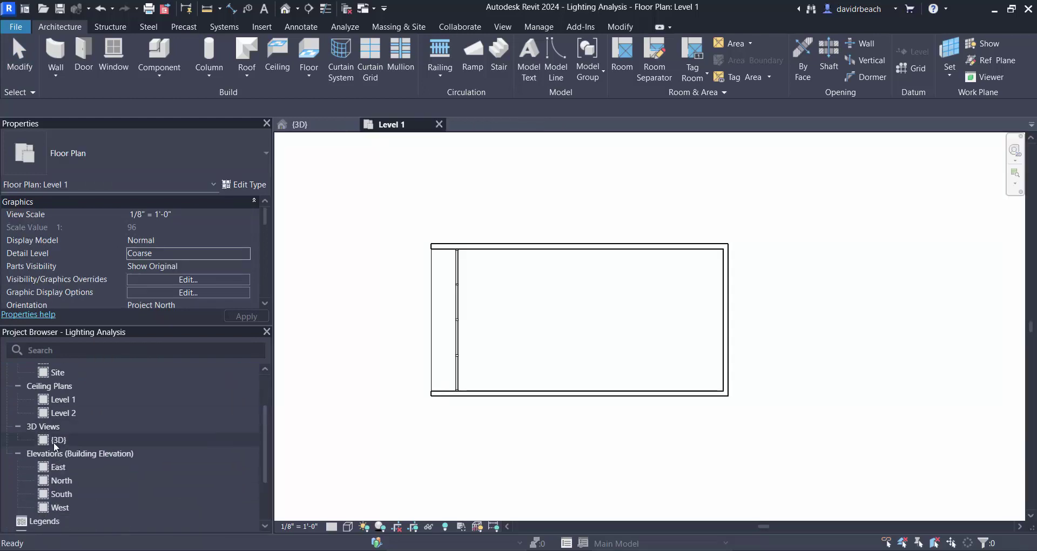
pyautogui.doubleClick(60, 439)
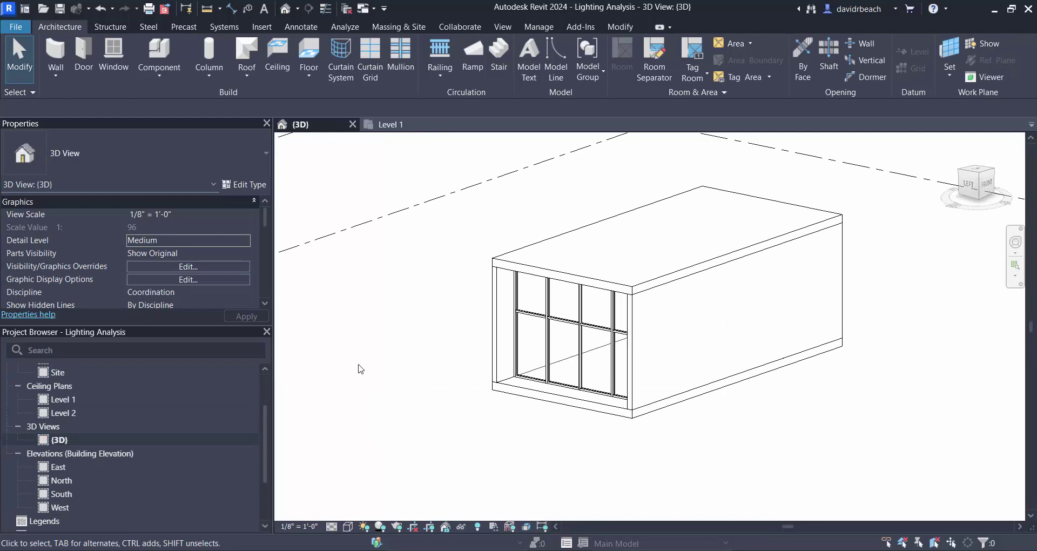
pyautogui.keyDown('shift'); pyautogui.moveTo(405, 339); pyautogui.dragTo(394, 365, button='middle'); pyautogui.keyUp('shift')
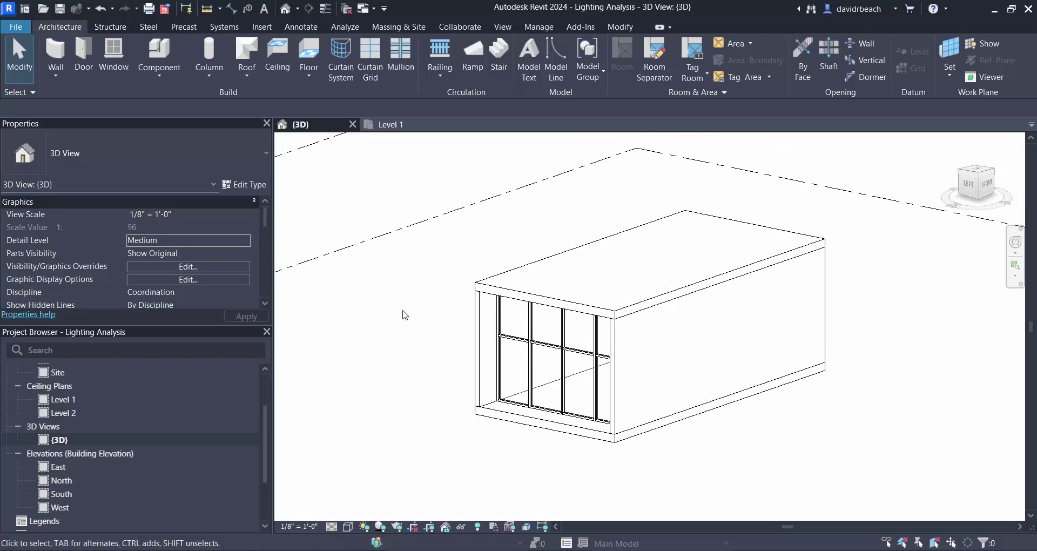
pyautogui.keyDown('shift'); pyautogui.moveTo(403, 303); pyautogui.dragTo(427, 321, button='middle'); pyautogui.keyUp('shift')
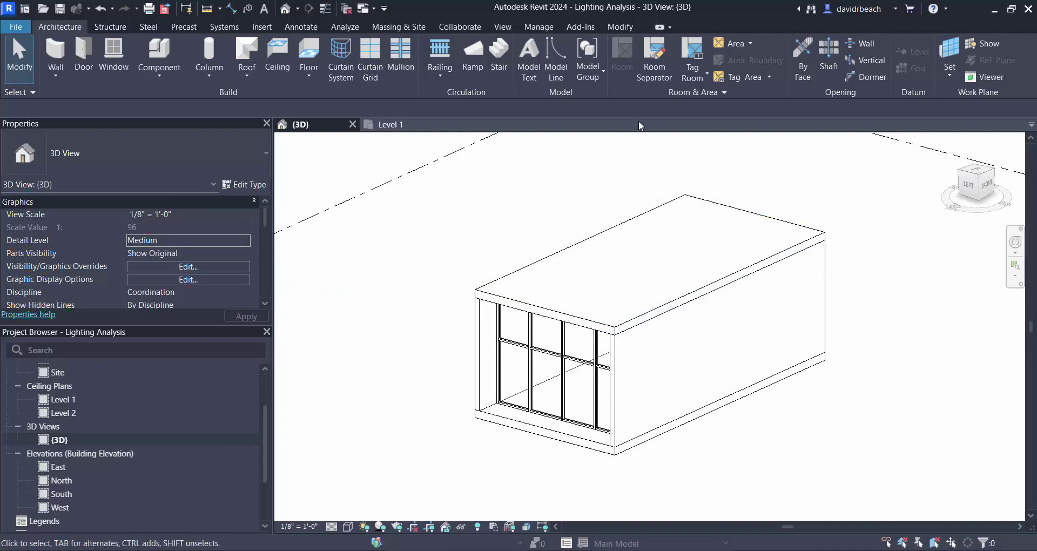
# Open Manage > Location and pan and zoom the map around the Springfield project pin
pyautogui.click(540, 27)
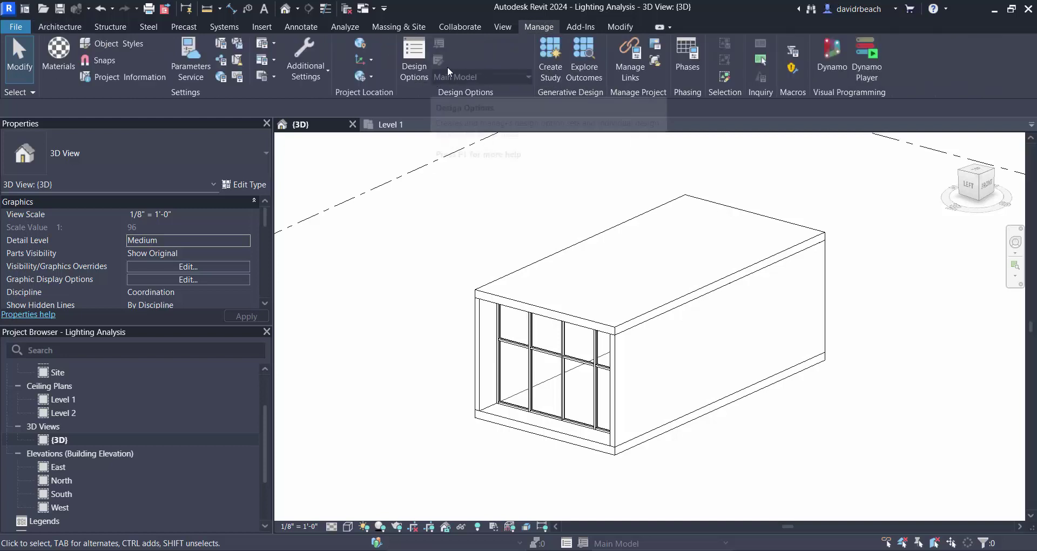
pyautogui.click(361, 41)
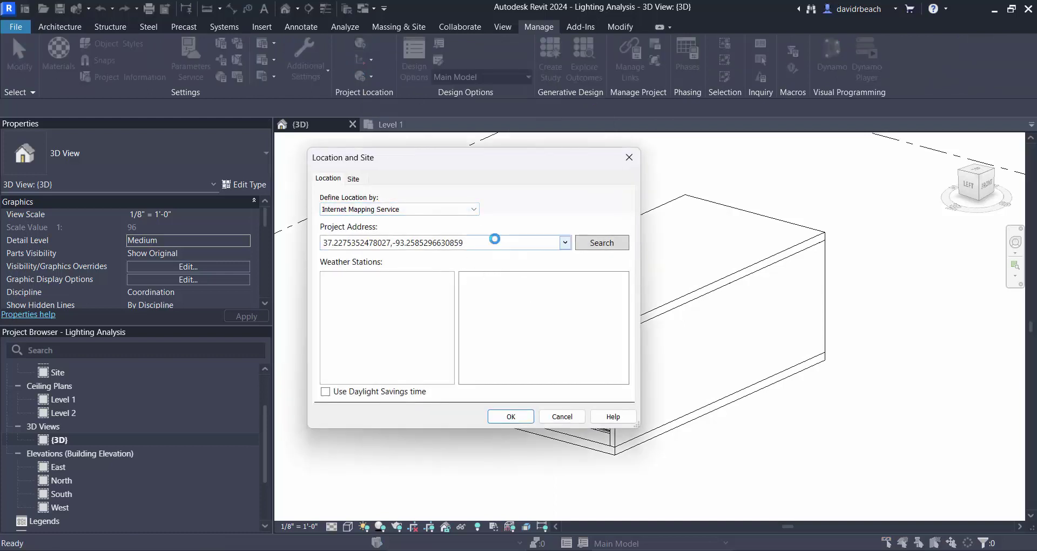
pyautogui.scroll(4, 551, 337)
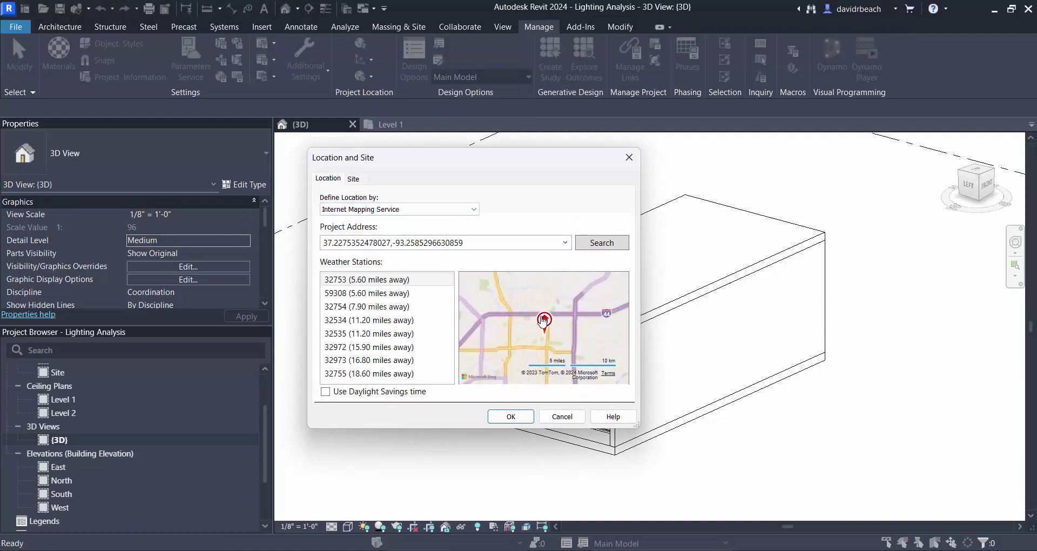
pyautogui.moveTo(582, 331); pyautogui.dragTo(558, 285)
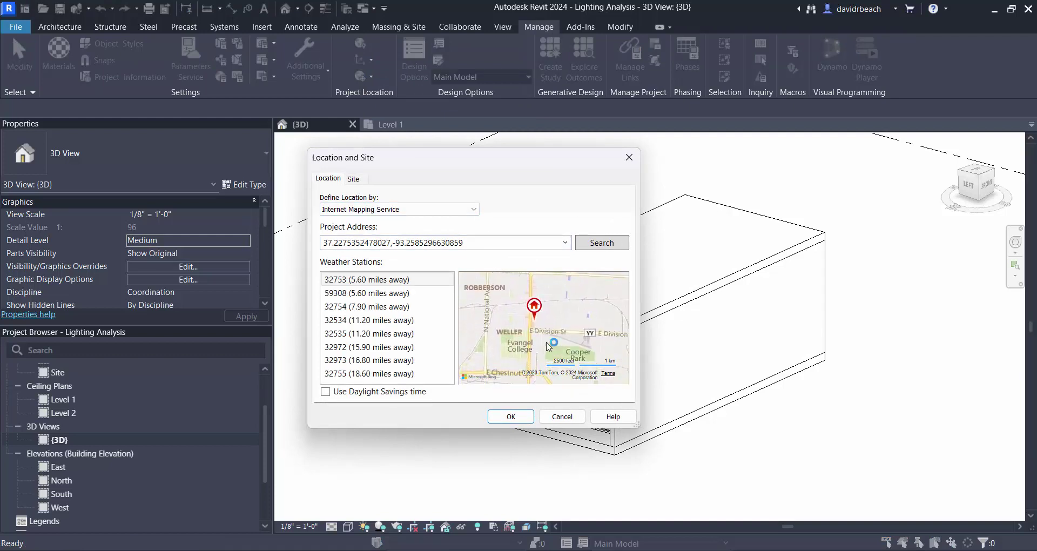
pyautogui.scroll(2, 548, 324)
pyautogui.moveTo(548, 324); pyautogui.dragTo(566, 305)
pyautogui.scroll(1, 557, 299)
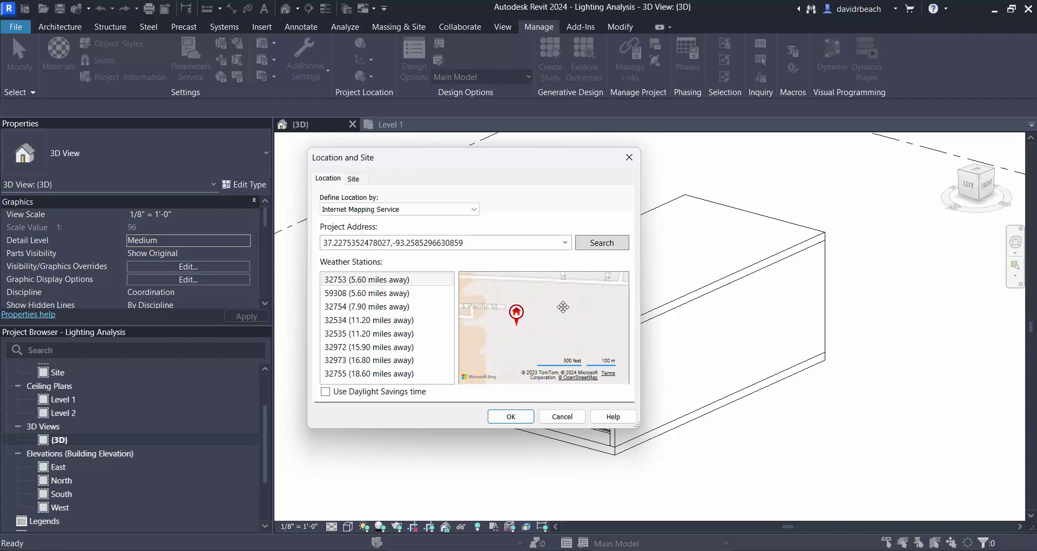
pyautogui.scroll(-2, 562, 307)
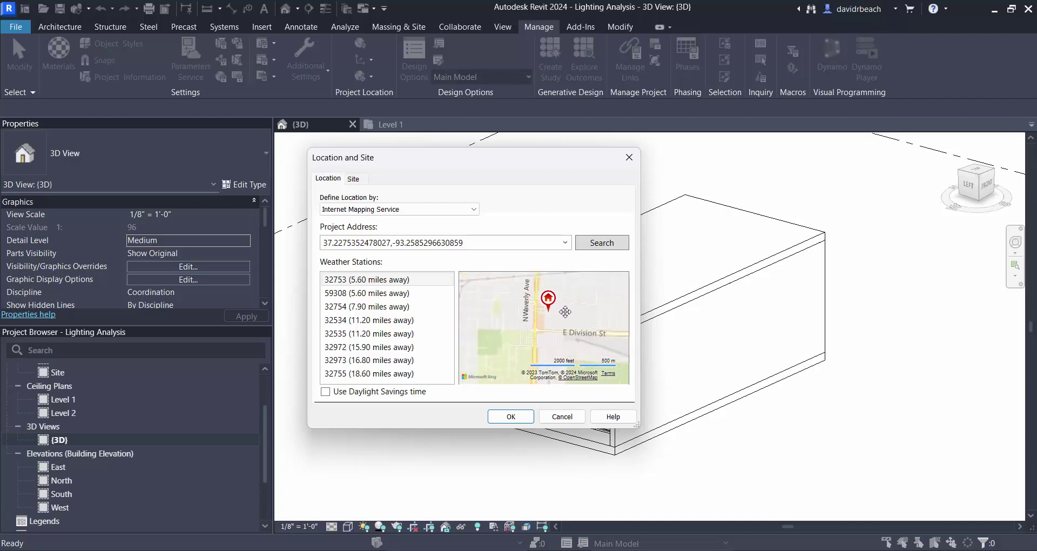
pyautogui.moveTo(594, 321)
pyautogui.scroll(-2, 594, 322)
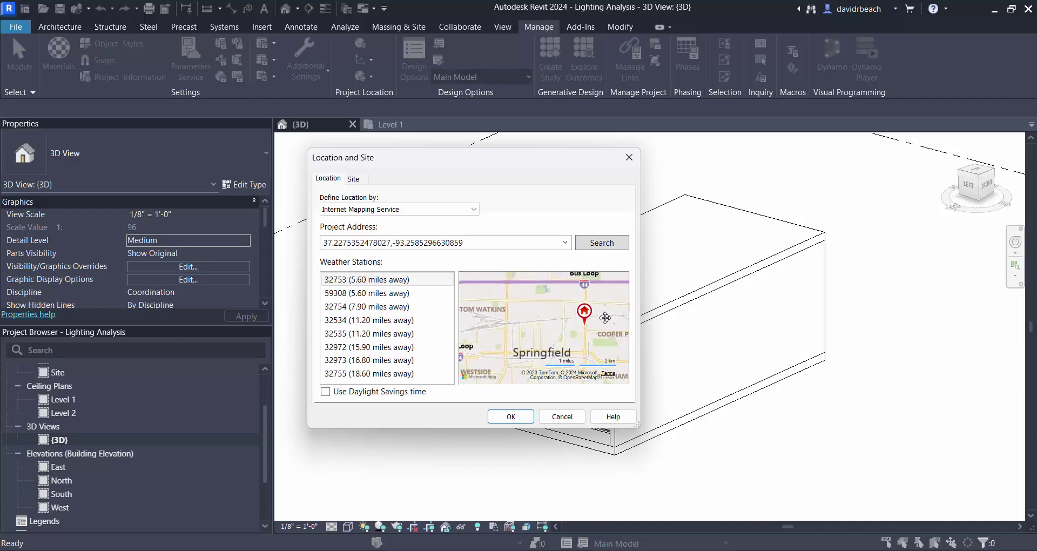
pyautogui.moveTo(584, 323); pyautogui.dragTo(601, 281)
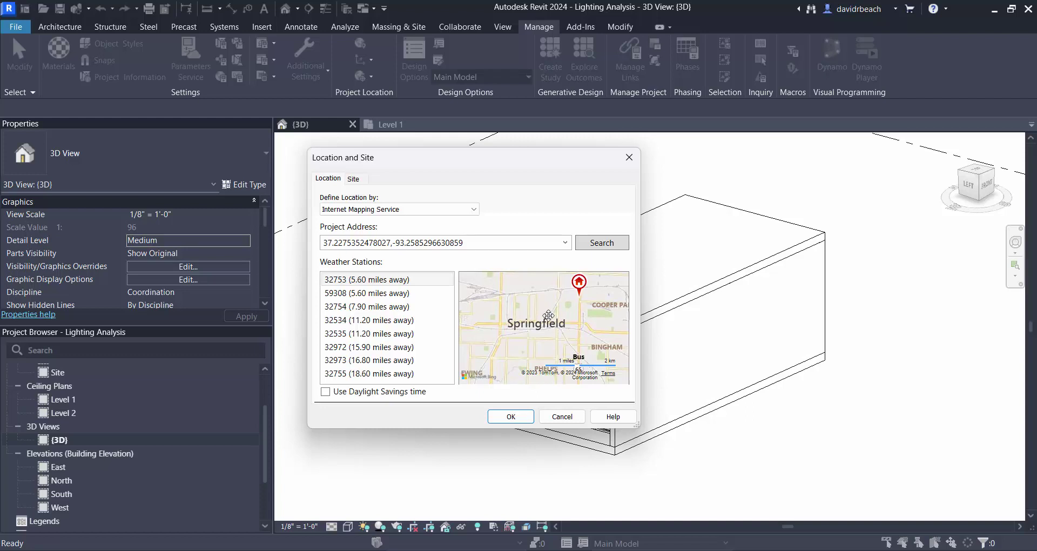
# Search the new project coordinates and place the pin just north of E Chestnut Expy
pyautogui.click(497, 247)
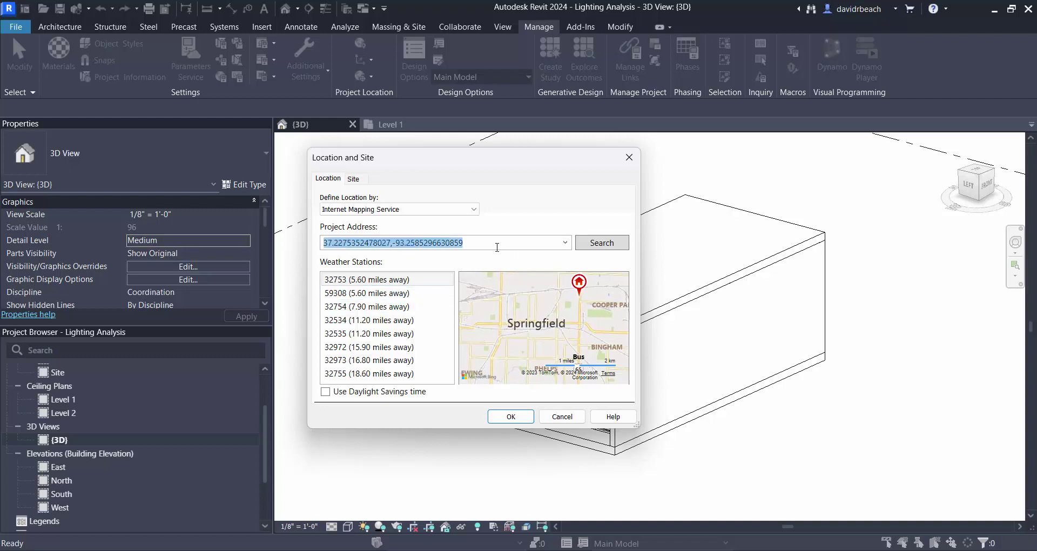
pyautogui.write('900 North Benton Avenue')
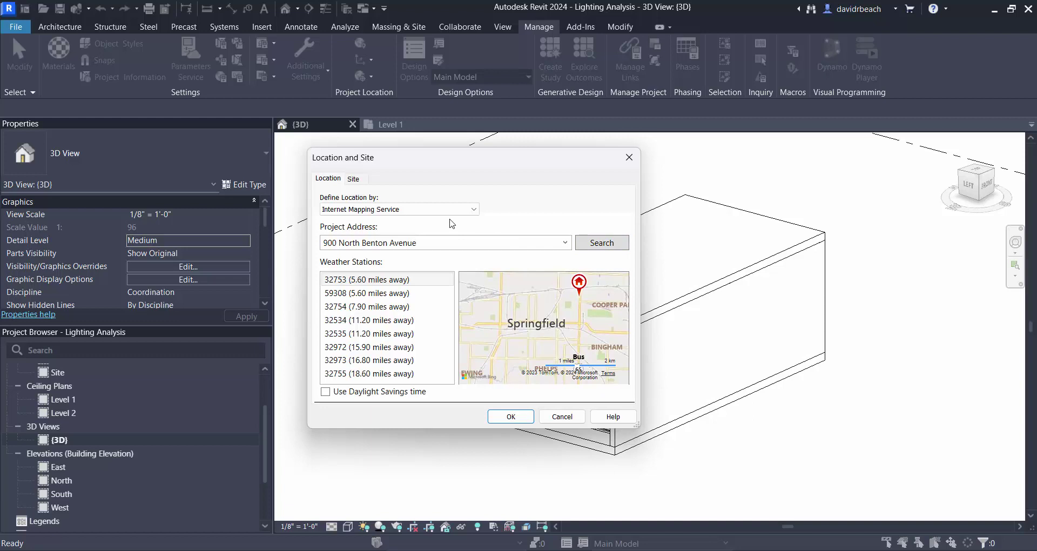
pyautogui.press('Return')
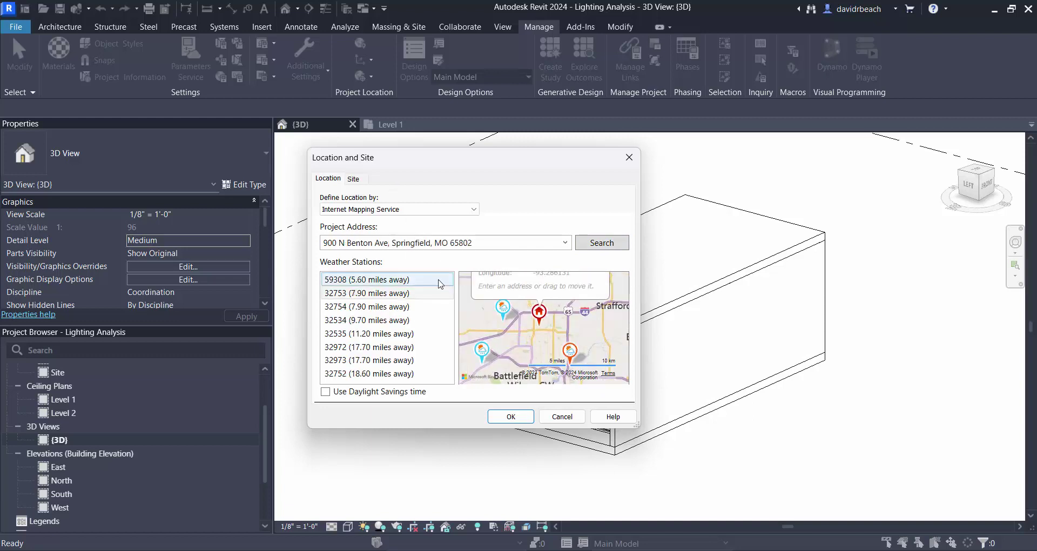
pyautogui.scroll(2, 555, 328)
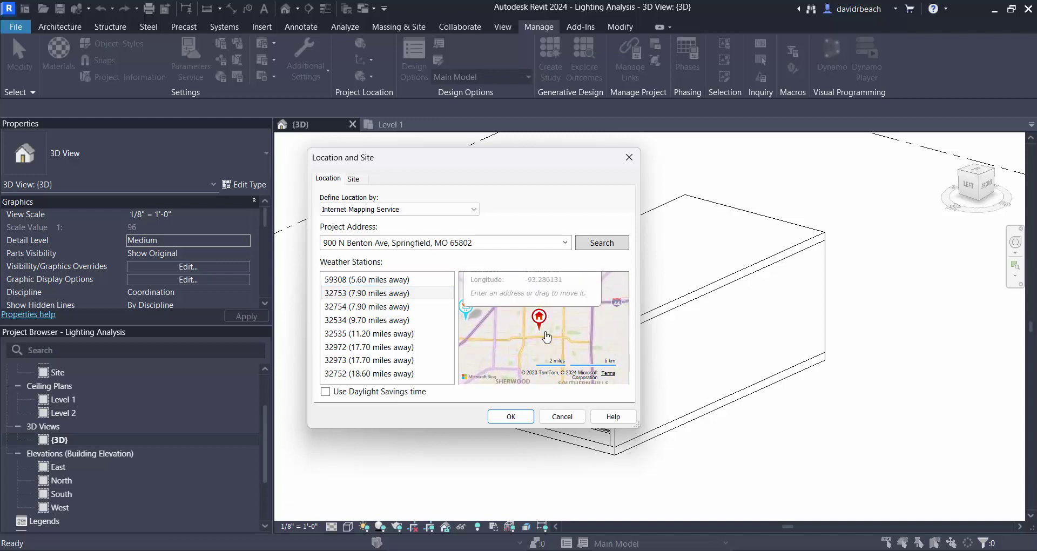
pyautogui.scroll(3, 544, 339)
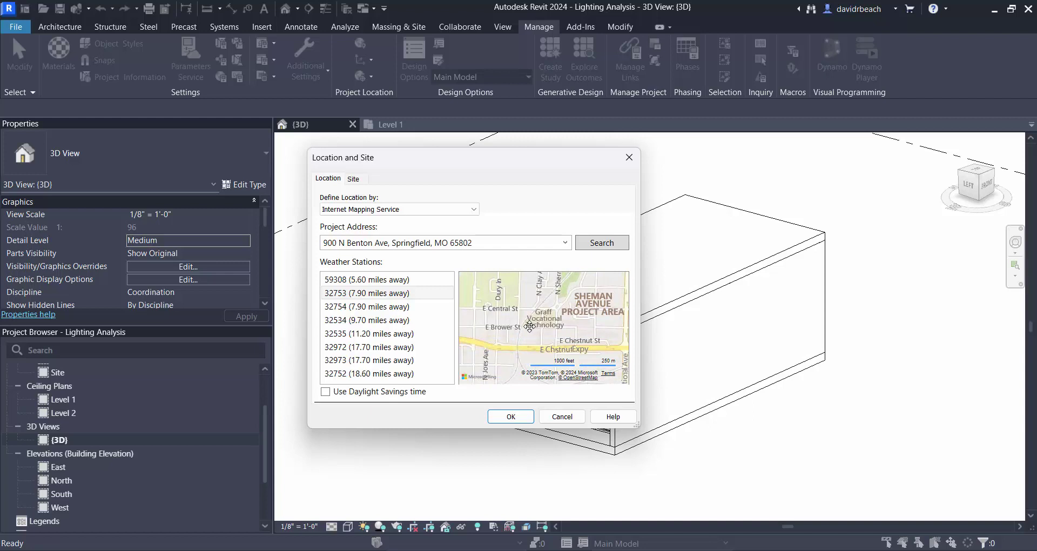
pyautogui.moveTo(528, 319); pyautogui.dragTo(550, 327)
pyautogui.scroll(-1, 550, 325)
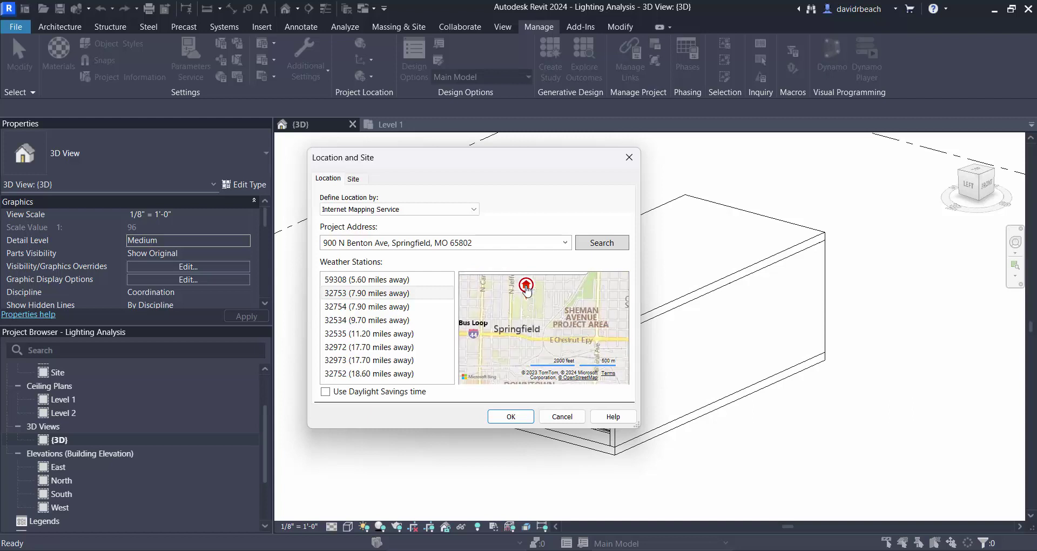
pyautogui.moveTo(526, 292); pyautogui.dragTo(531, 326)
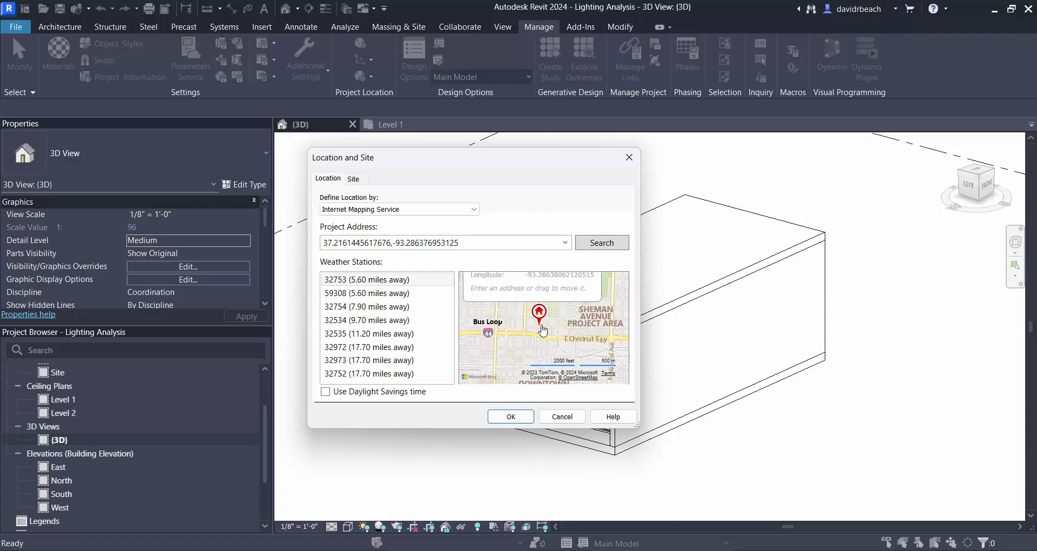
pyautogui.scroll(1, 566, 329)
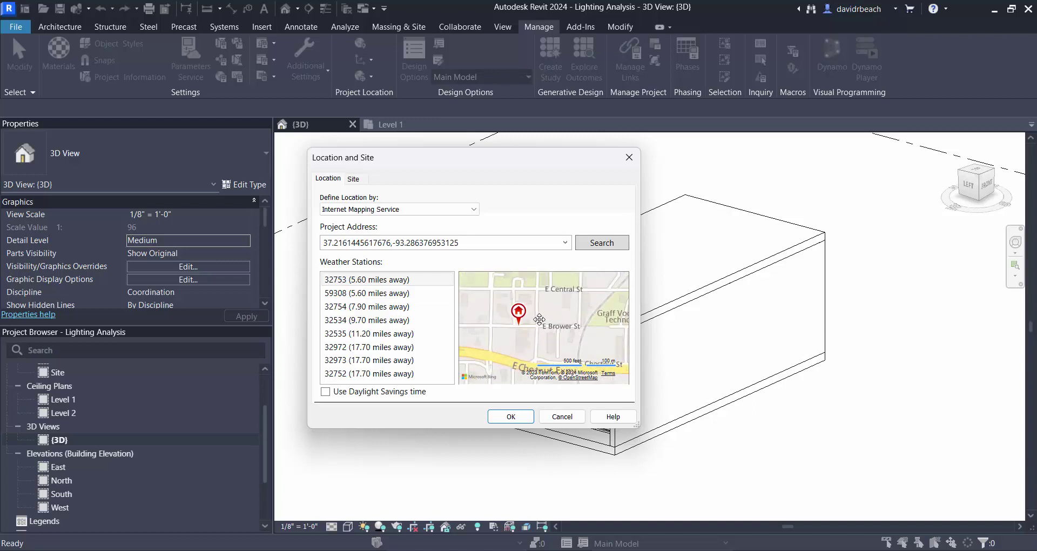
pyautogui.moveTo(520, 315); pyautogui.dragTo(530, 308)
pyautogui.moveTo(552, 339); pyautogui.dragTo(559, 351)
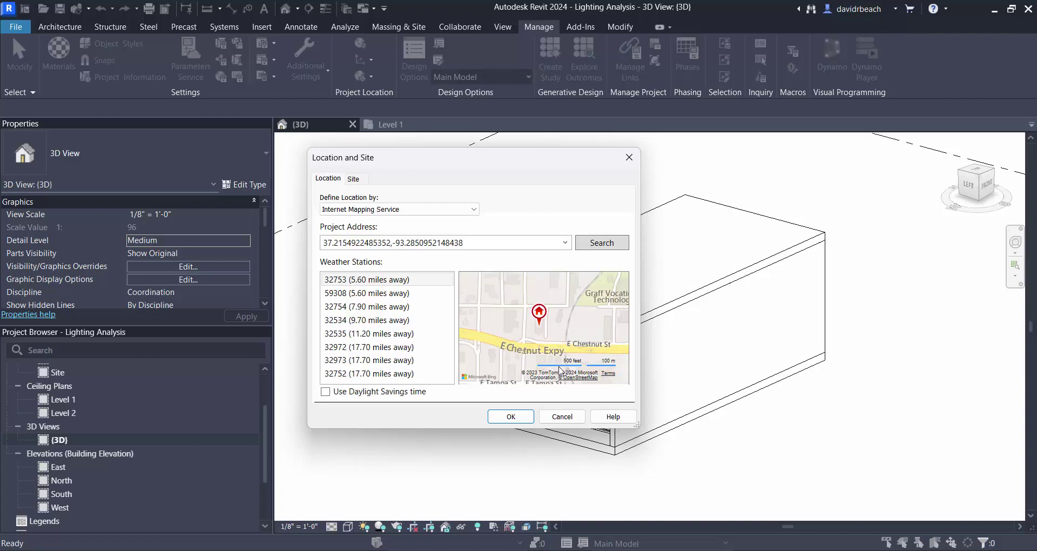
# Survey the surrounding area and choose weather station 59308 for climate data
pyautogui.scroll(-2, 567, 326)
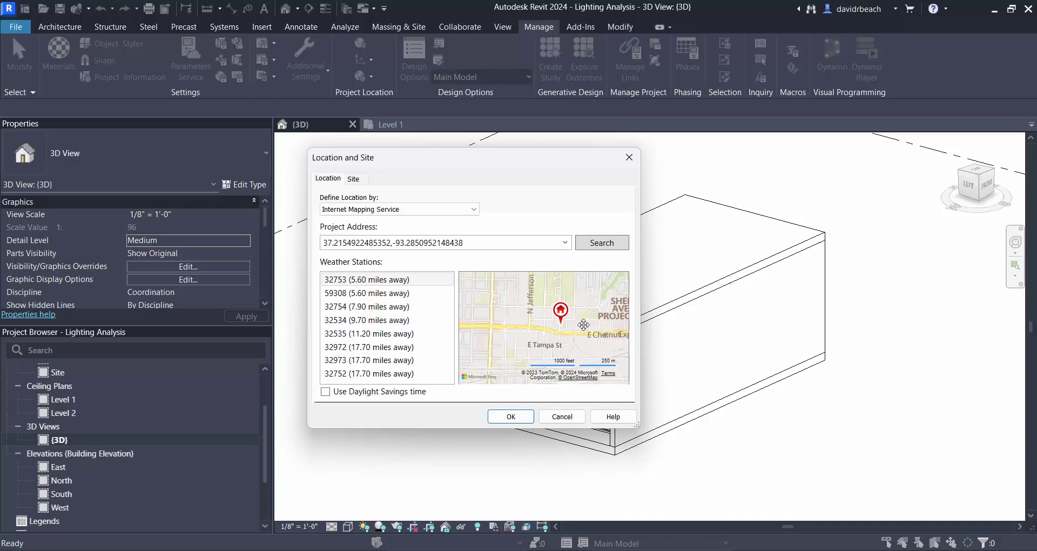
pyautogui.moveTo(585, 324); pyautogui.dragTo(554, 328)
pyautogui.scroll(-3, 554, 328)
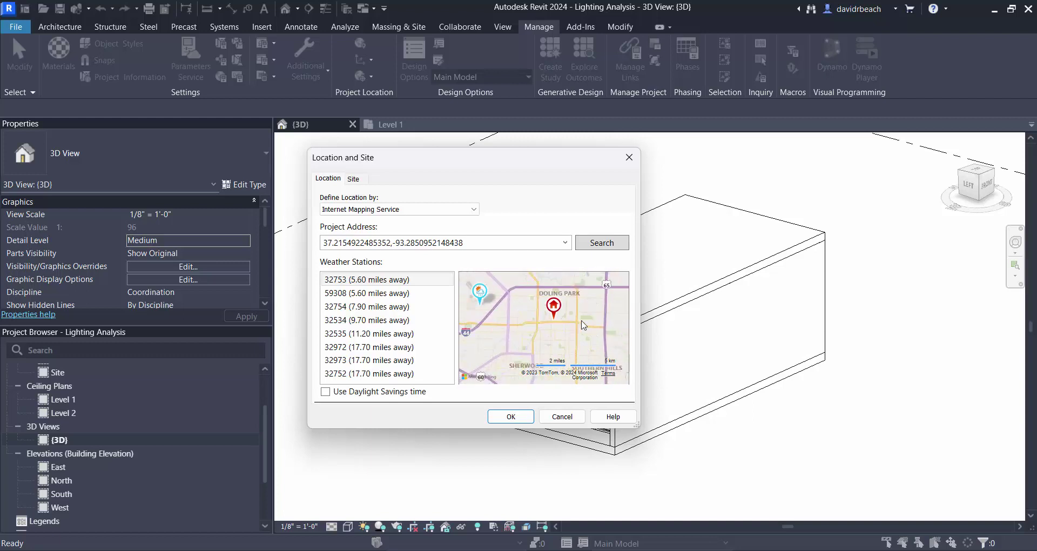
pyautogui.scroll(-2, 577, 335)
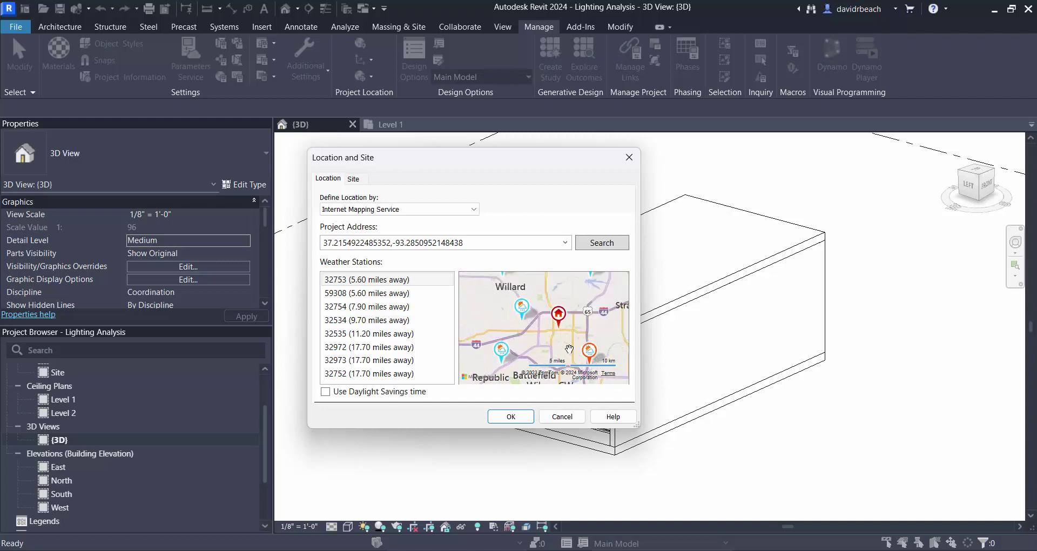
pyautogui.moveTo(589, 350)
pyautogui.click(512, 314)
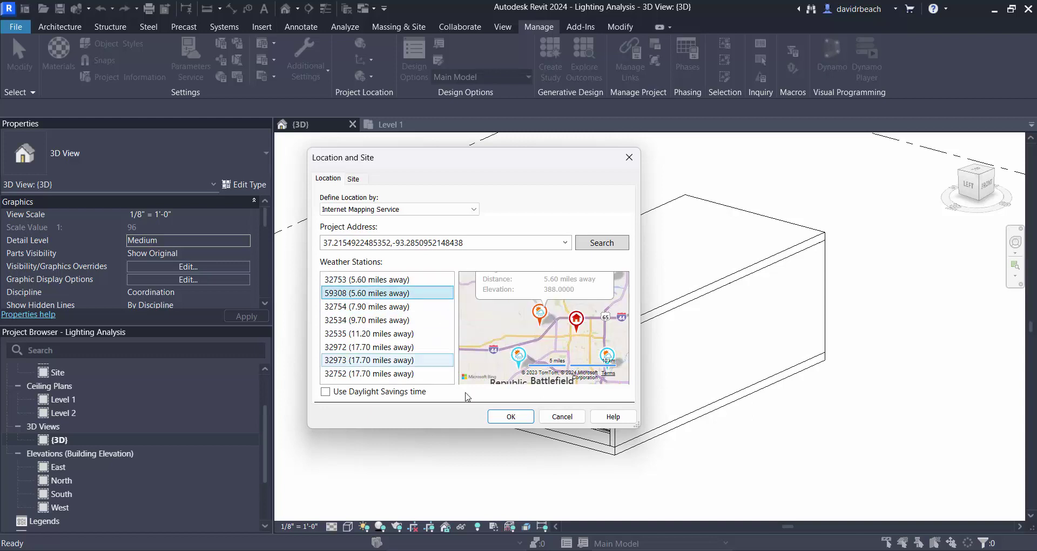
# Confirm the Location and Site settings, then orbit, pan and zoom out the 3D view
pyautogui.click(507, 416)
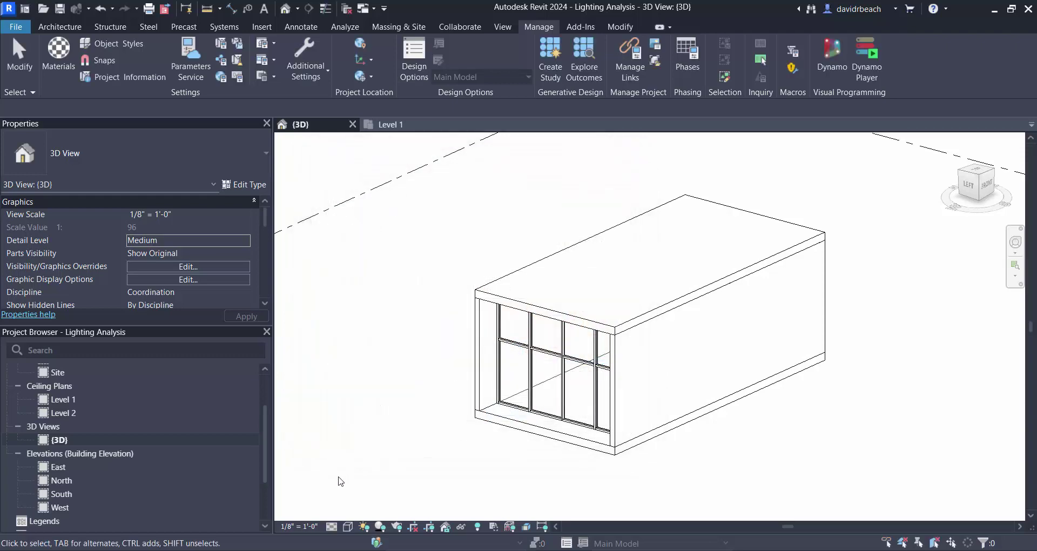
pyautogui.keyDown('shift'); pyautogui.moveTo(433, 364); pyautogui.dragTo(369, 415, button='middle'); pyautogui.keyUp('shift')
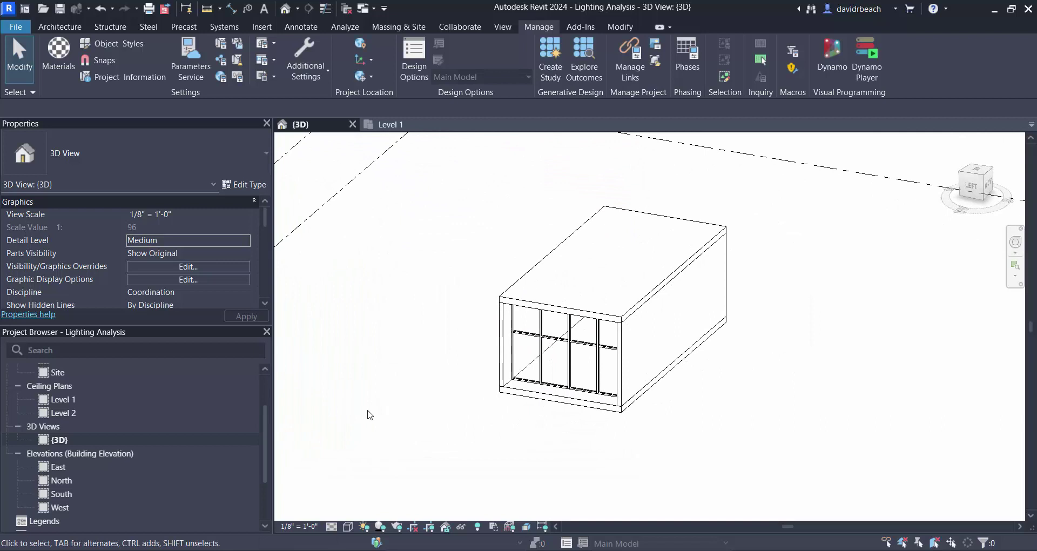
pyautogui.moveTo(400, 383); pyautogui.dragTo(422, 408, button='middle')
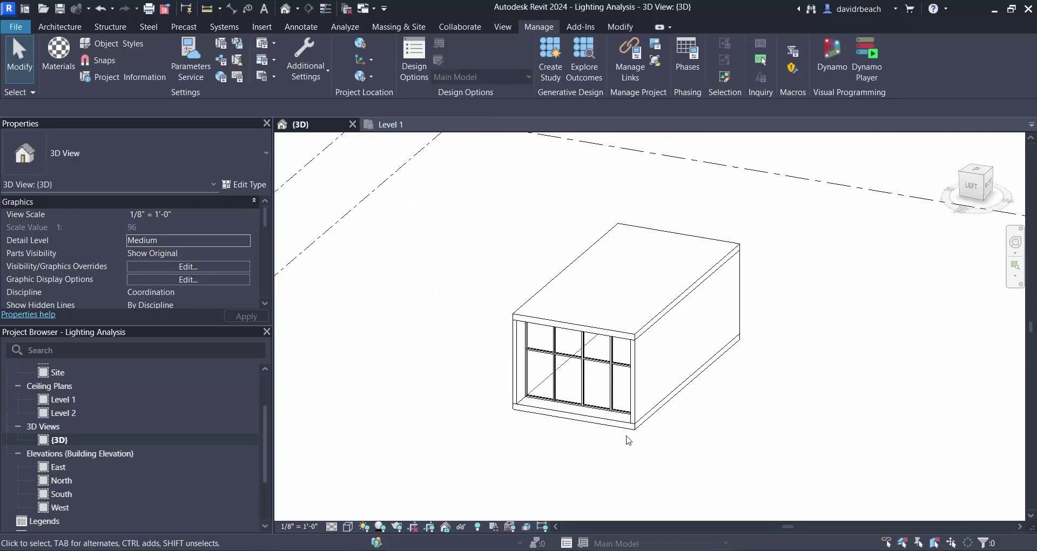
pyautogui.scroll(-3, 667, 417)
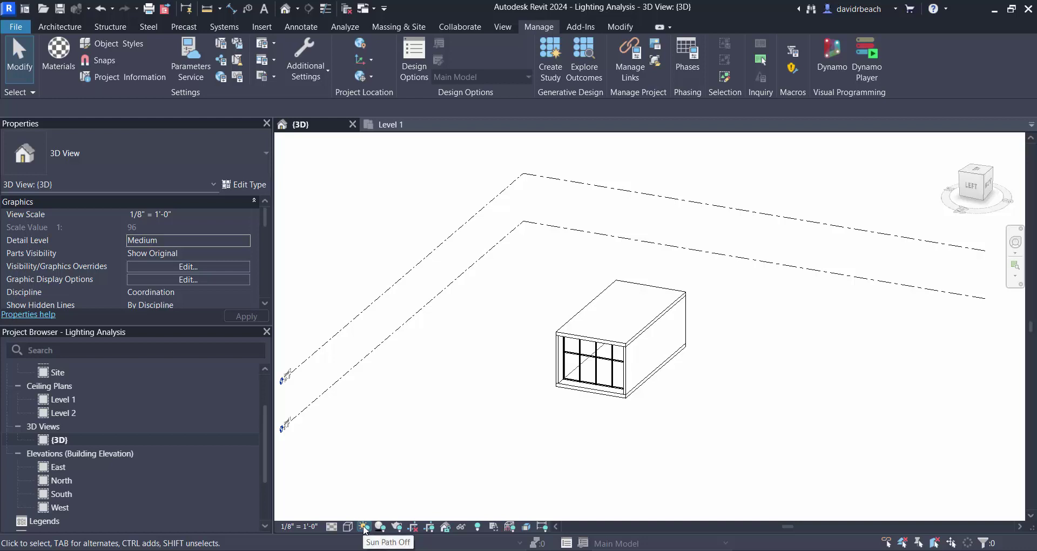
# Turn on the sun path and shadows, then drag the sun along its path
pyautogui.click(364, 527)
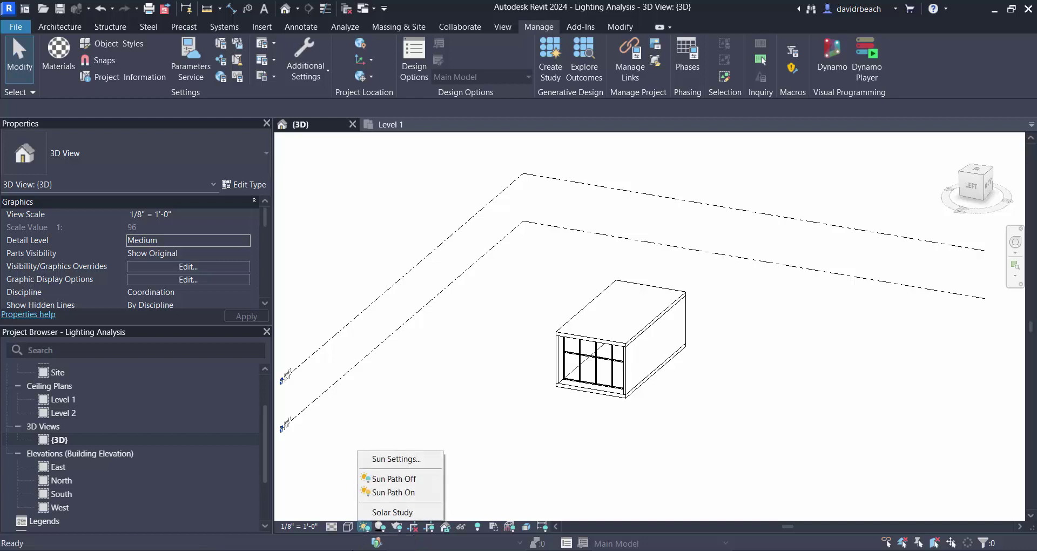
pyautogui.click(393, 492)
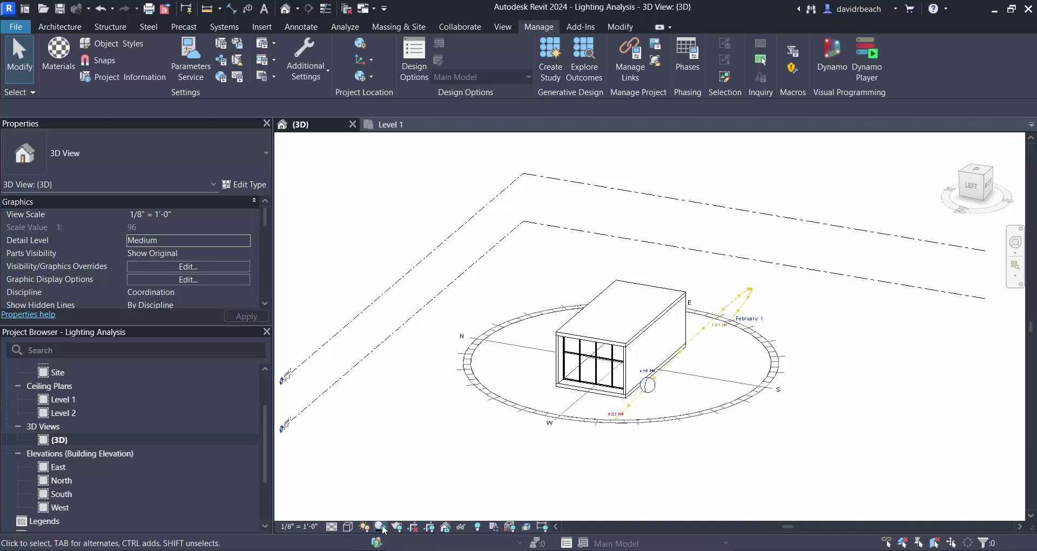
pyautogui.click(381, 527)
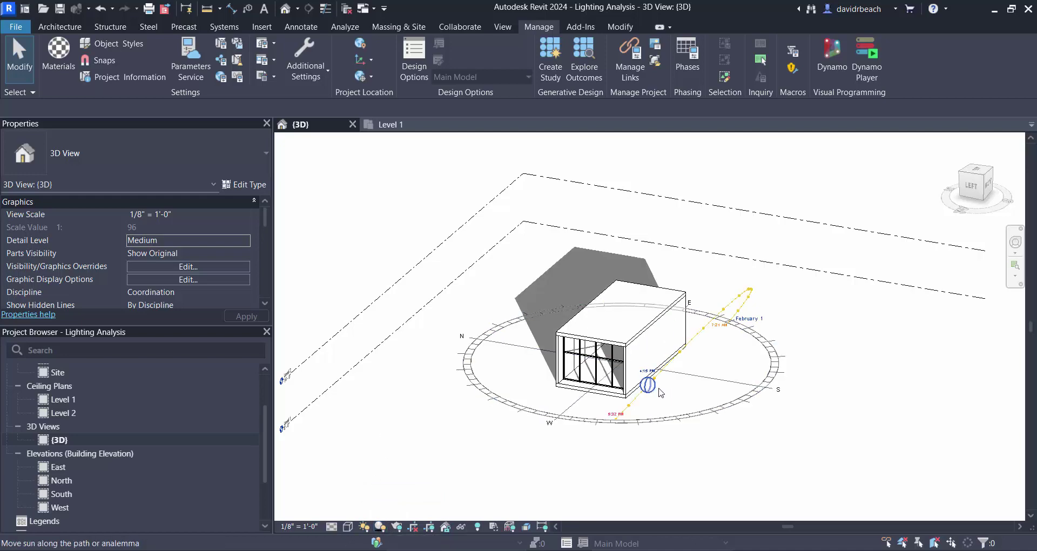
pyautogui.keyDown('shift'); pyautogui.moveTo(587, 429); pyautogui.dragTo(743, 430, button='middle'); pyautogui.keyUp('shift')
pyautogui.moveTo(760, 353)
pyautogui.mouseDown()
pyautogui.moveTo(770, 324)
pyautogui.moveTo(708, 372)
pyautogui.moveTo(526, 355)
pyautogui.mouseUp()
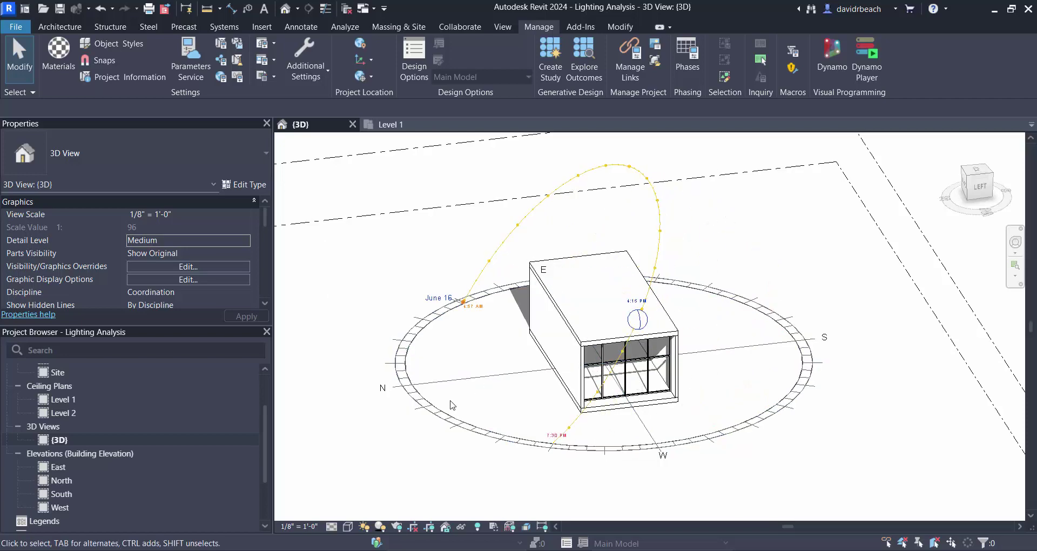
# Set the sun date to June 16 and time to 2:15 PM, then orbit to review
pyautogui.click(440, 299)
pyautogui.click(479, 304)
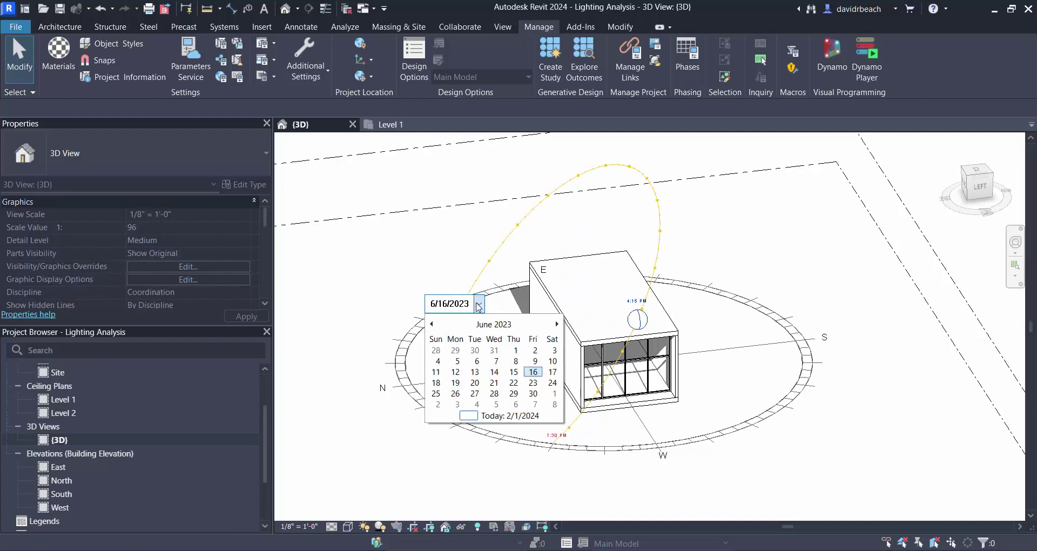
pyautogui.click(534, 372)
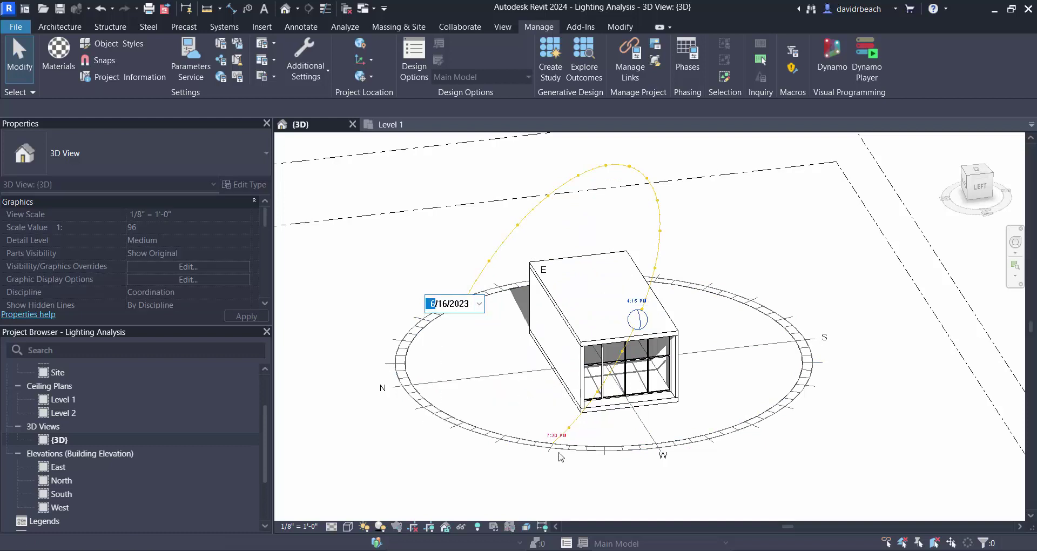
pyautogui.click(639, 303)
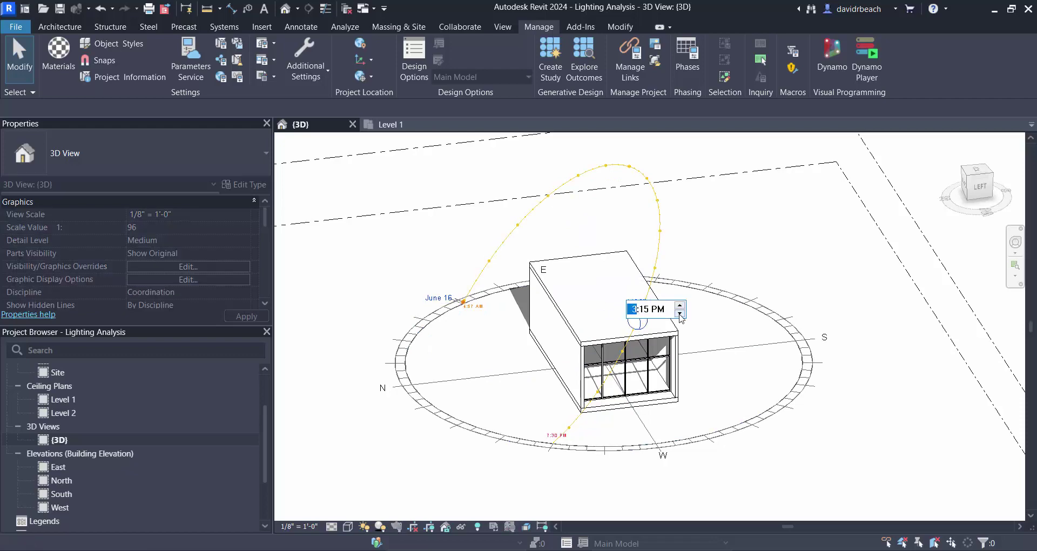
pyautogui.click(763, 274)
pyautogui.keyDown('shift'); pyautogui.moveTo(764, 330); pyautogui.dragTo(576, 407, button='middle'); pyautogui.keyUp('shift')
pyautogui.scroll(3, 576, 408)
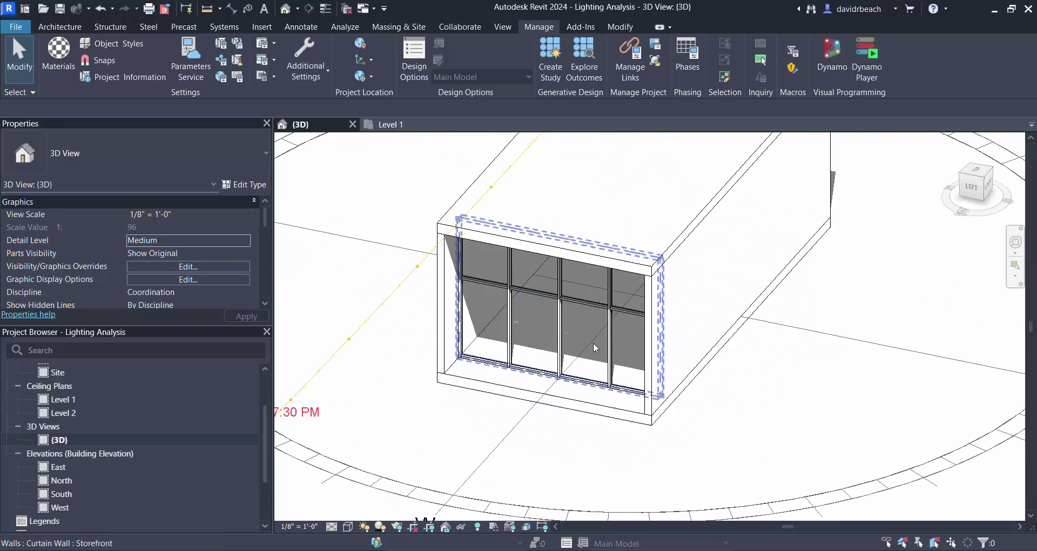
pyautogui.keyDown('shift'); pyautogui.moveTo(594, 333); pyautogui.dragTo(624, 440, button='middle'); pyautogui.keyUp('shift')
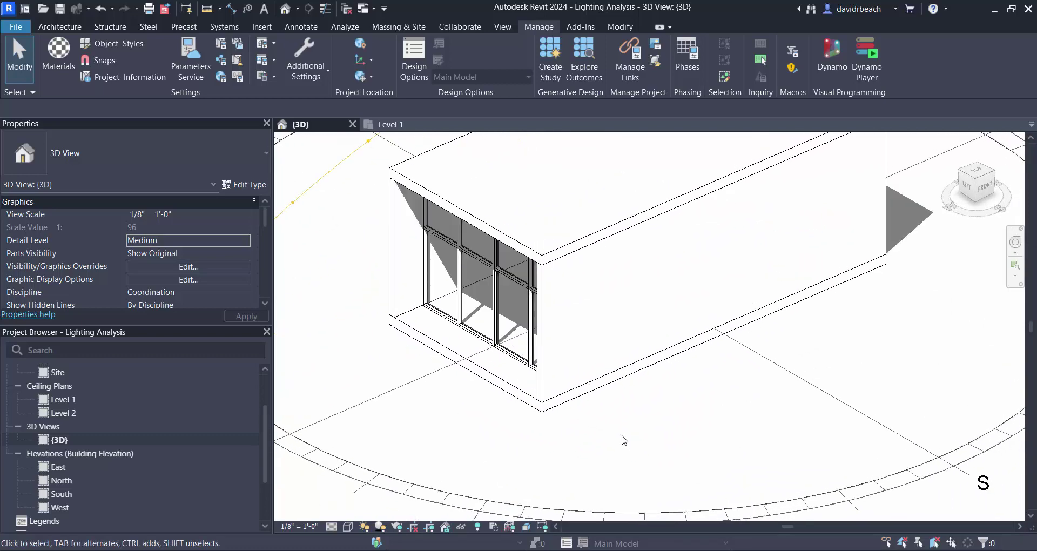
pyautogui.scroll(-4, 624, 440)
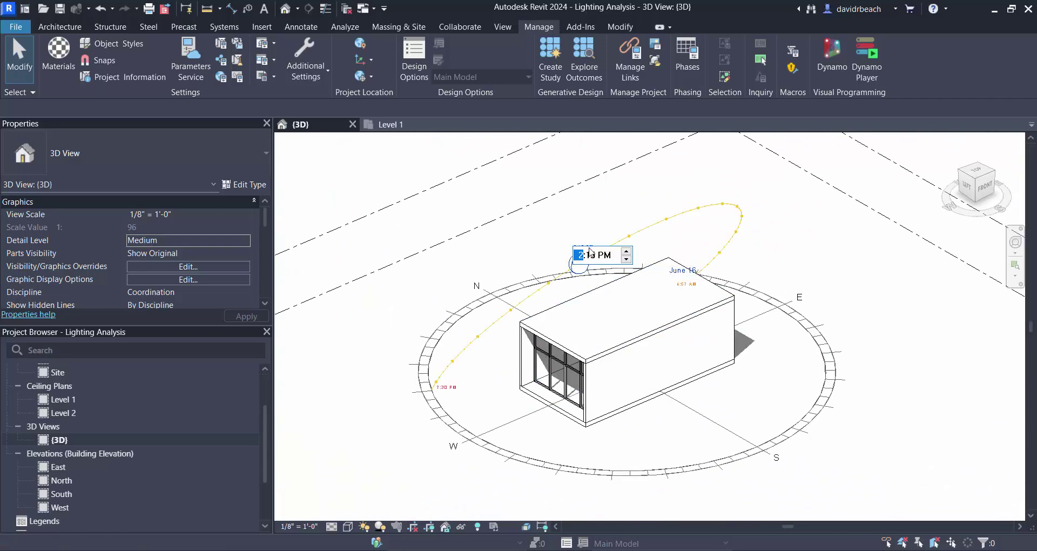
# Step the sun time up to 5:15 PM and orbit around the shadowed building
pyautogui.click(579, 264)
pyautogui.click(626, 251)
pyautogui.click(627, 252)
pyautogui.press('Escape')
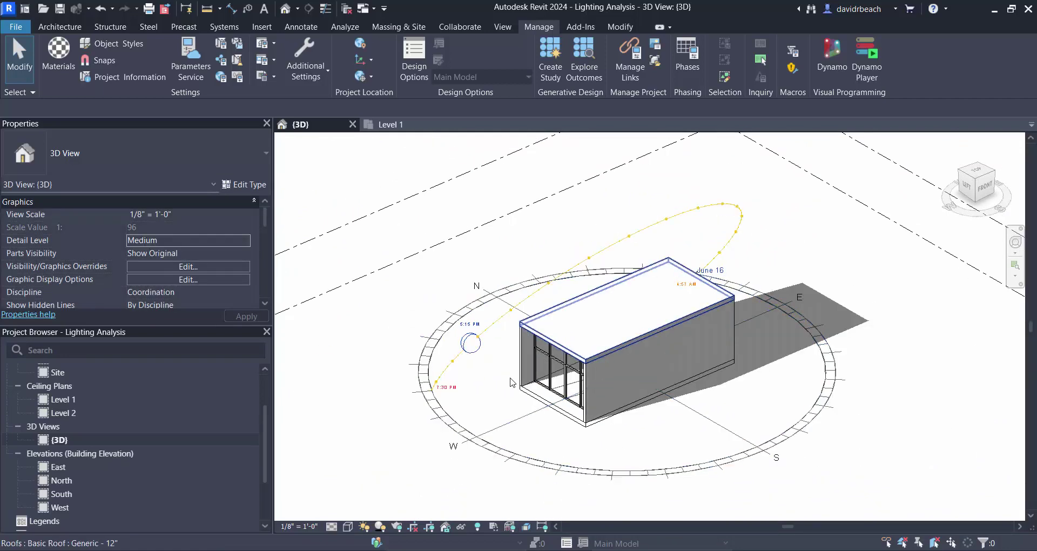
pyautogui.moveTo(482, 420); pyautogui.dragTo(732, 501)
pyautogui.keyDown('shift'); pyautogui.moveTo(777, 460); pyautogui.dragTo(724, 416, button='middle'); pyautogui.keyUp('shift')
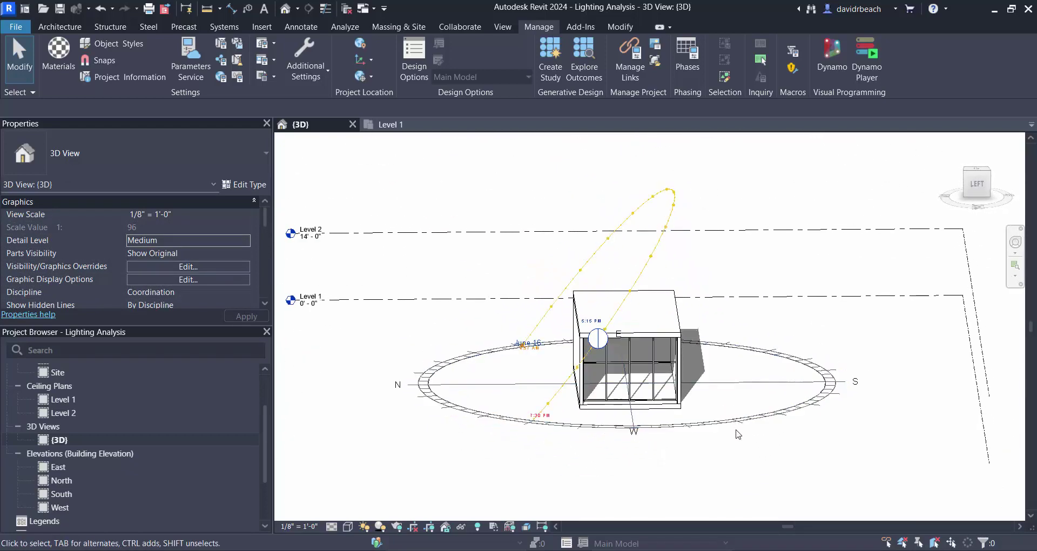
pyautogui.scroll(3, 682, 410)
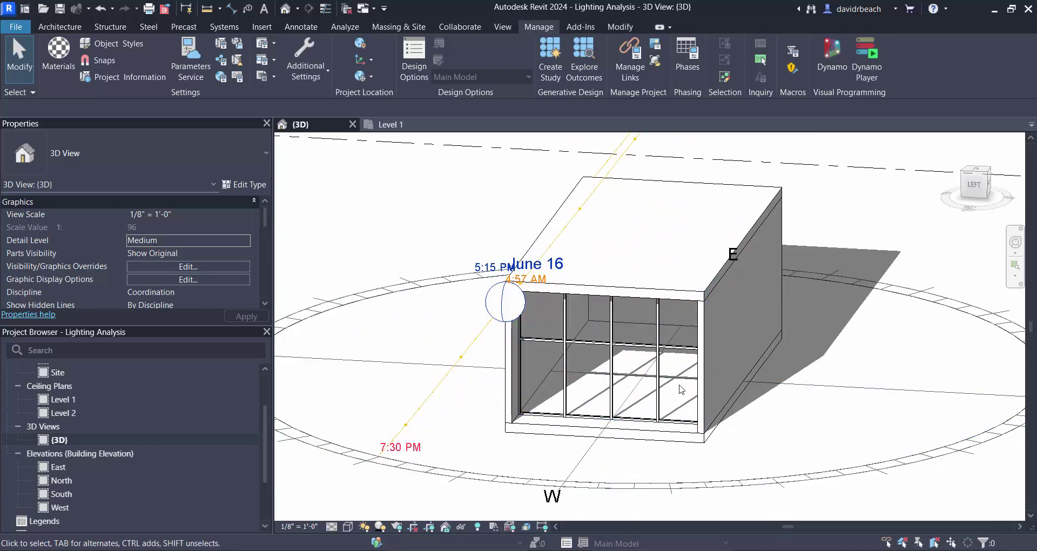
pyautogui.scroll(-3, 681, 389)
pyautogui.keyDown('shift'); pyautogui.moveTo(682, 389); pyautogui.dragTo(761, 415, button='middle'); pyautogui.keyUp('shift')
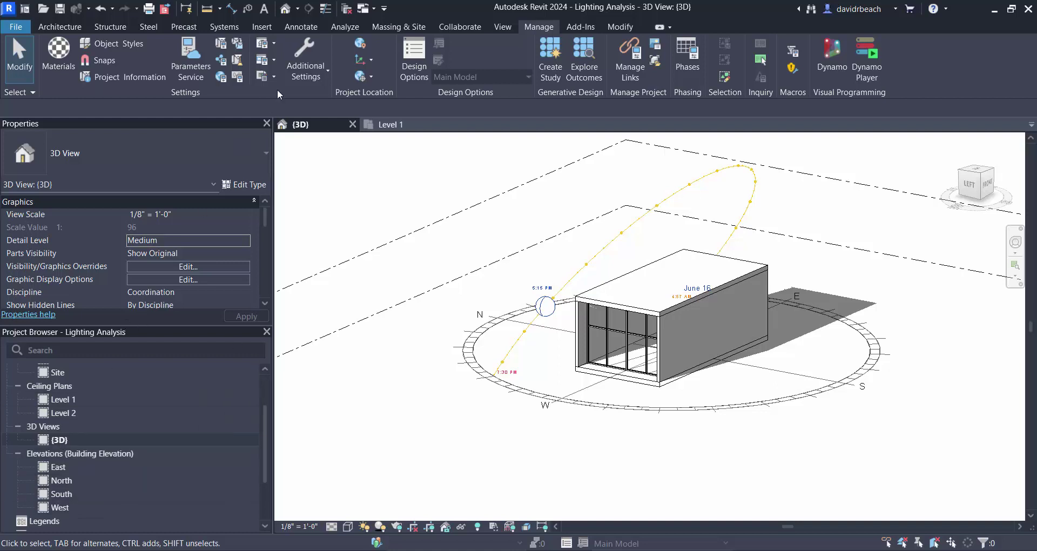
# In Level 1, place a camera from the room's lower-left corner, creating 3D View 1
pyautogui.scroll(2, 97, 394)
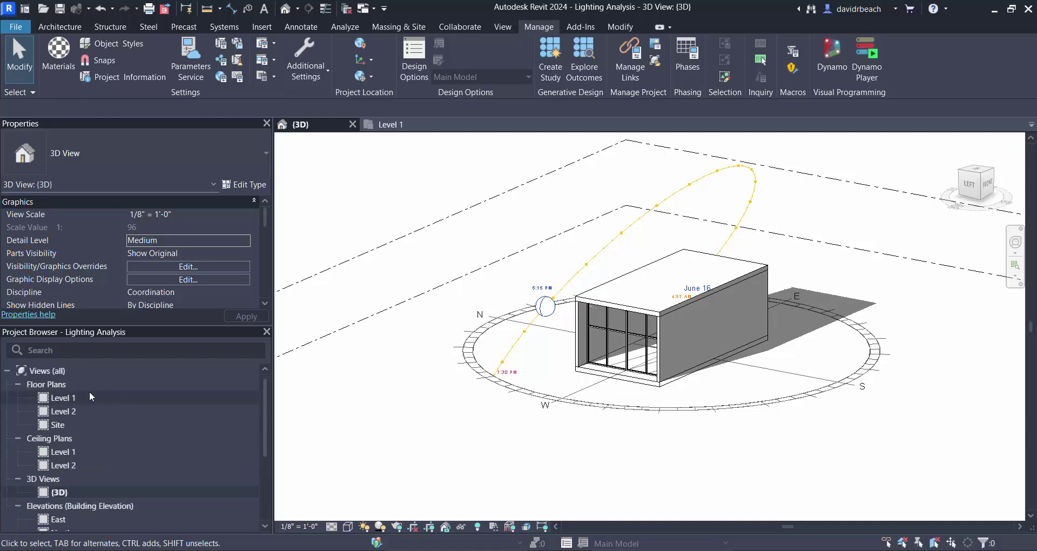
pyautogui.doubleClick(61, 400)
pyautogui.scroll(2, 553, 332)
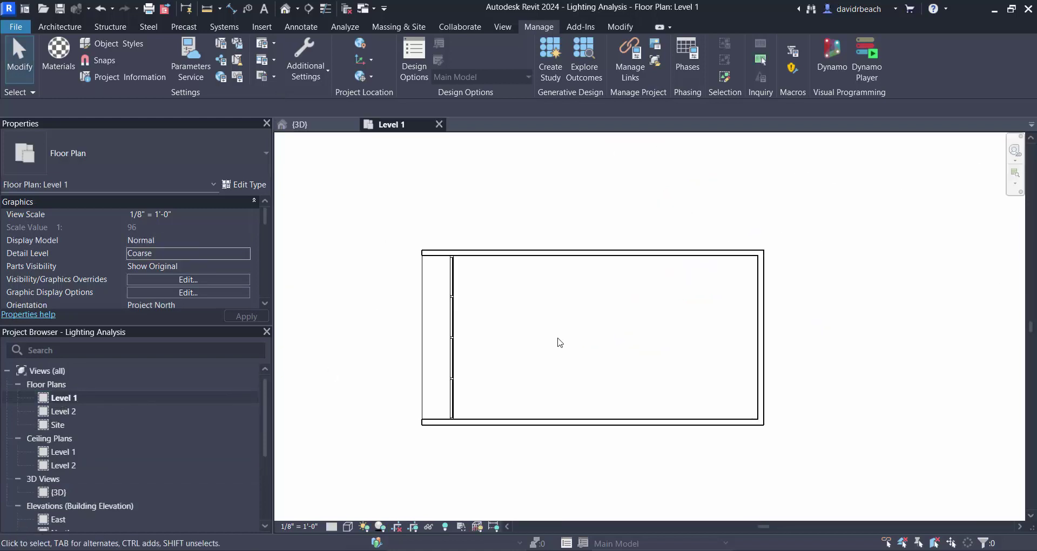
pyautogui.click(298, 10)
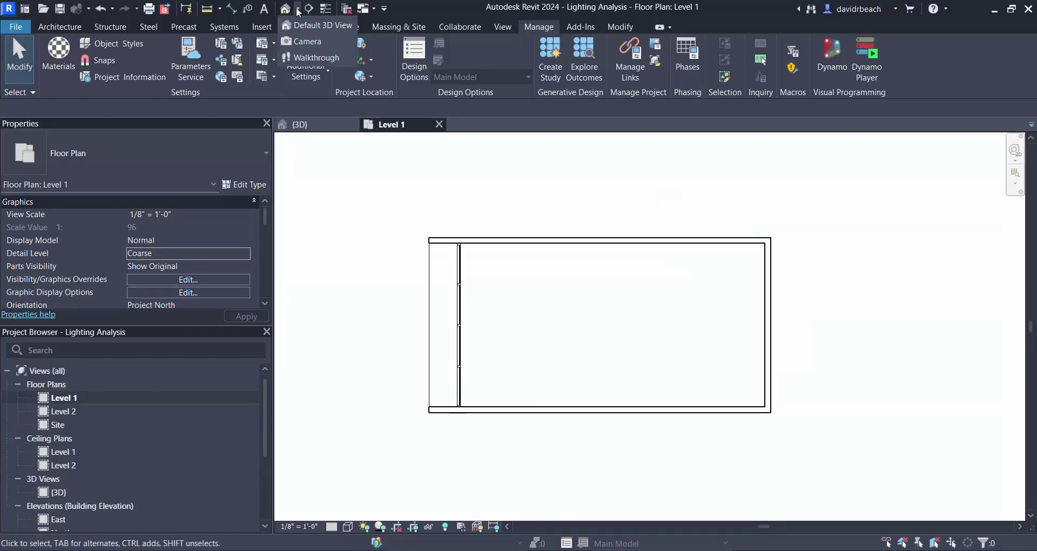
pyautogui.click(303, 41)
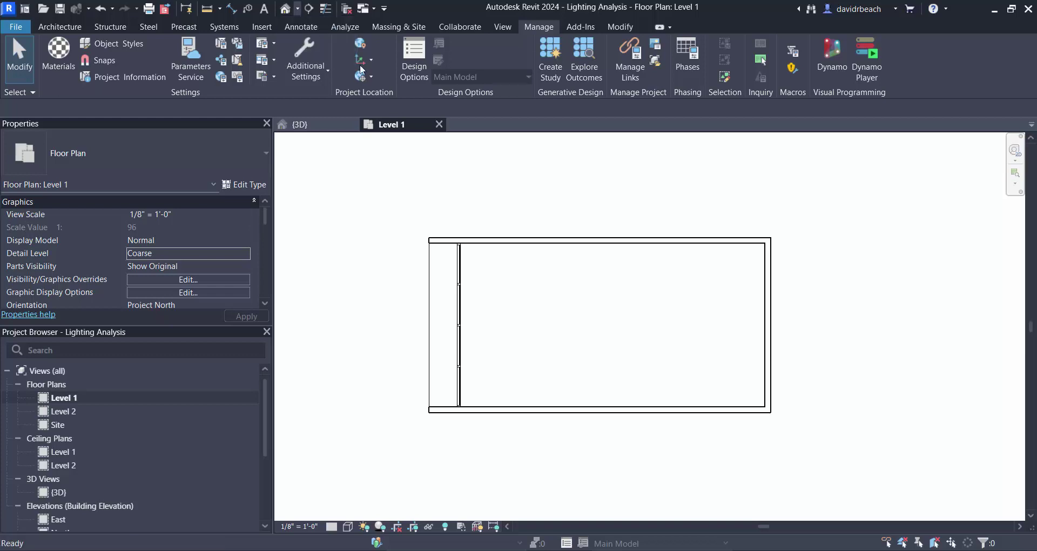
pyautogui.click(466, 399)
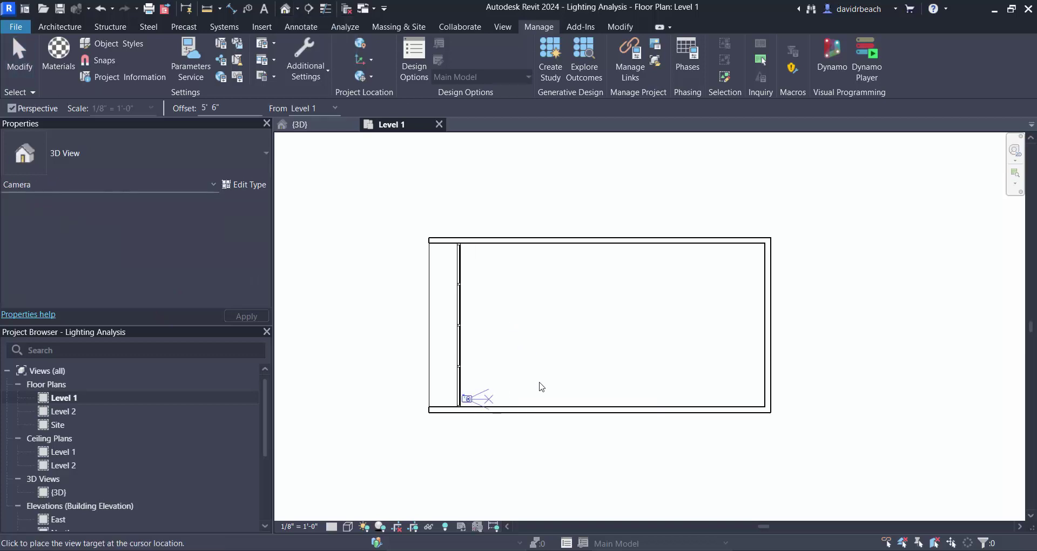
pyautogui.click(803, 229)
# Drag the camera crop region outward on all four sides to enlarge the frame
pyautogui.scroll(-3, 602, 410)
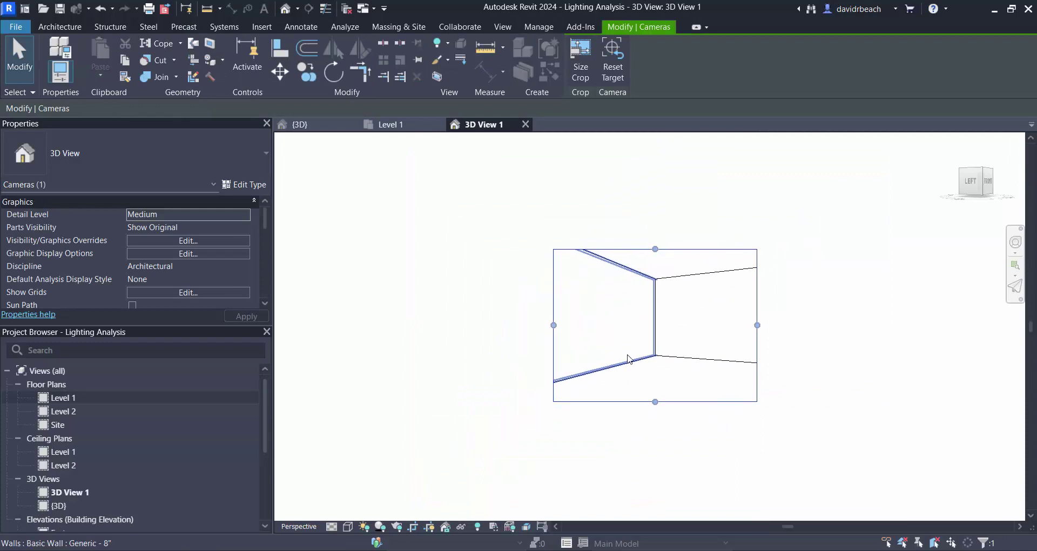
pyautogui.moveTo(554, 325); pyautogui.dragTo(431, 325)
pyautogui.moveTo(757, 325); pyautogui.dragTo(851, 322)
pyautogui.moveTo(640, 401); pyautogui.dragTo(641, 473)
pyautogui.moveTo(641, 249); pyautogui.dragTo(641, 220)
pyautogui.scroll(-2, 642, 319)
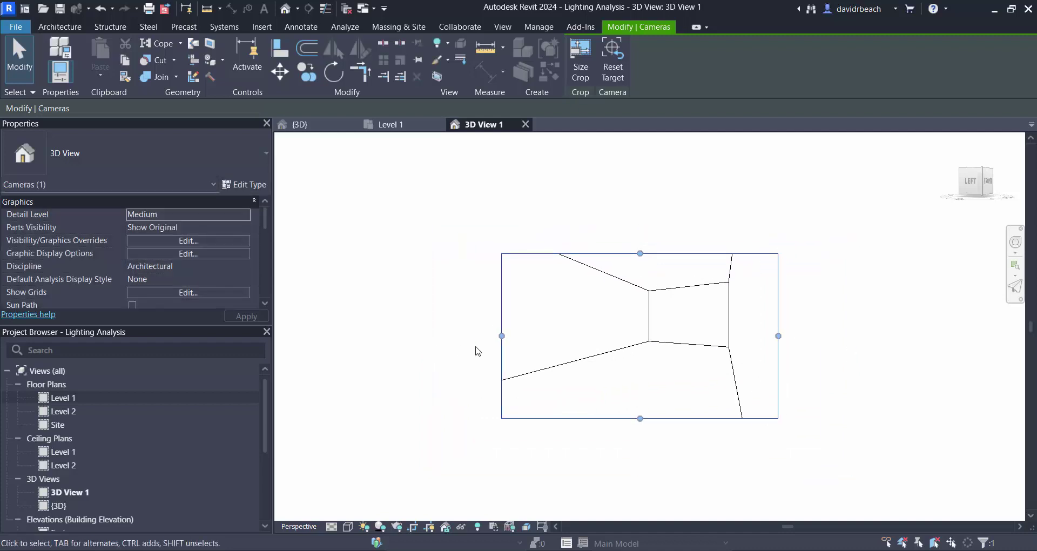
pyautogui.moveTo(502, 336); pyautogui.dragTo(488, 336)
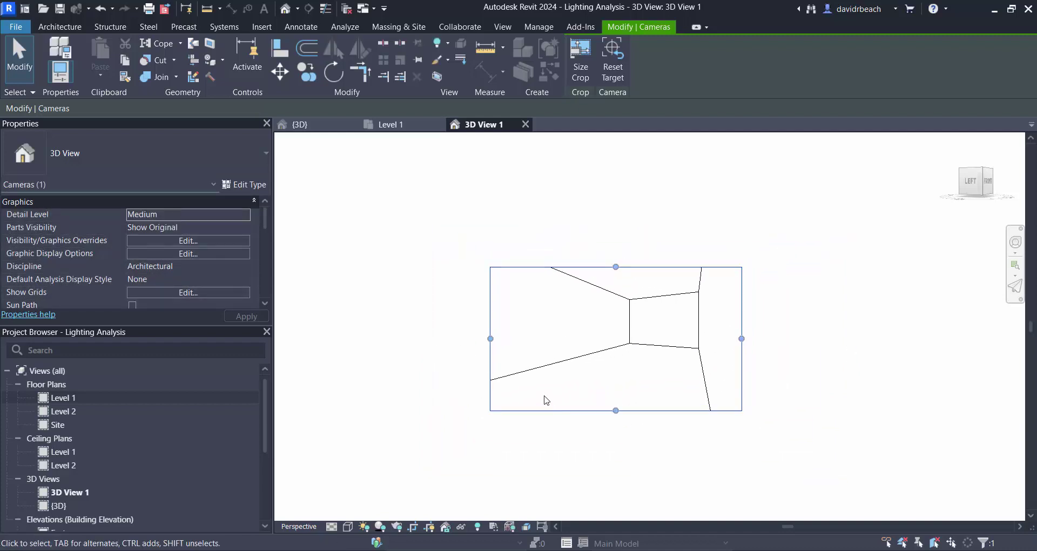
# Turn on shadows in the camera view
pyautogui.click(416, 323)
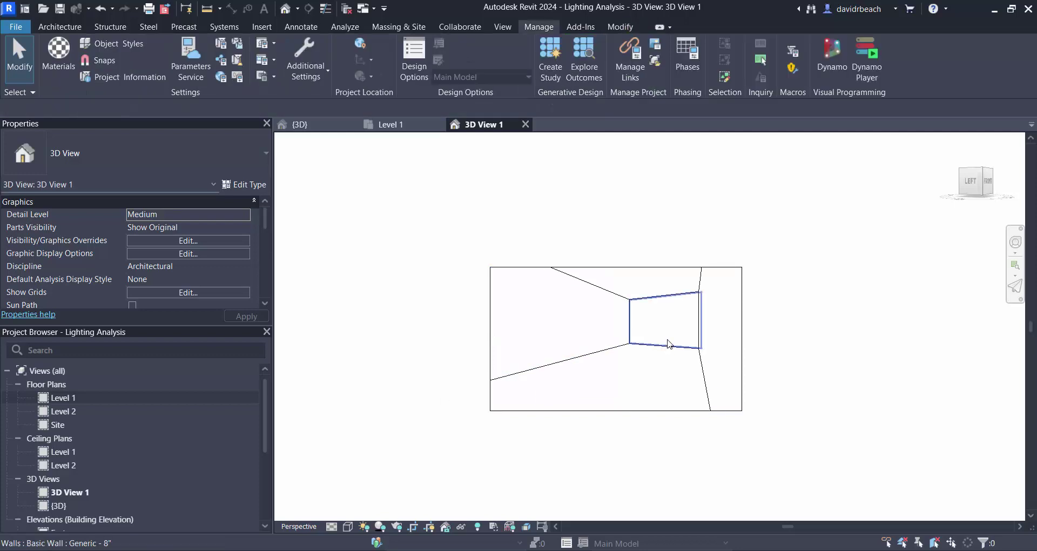
pyautogui.scroll(3, 653, 341)
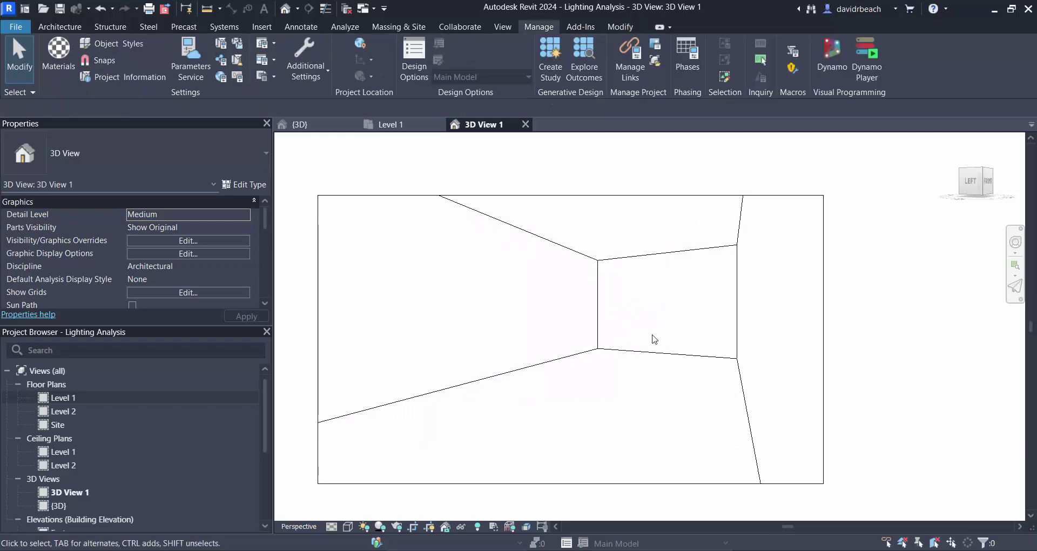
pyautogui.click(380, 527)
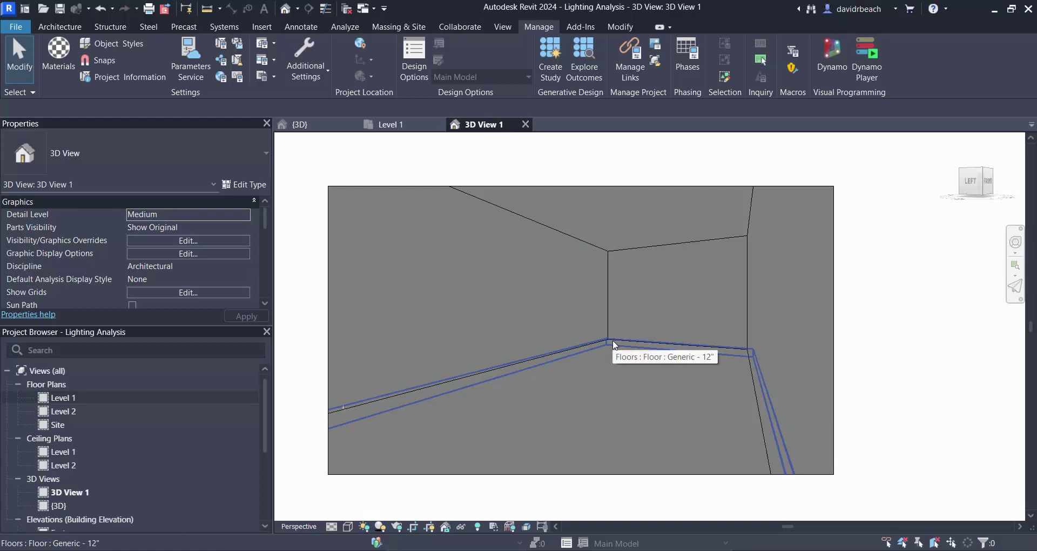
# Rename 3D View 1 to 'Corner View Light Sim1' in the Project Browser
pyautogui.doubleClick(58, 504)
pyautogui.click(70, 492)
pyautogui.doubleClick(69, 492)
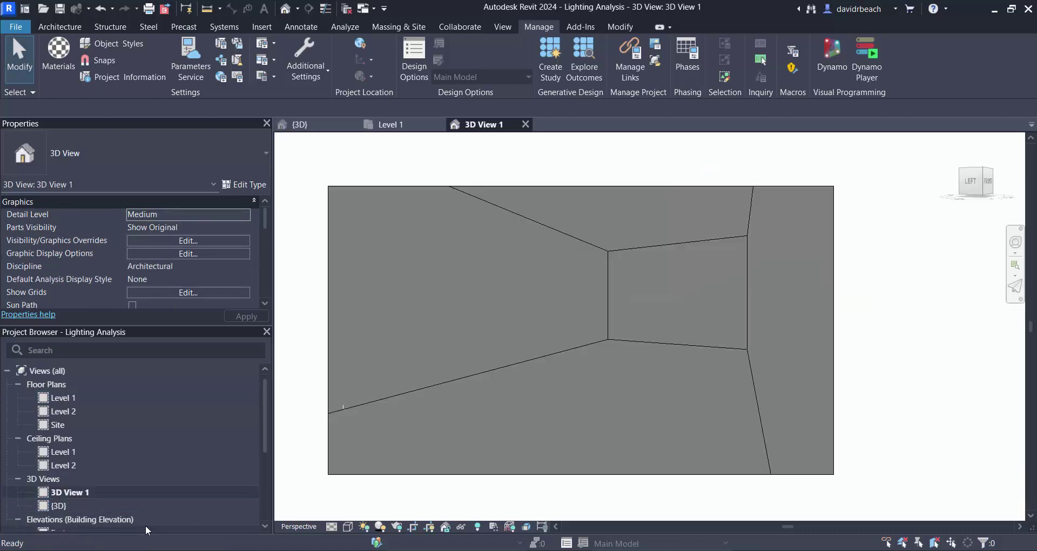
pyautogui.rightClick(73, 493)
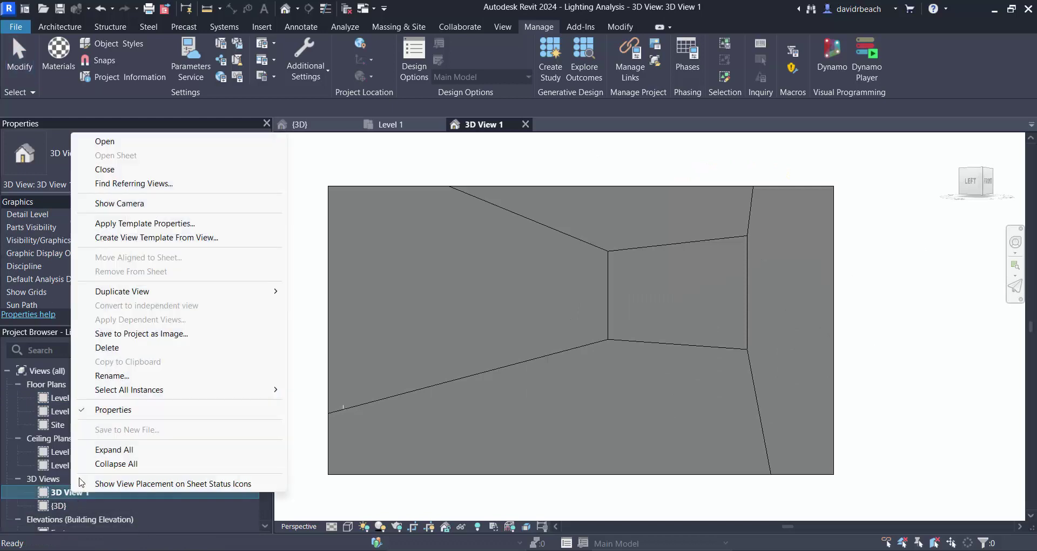
pyautogui.click(125, 375)
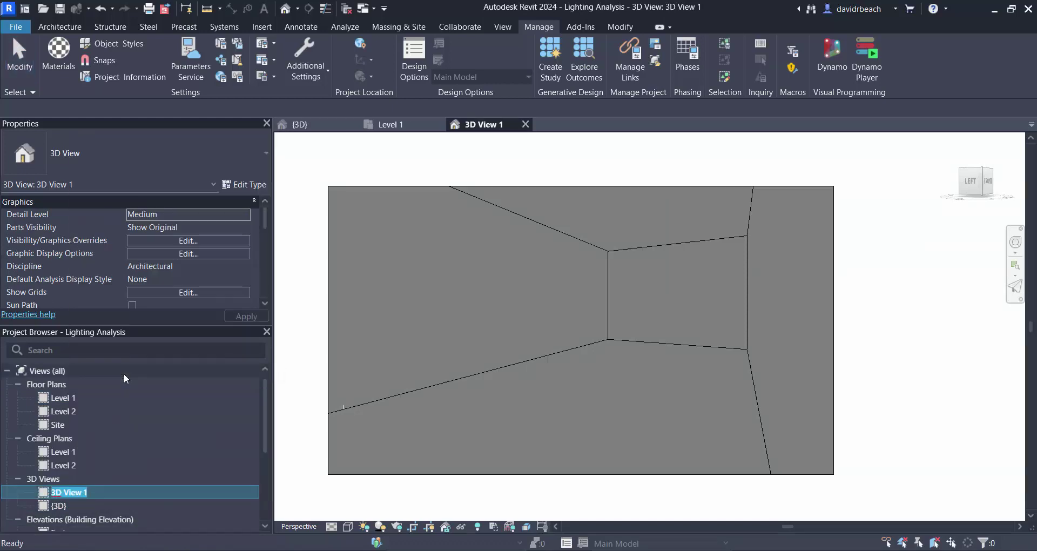
pyautogui.write('Corner View Light Sim1')
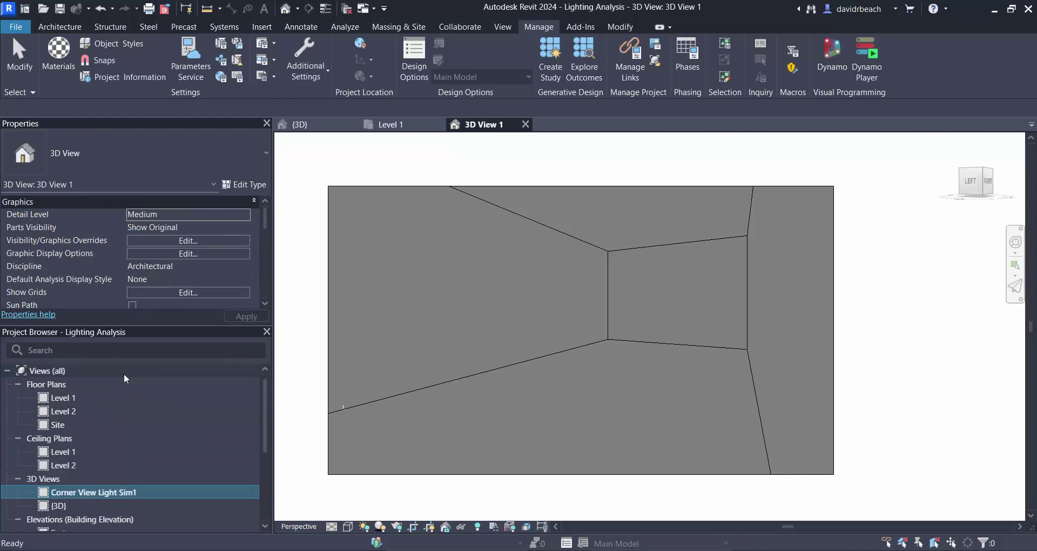
pyautogui.press('Return')
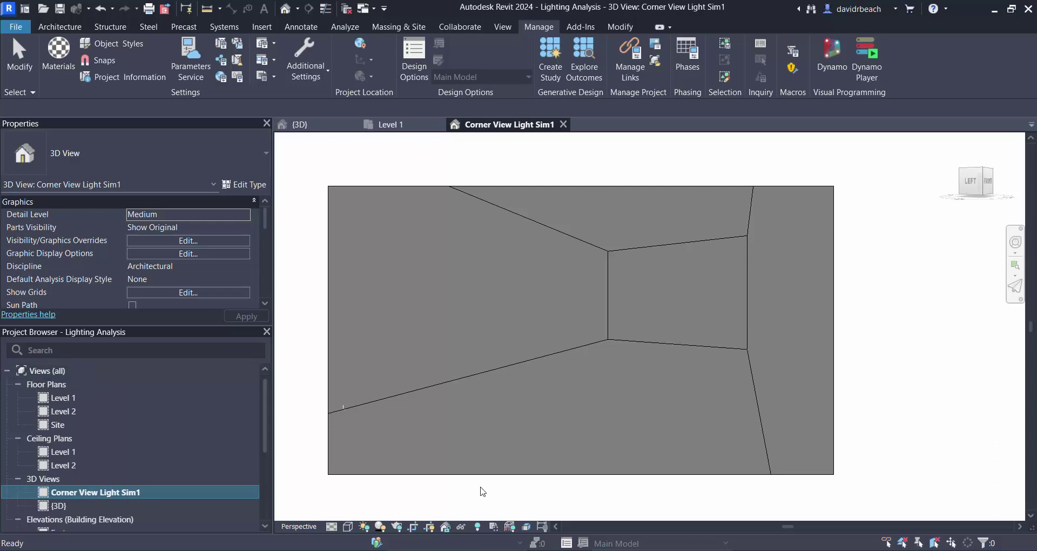
# Open Graphic Display Options, expand Shadows and Lighting, and open Sun Settings
pyautogui.click(350, 533)
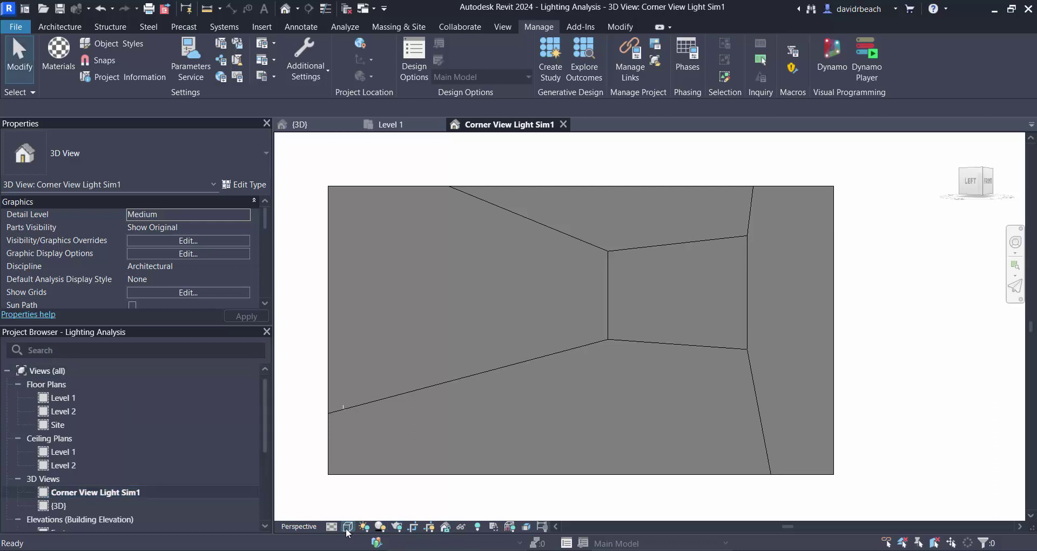
pyautogui.click(347, 528)
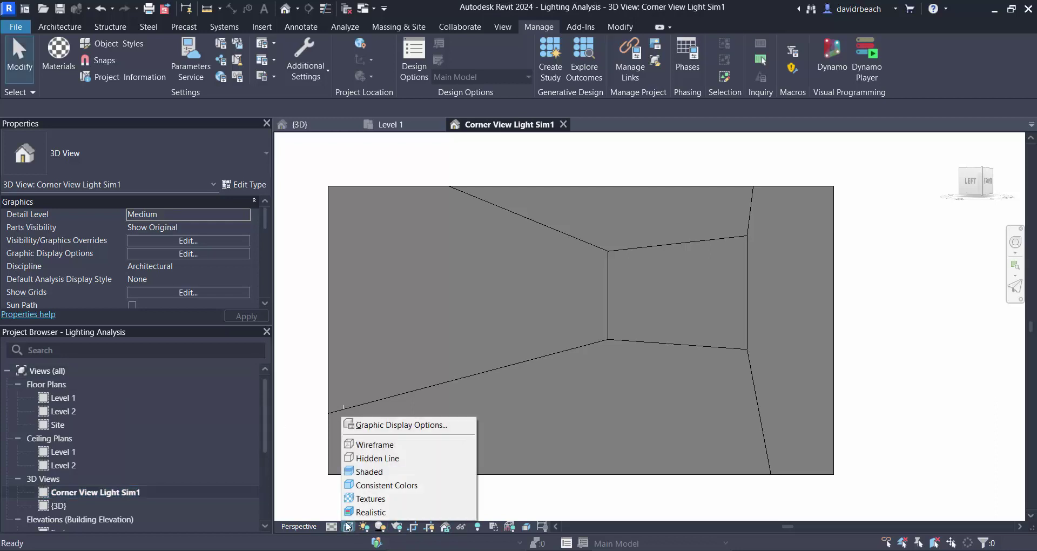
pyautogui.click(393, 424)
pyautogui.moveTo(189, 120); pyautogui.dragTo(211, 181)
pyautogui.click(99, 316)
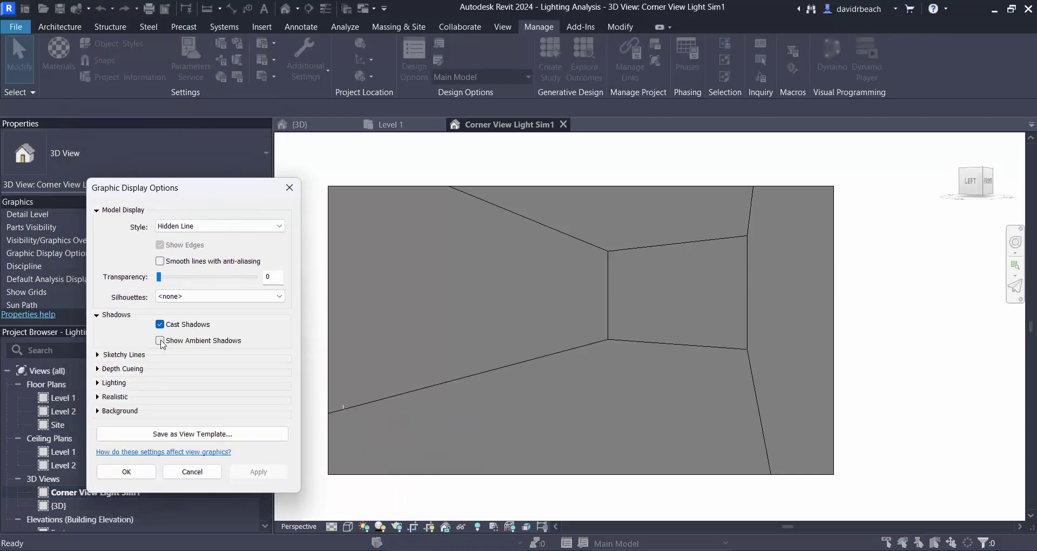
pyautogui.click(98, 383)
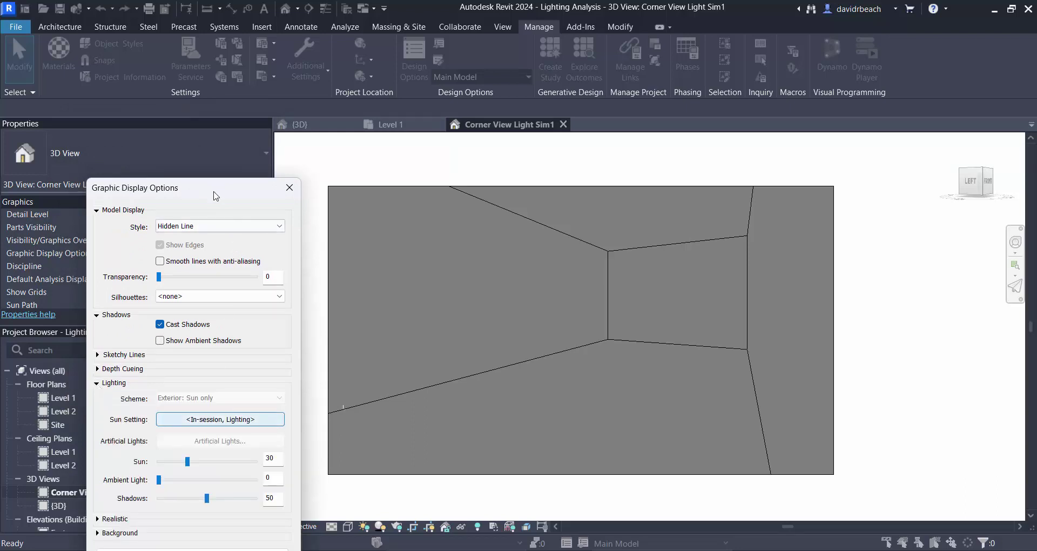
pyautogui.moveTo(212, 189); pyautogui.dragTo(202, 96)
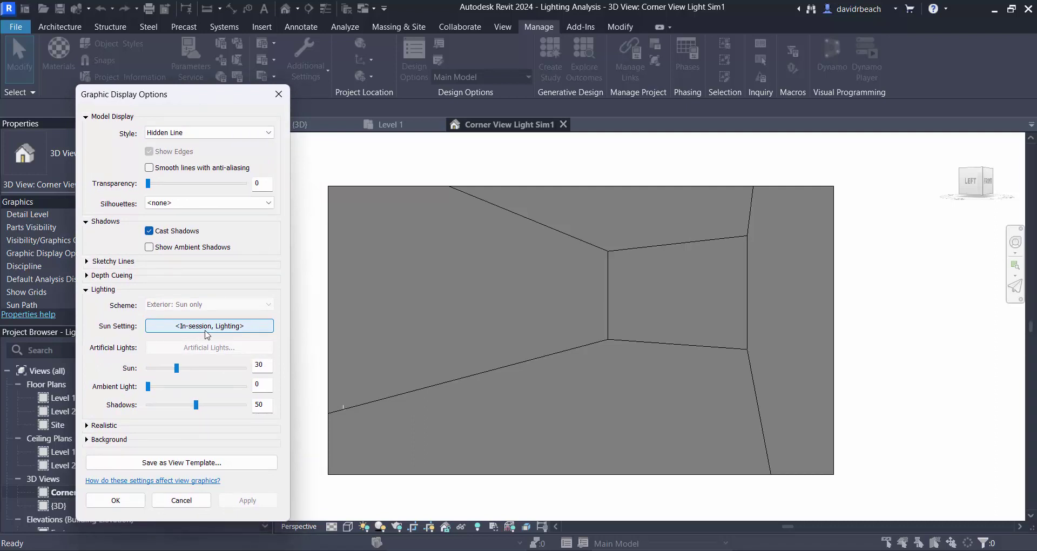
pyautogui.click(208, 326)
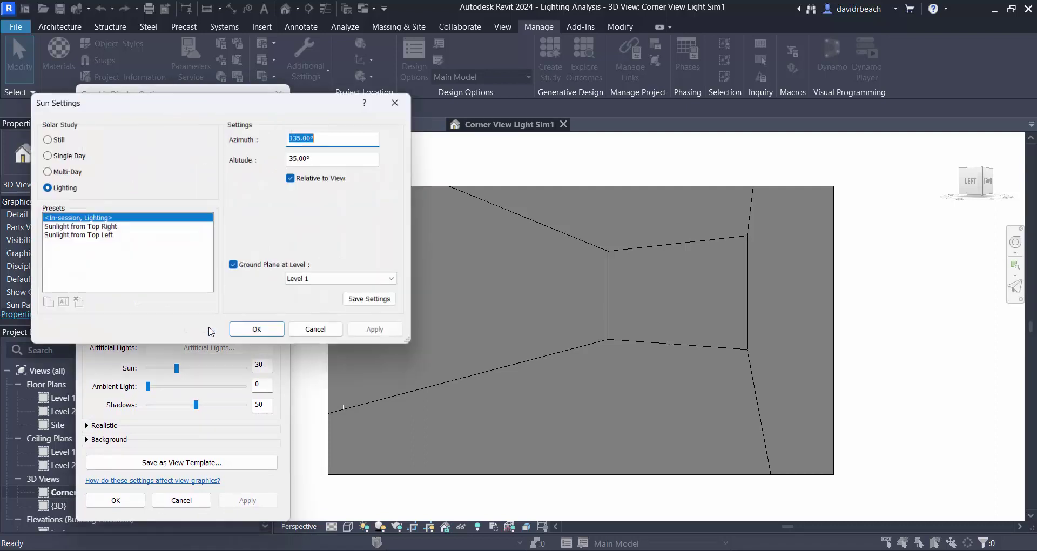
# Switch the solar study to Still and set the date to 6/16/2024
pyautogui.click(47, 139)
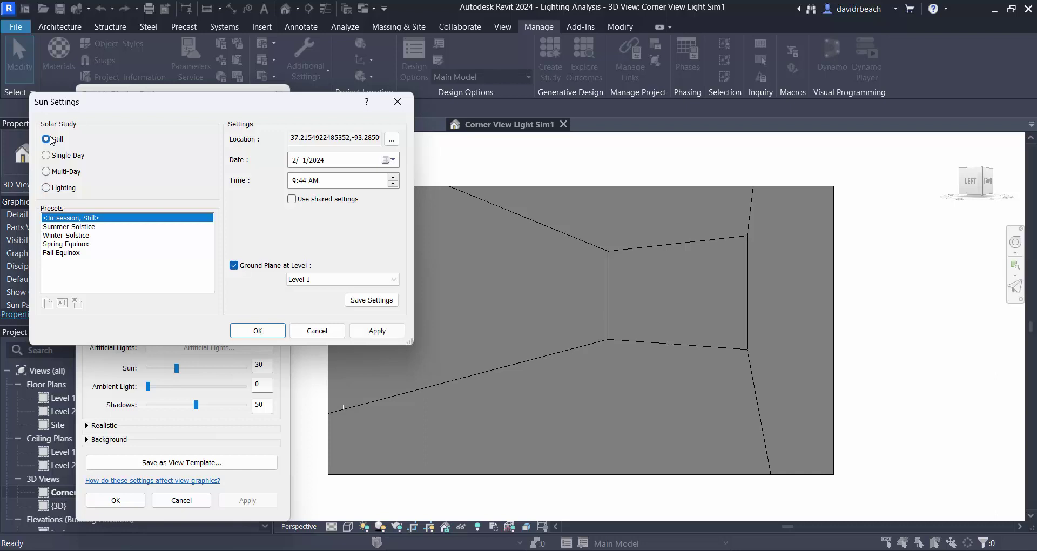
pyautogui.click(392, 161)
pyautogui.click(420, 178)
pyautogui.click(419, 178)
pyautogui.click(420, 179)
pyautogui.click(420, 179)
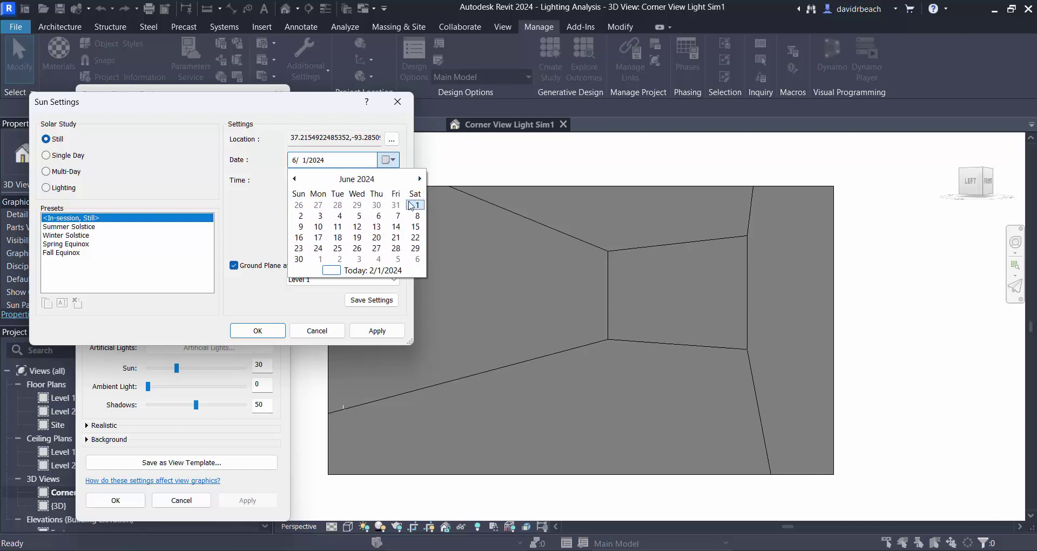
pyautogui.click(301, 237)
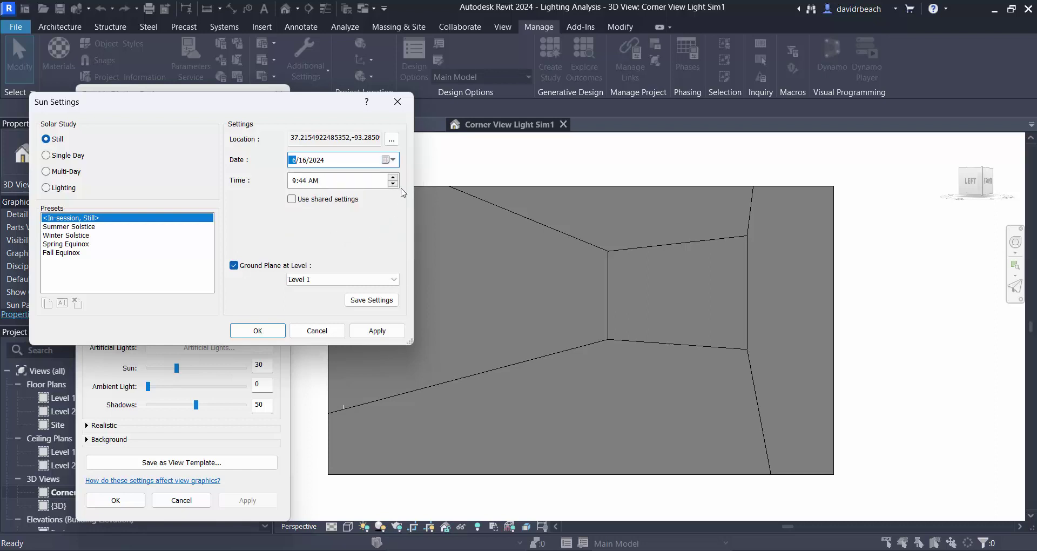
# Set the sun time to 5:30 AM, apply it, and close both dialogs
pyautogui.click(301, 186)
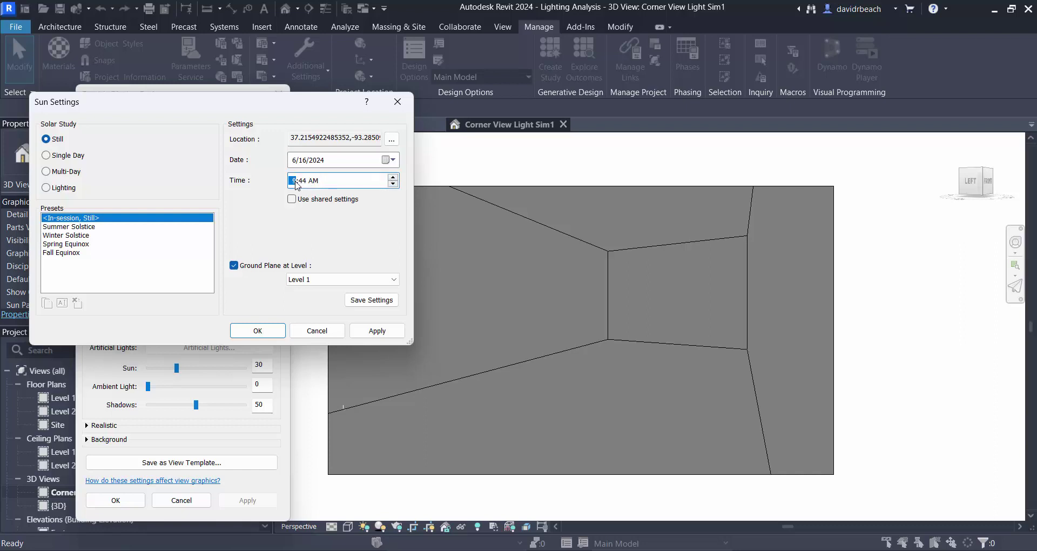
pyautogui.click(392, 184)
pyautogui.click(303, 180)
pyautogui.click(393, 184)
pyautogui.click(393, 184)
pyautogui.click(370, 332)
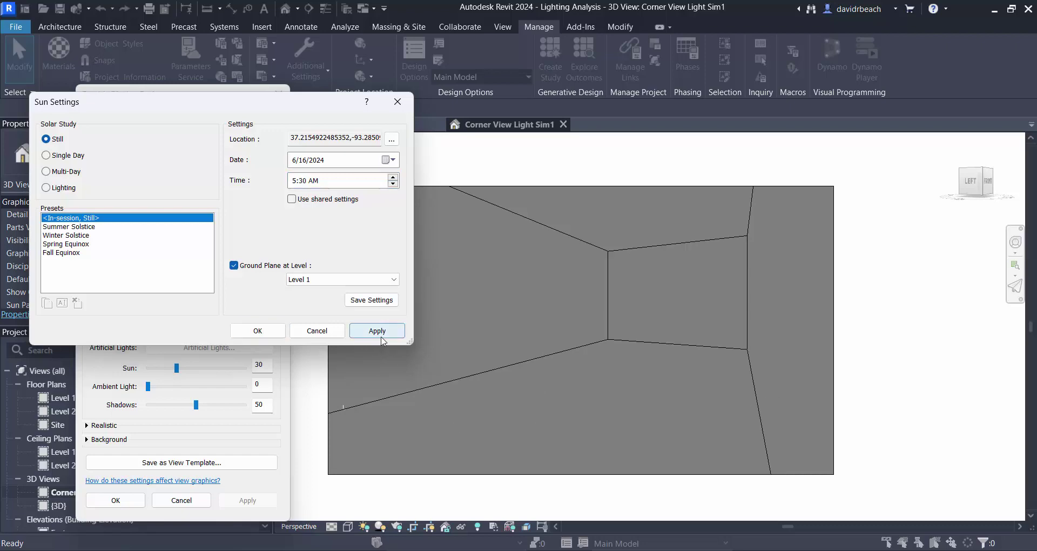
pyautogui.click(272, 337)
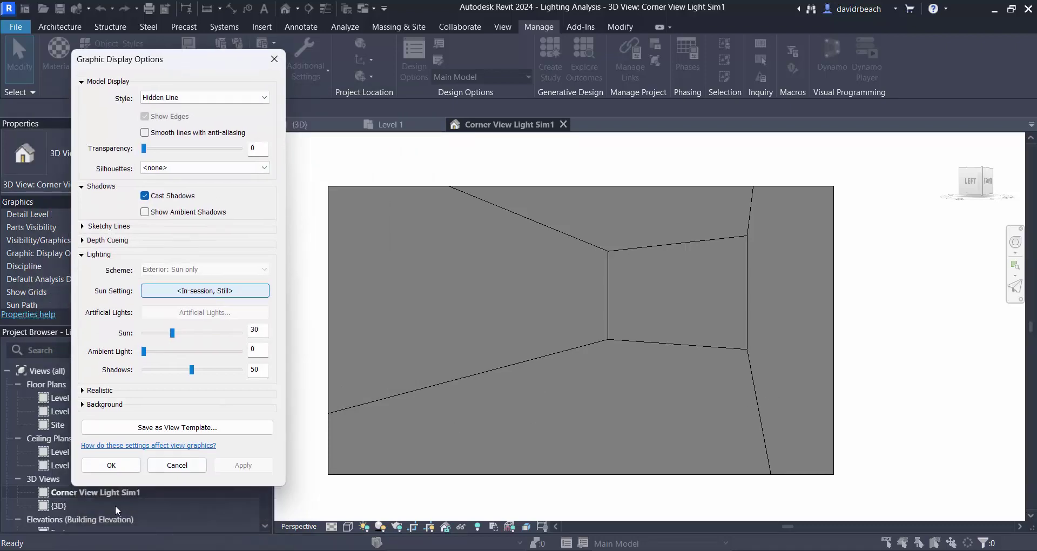
pyautogui.click(112, 465)
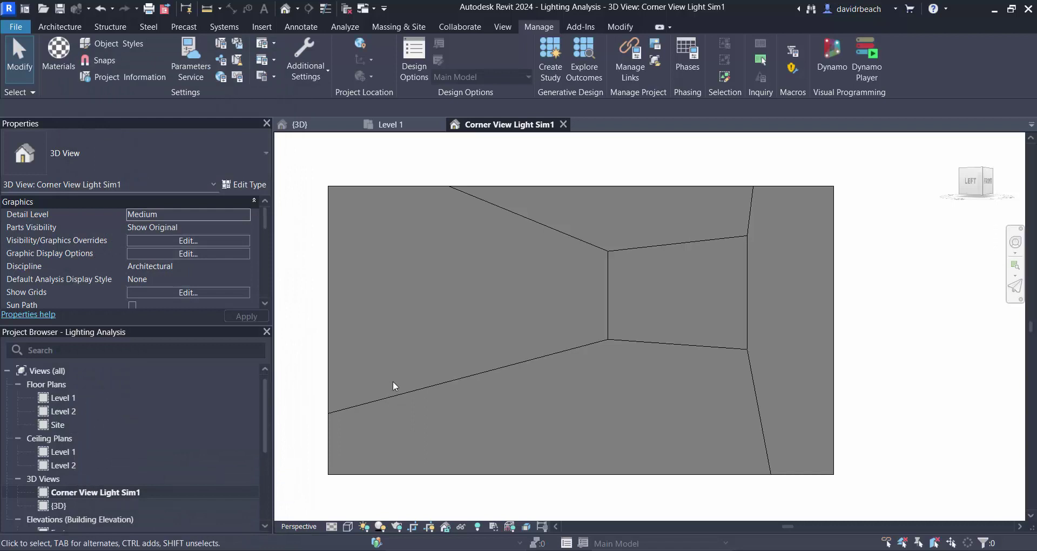
# Reopen Sun Settings from the Lighting section of Graphic Display Options
pyautogui.click(365, 527)
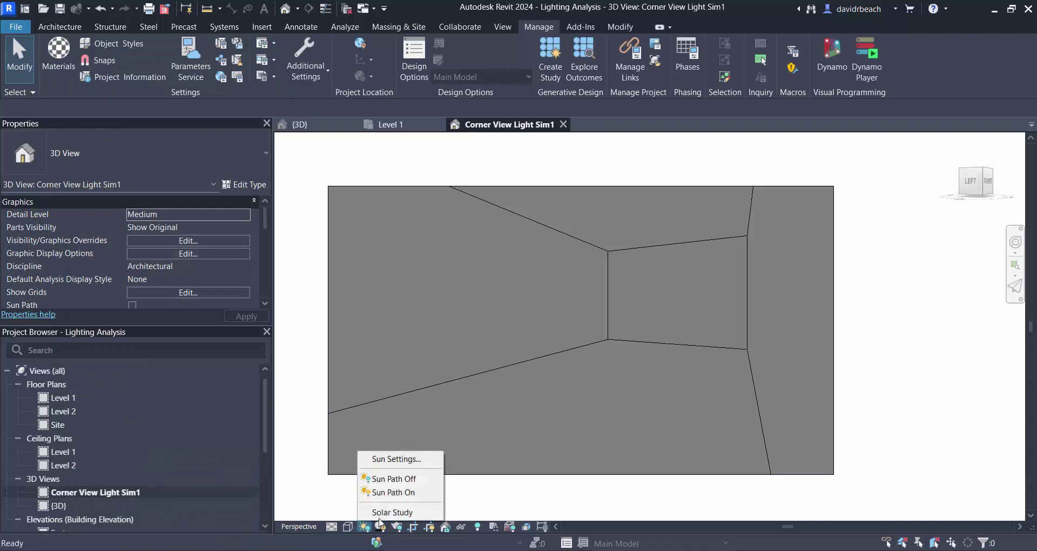
pyautogui.click(348, 527)
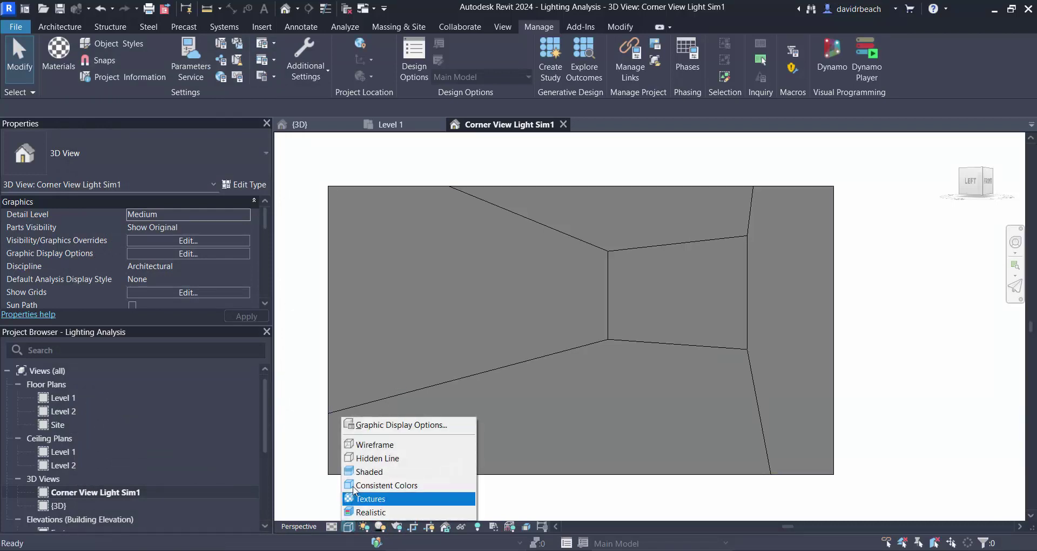
pyautogui.click(386, 427)
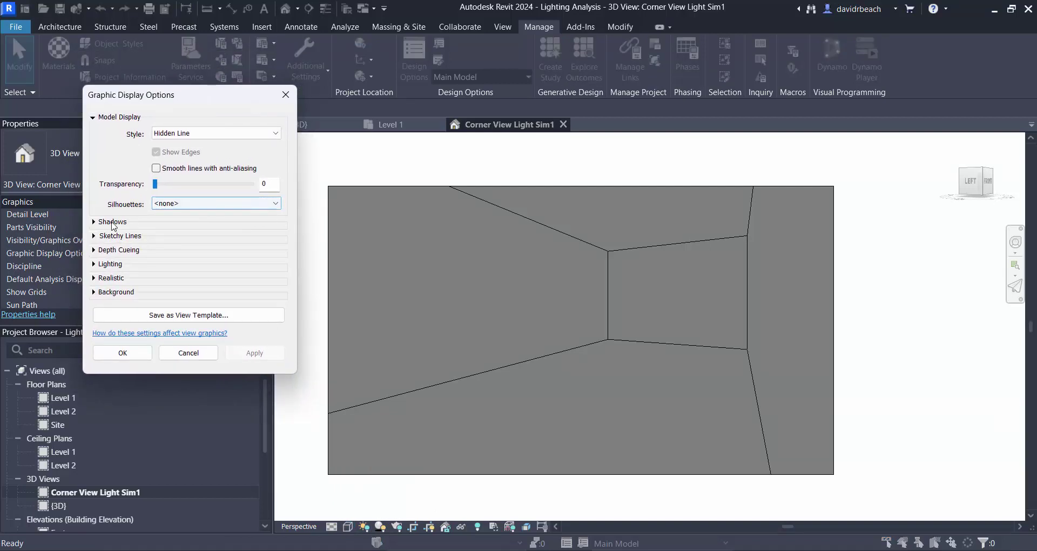
pyautogui.click(108, 224)
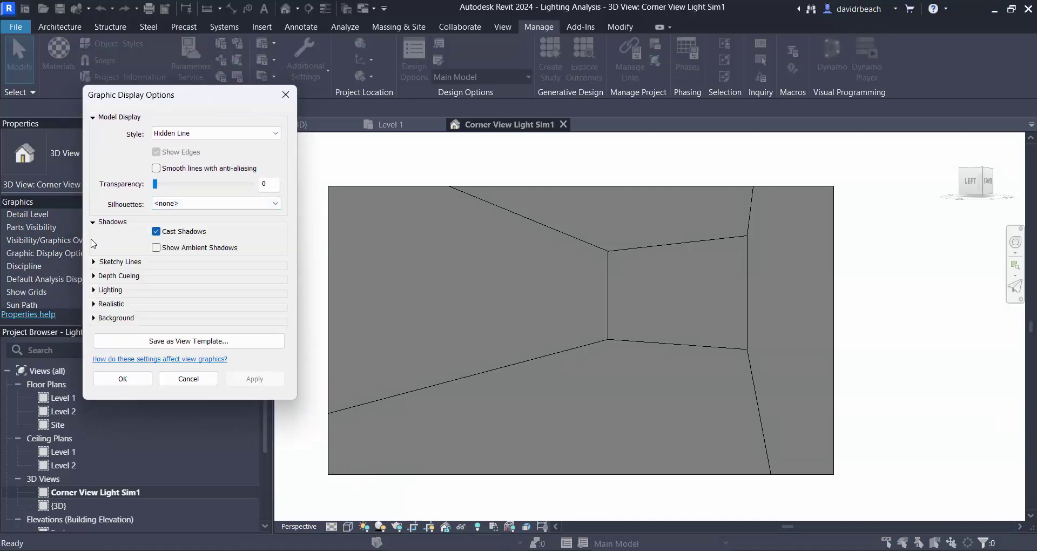
pyautogui.click(100, 290)
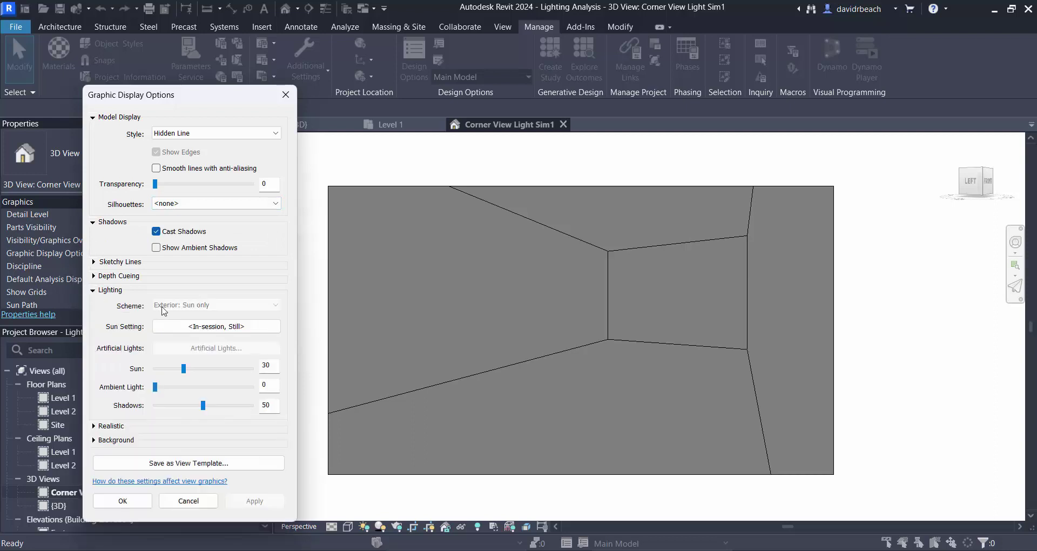
pyautogui.click(215, 327)
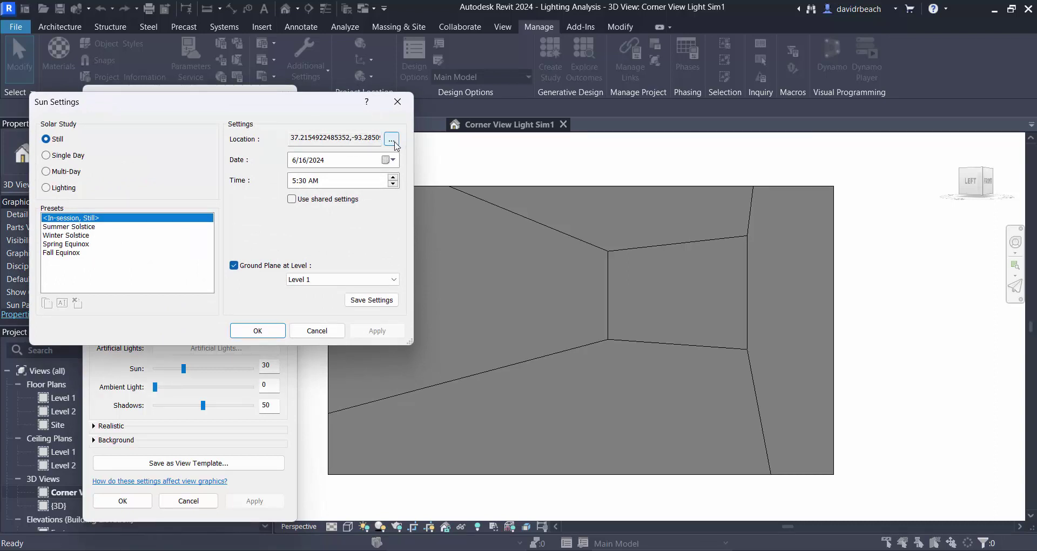
# Change the sun time to 5:30 PM, confirm the dialogs, and reframe the corner view
pyautogui.click(376, 181)
pyautogui.click(393, 176)
pyautogui.click(377, 330)
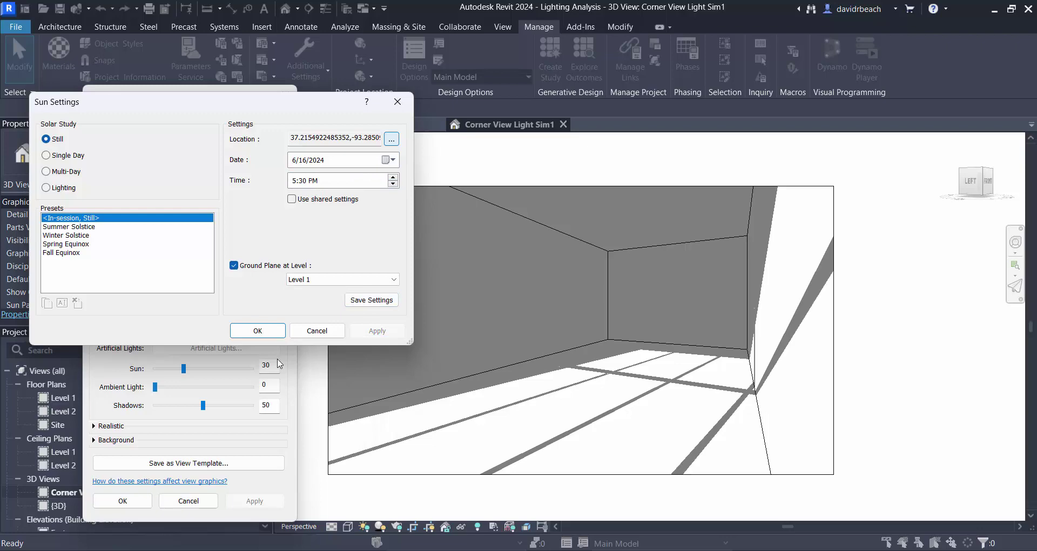
pyautogui.click(271, 331)
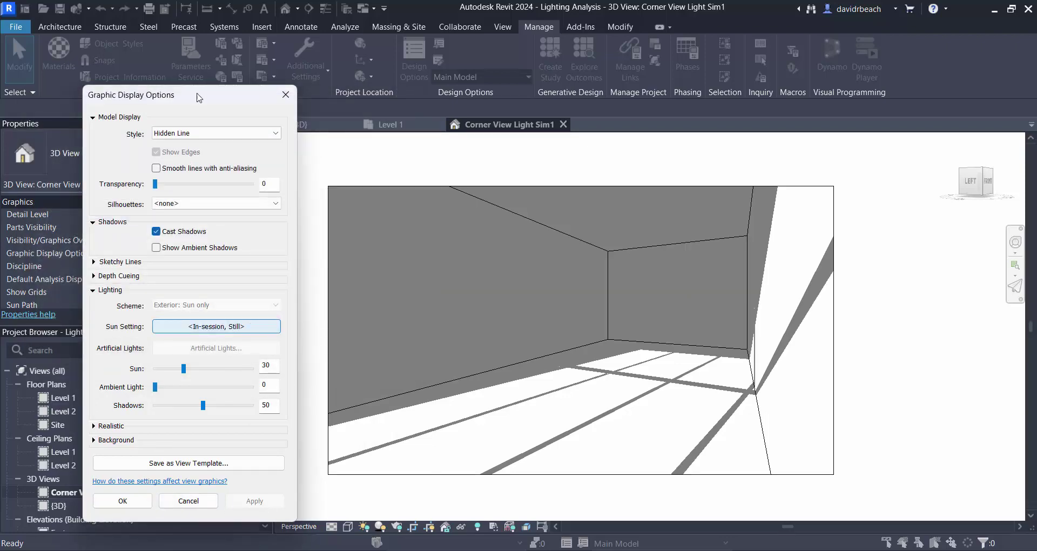
pyautogui.moveTo(198, 96); pyautogui.dragTo(177, 48)
pyautogui.click(99, 454)
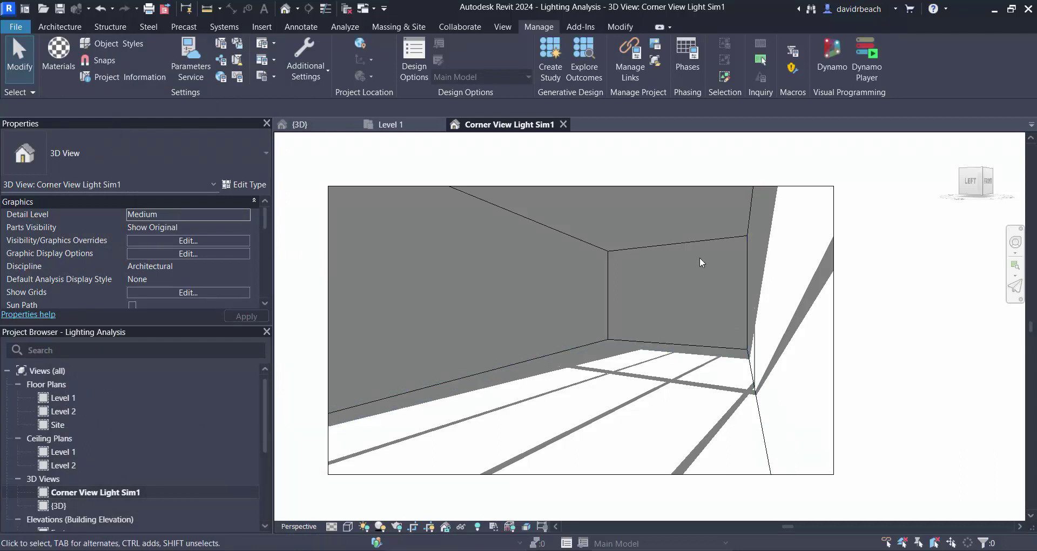
pyautogui.moveTo(696, 270); pyautogui.dragTo(675, 318, button='middle')
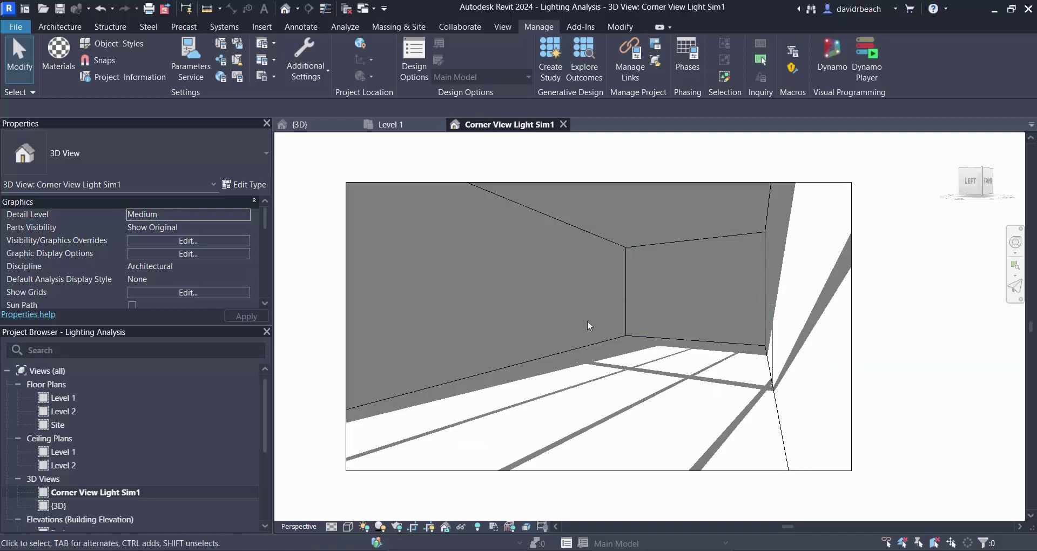
pyautogui.scroll(1, 314, 382)
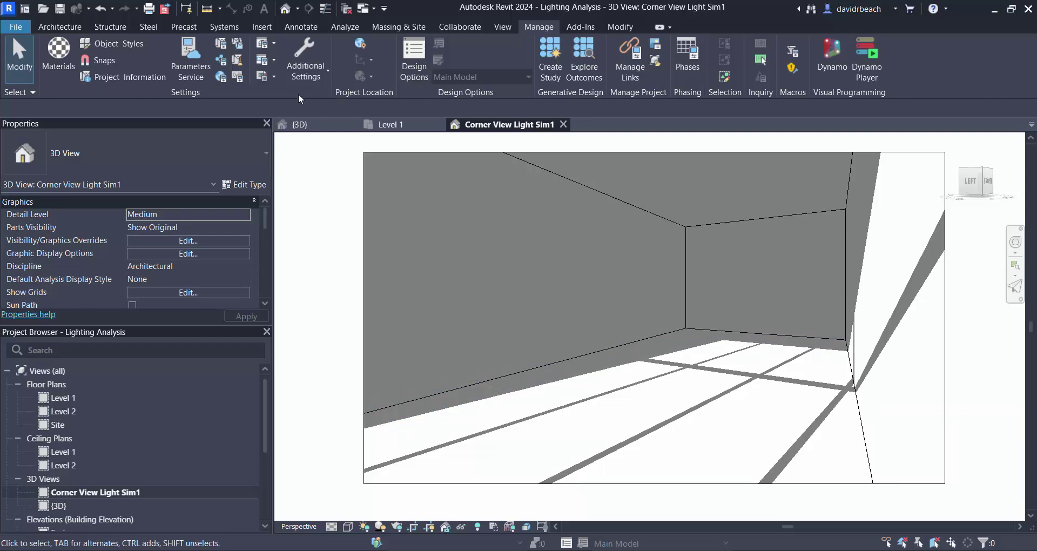
# Start a Render in Cloud setup with only Corner View Light Sim1 selected
pyautogui.click(509, 26)
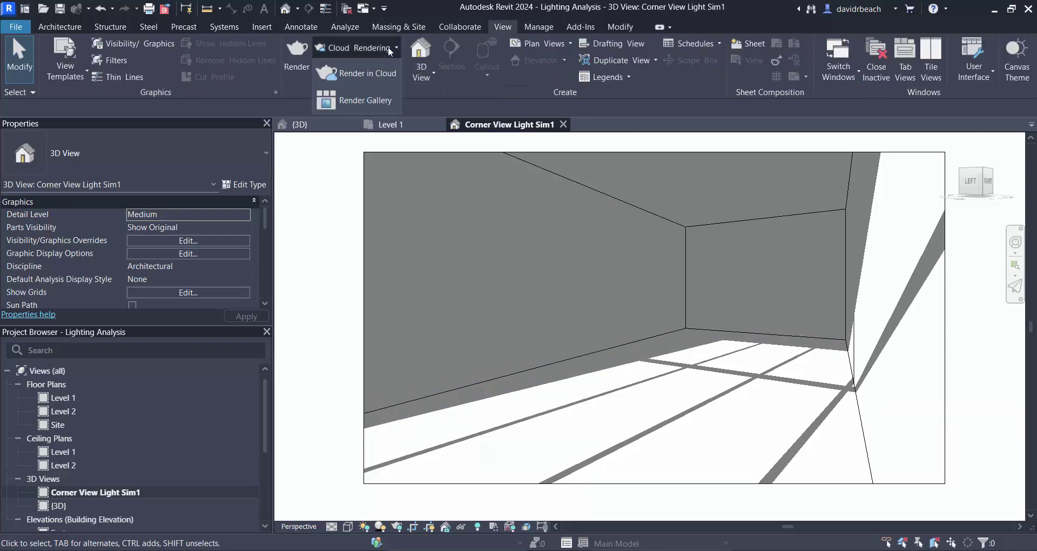
pyautogui.click(351, 71)
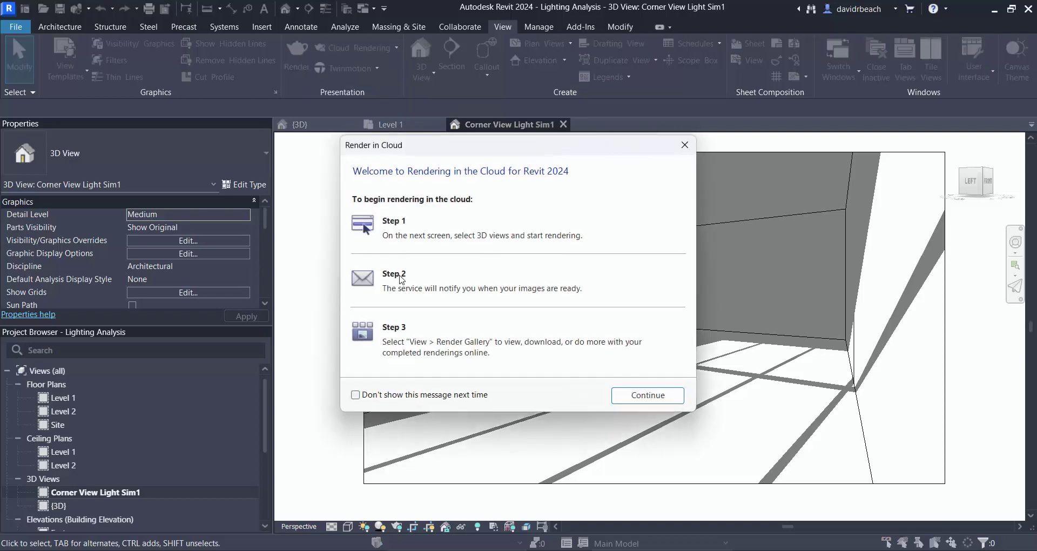
pyautogui.click(632, 402)
pyautogui.moveTo(493, 120); pyautogui.dragTo(416, 143)
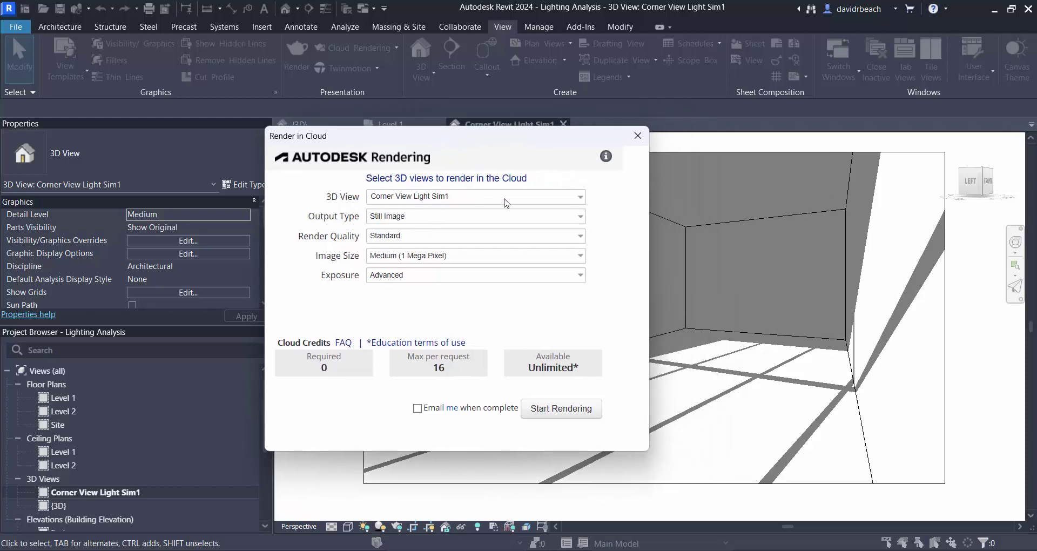
pyautogui.click(400, 201)
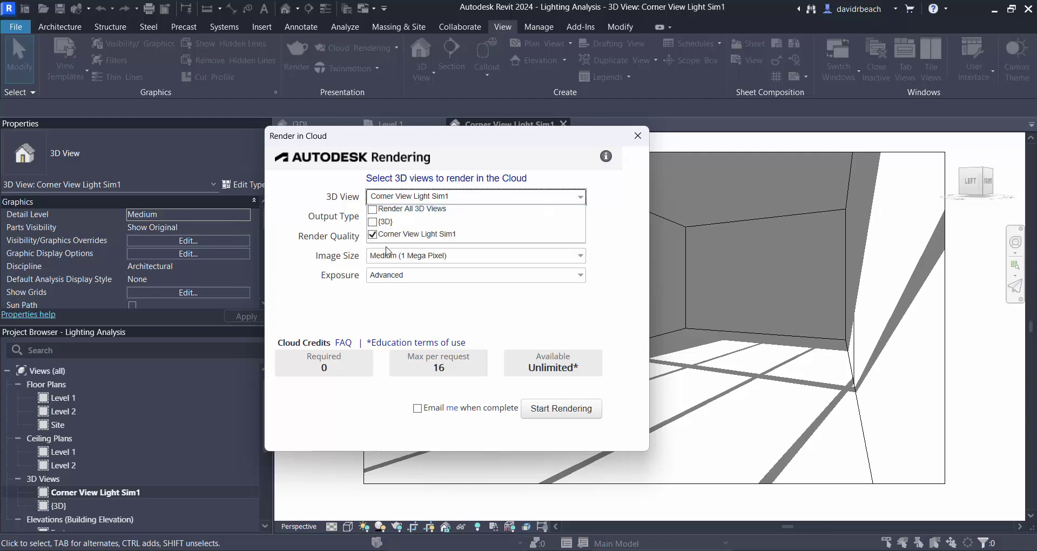
pyautogui.click(300, 189)
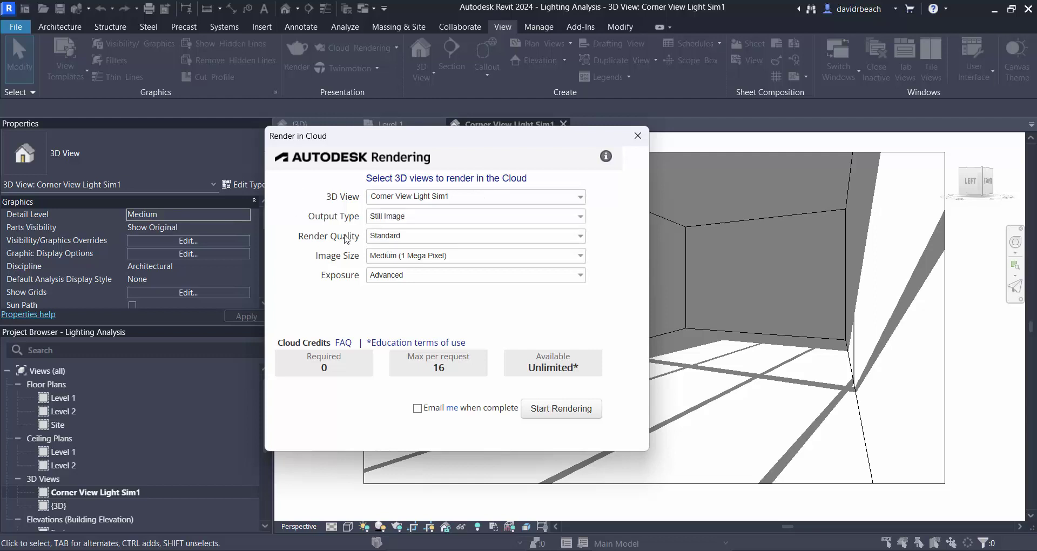
# Set the output type to Illuminance using the view's date, with a CIE Clear Sky sky model
pyautogui.click(425, 220)
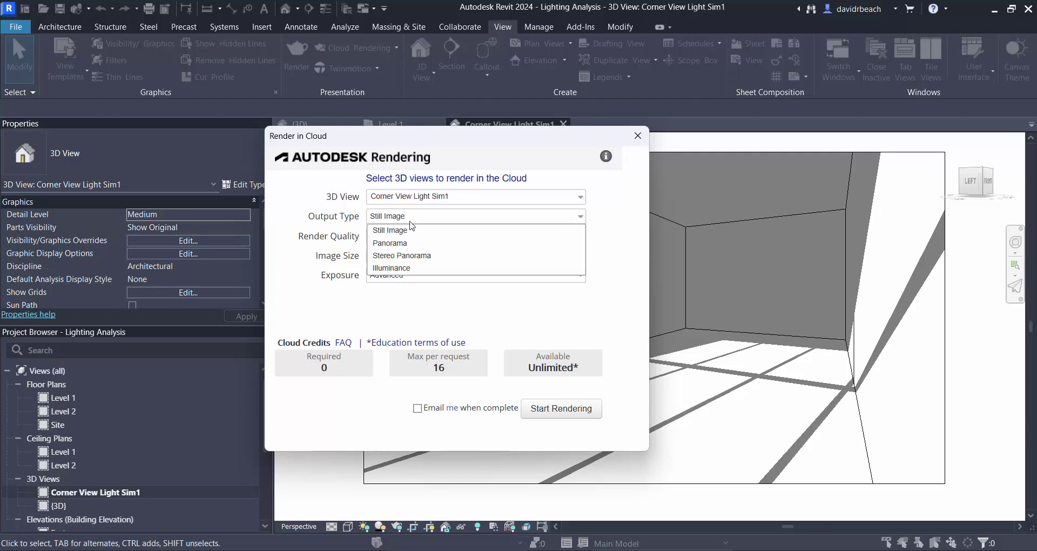
pyautogui.click(396, 268)
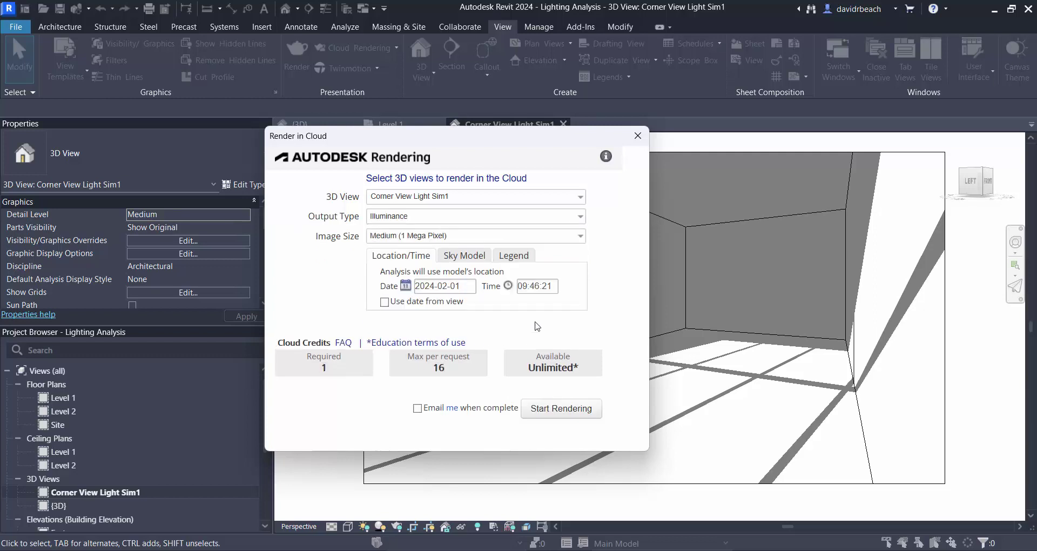
pyautogui.click(385, 304)
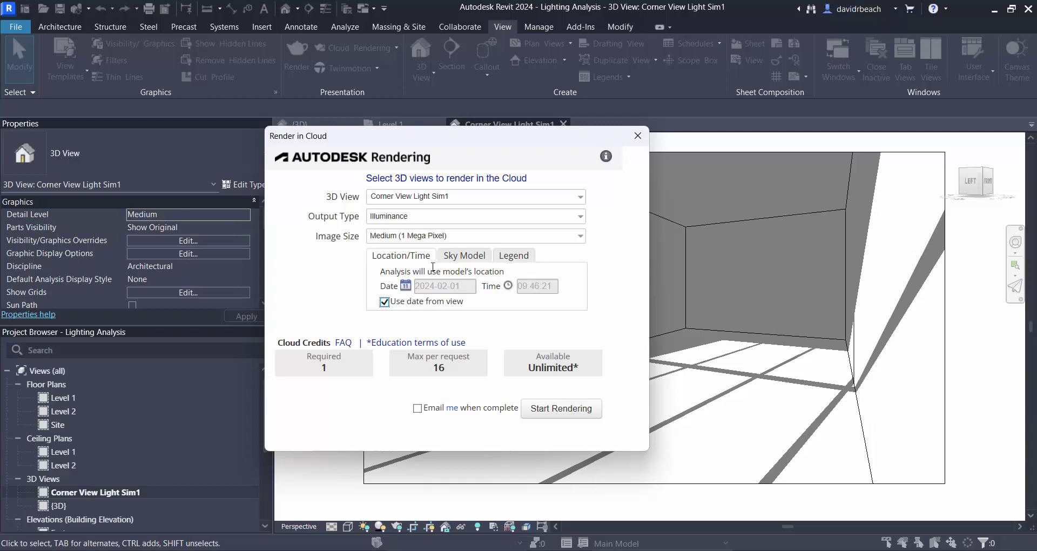
pyautogui.click(469, 258)
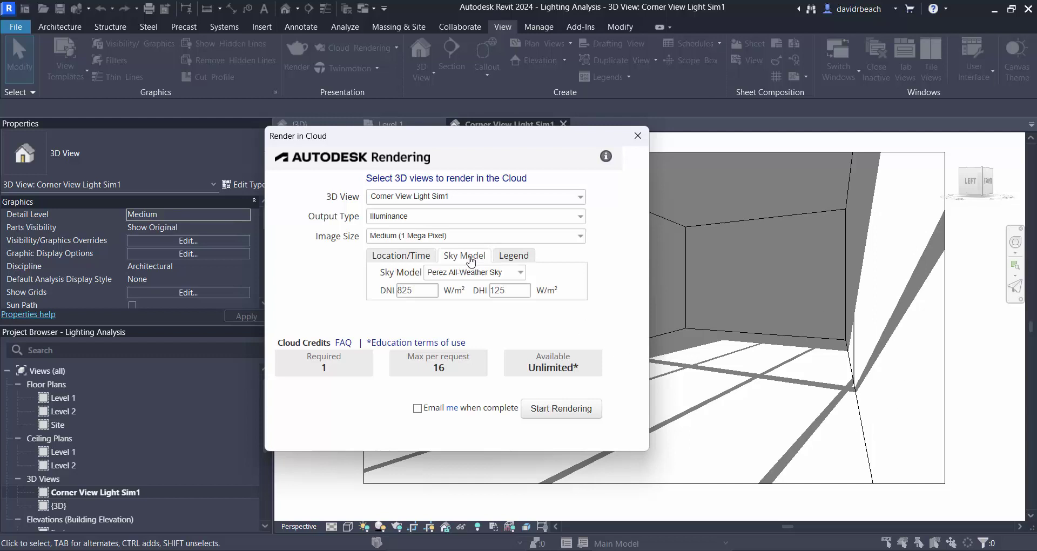
pyautogui.click(521, 274)
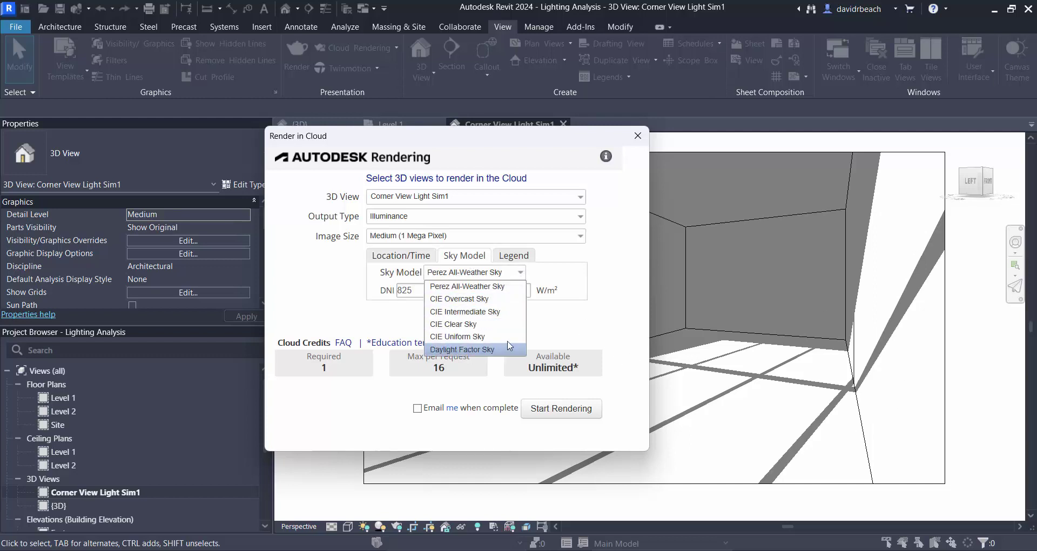
pyautogui.click(471, 324)
# Set the legend to Automatic, turn on the Email me notification, and start the cloud render
pyautogui.click(520, 258)
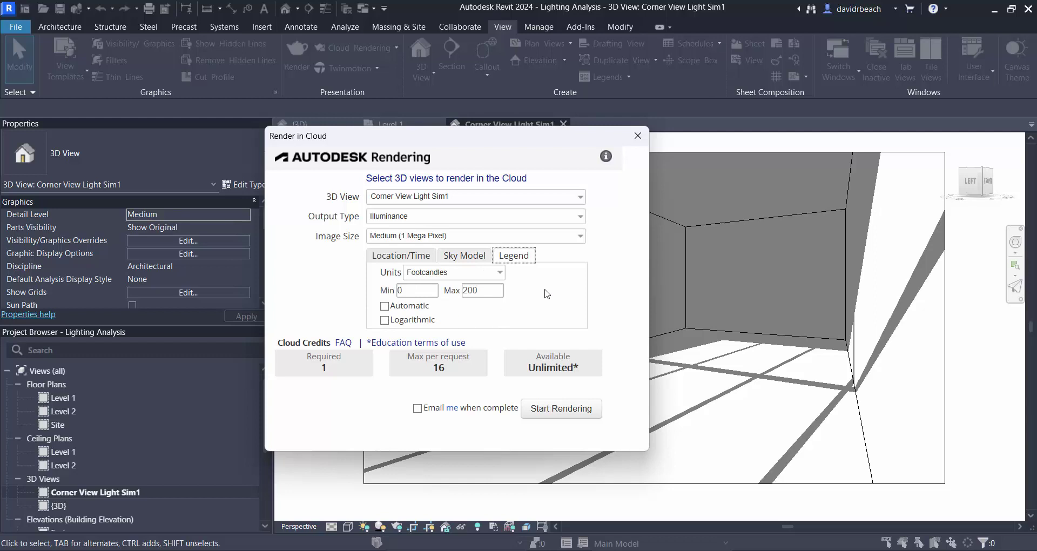
pyautogui.click(384, 307)
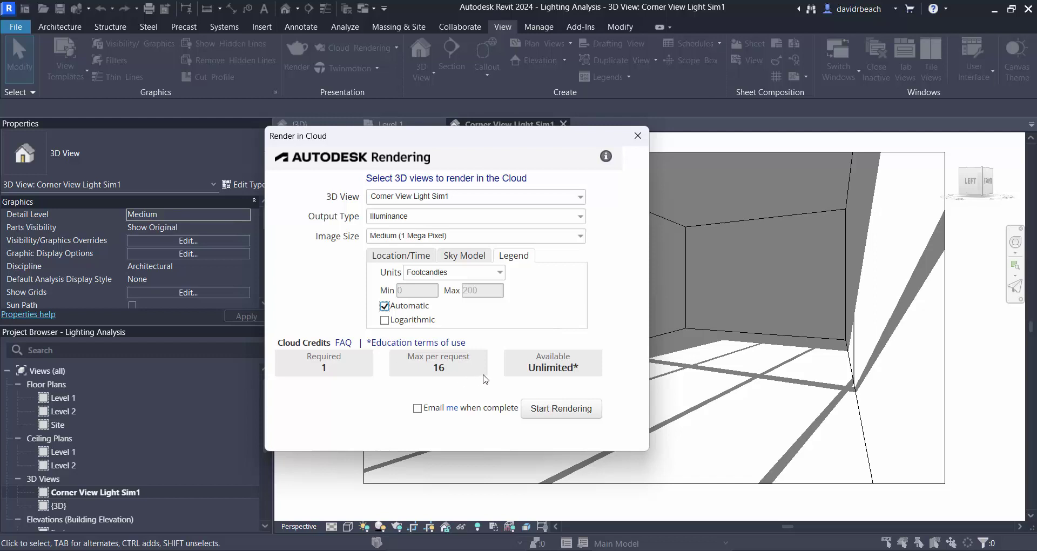
pyautogui.click(417, 409)
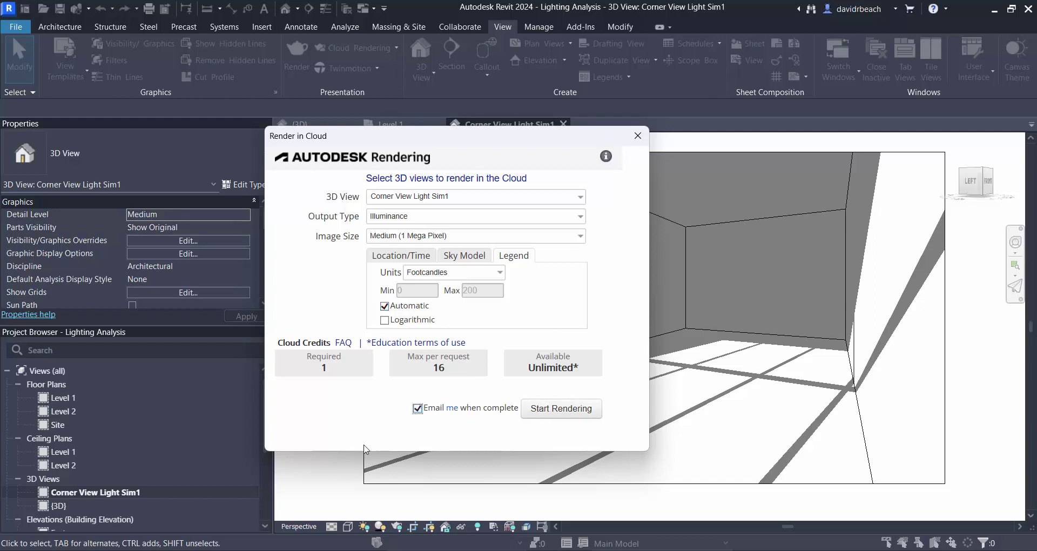
pyautogui.click(565, 412)
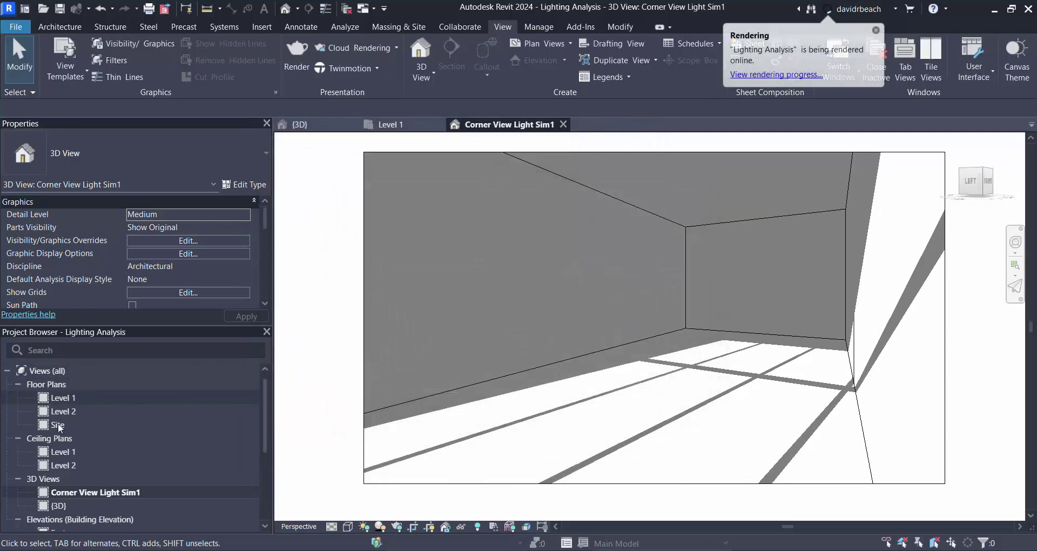
# From the East elevation, place a camera with its eye near the roof aimed below the room
pyautogui.moveTo(263, 404); pyautogui.dragTo(262, 455)
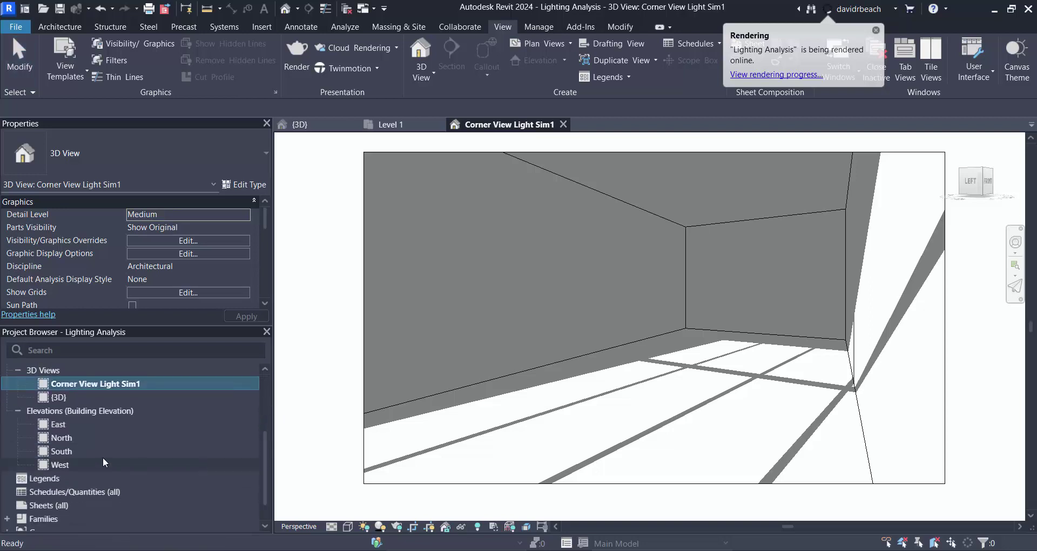
pyautogui.doubleClick(56, 425)
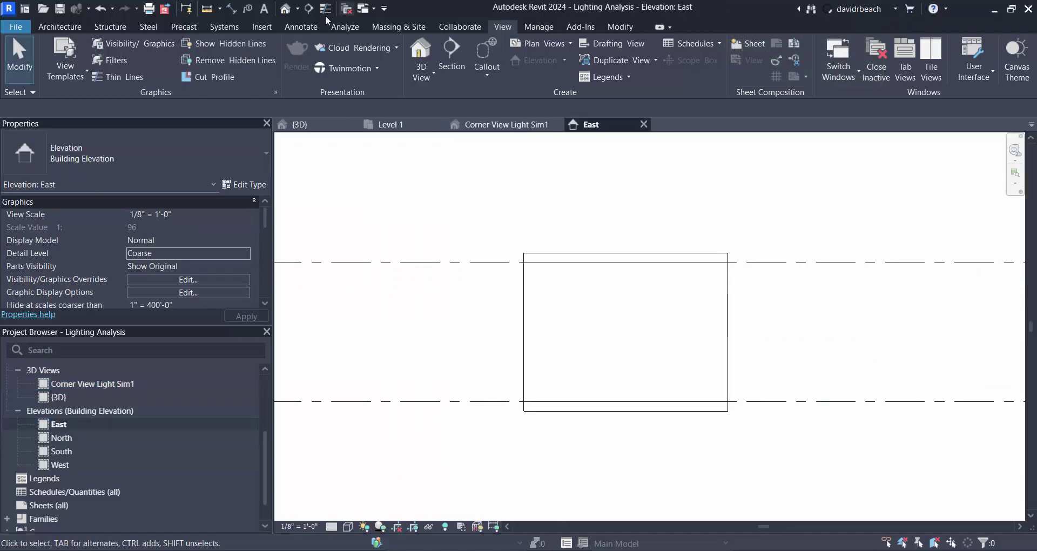
pyautogui.click(299, 9)
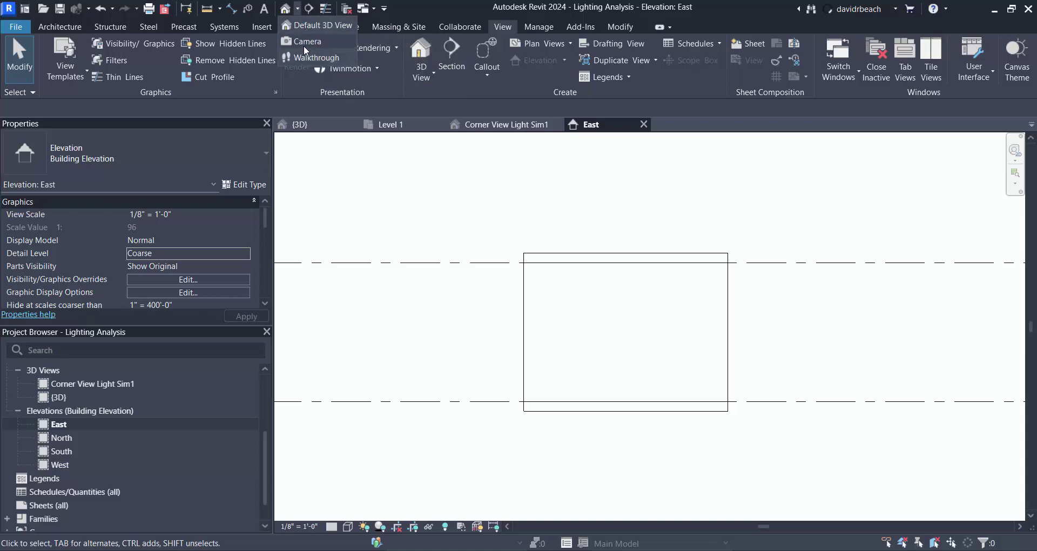
pyautogui.click(305, 42)
pyautogui.click(625, 270)
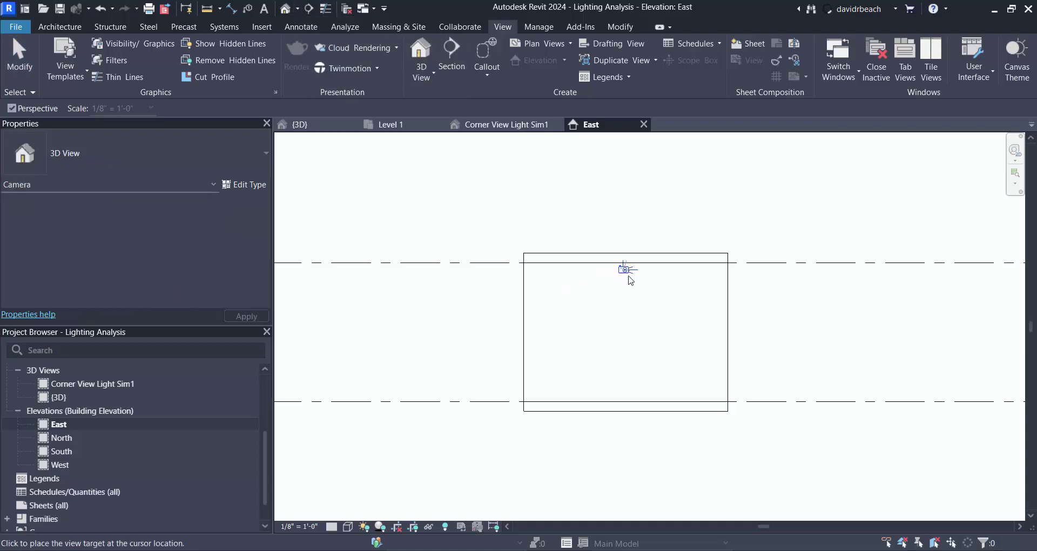
pyautogui.click(625, 447)
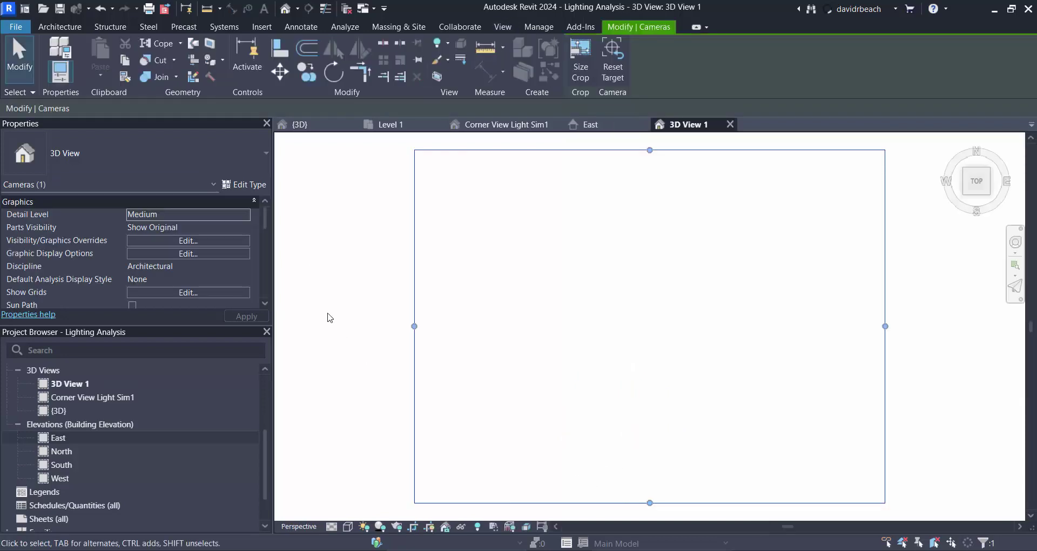
# In the North elevation, drag the camera over the middle of the room
pyautogui.doubleClick(61, 451)
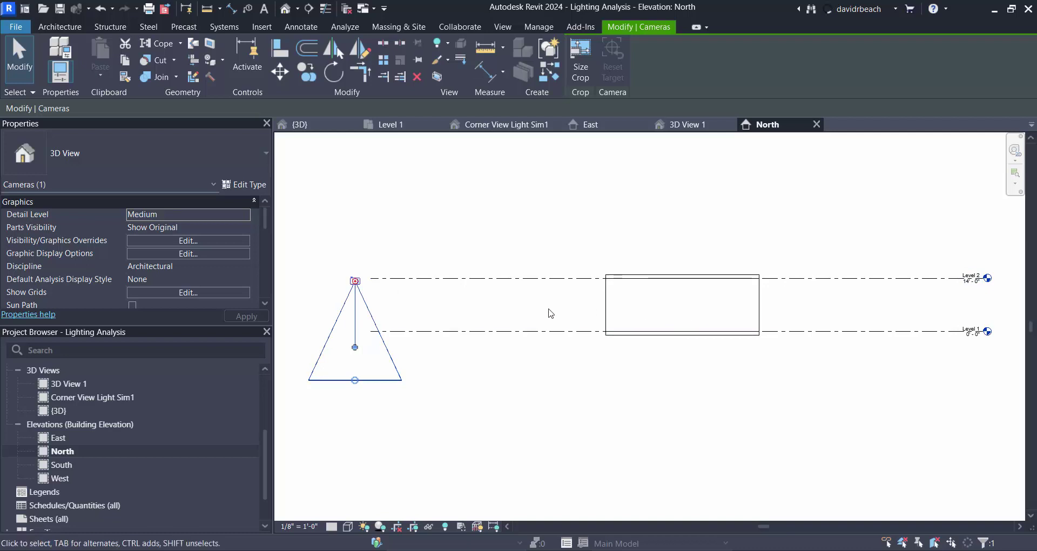
pyautogui.moveTo(355, 311); pyautogui.dragTo(686, 312)
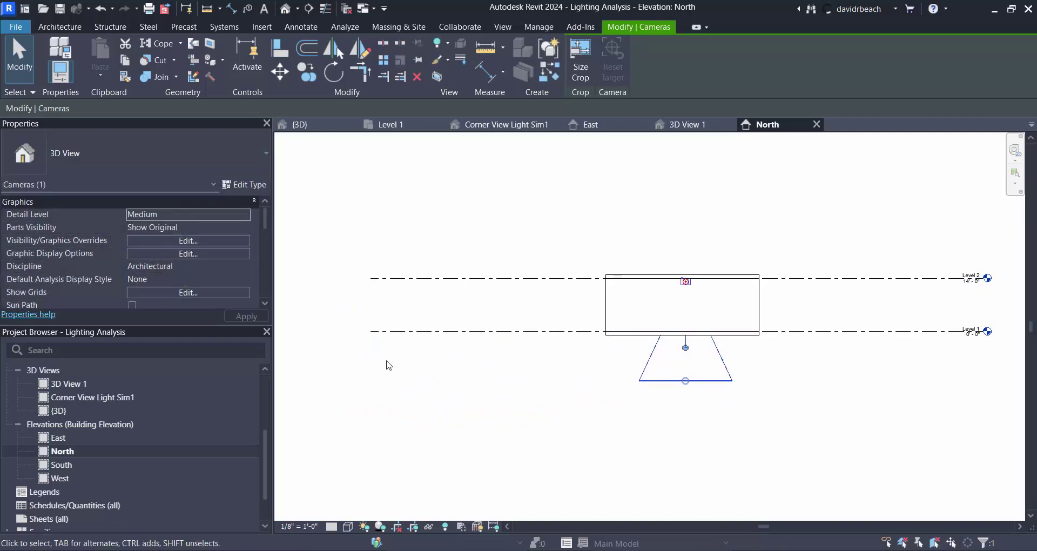
pyautogui.click(264, 442)
# In 3D View 1, drag the crop region edges outward left, up, right and down to frame the room
pyautogui.doubleClick(60, 381)
pyautogui.scroll(-5, 556, 280)
pyautogui.moveTo(500, 297); pyautogui.dragTo(342, 297)
pyautogui.click(509, 162)
pyautogui.click(511, 231)
pyautogui.moveTo(511, 231); pyautogui.dragTo(513, 165)
pyautogui.scroll(-1, 509, 189)
pyautogui.moveTo(509, 189); pyautogui.dragTo(600, 304, button='middle')
pyautogui.moveTo(567, 238); pyautogui.dragTo(567, 204)
pyautogui.moveTo(695, 297); pyautogui.dragTo(875, 296)
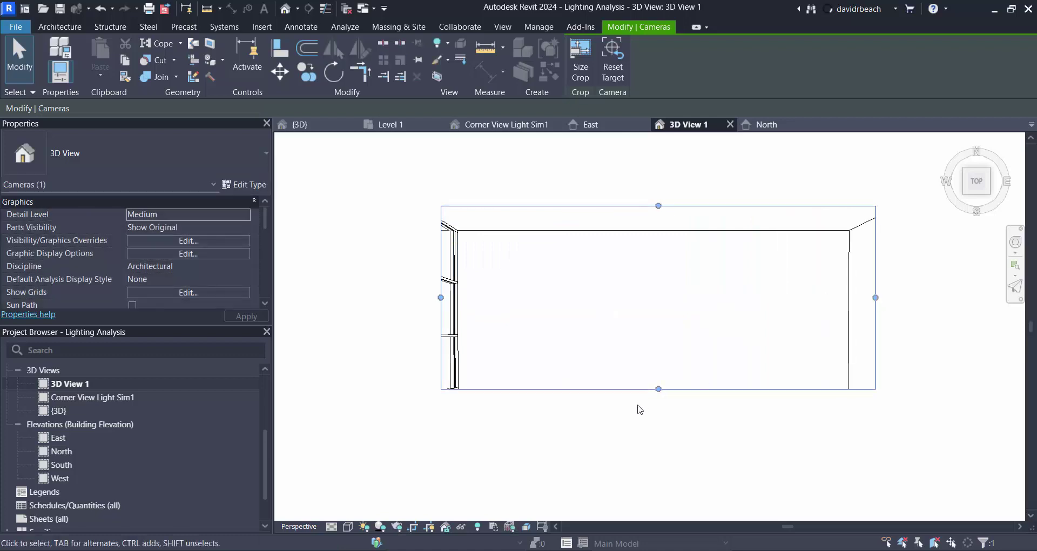
pyautogui.moveTo(654, 389); pyautogui.dragTo(660, 475)
pyautogui.click(921, 427)
pyautogui.scroll(2, 666, 382)
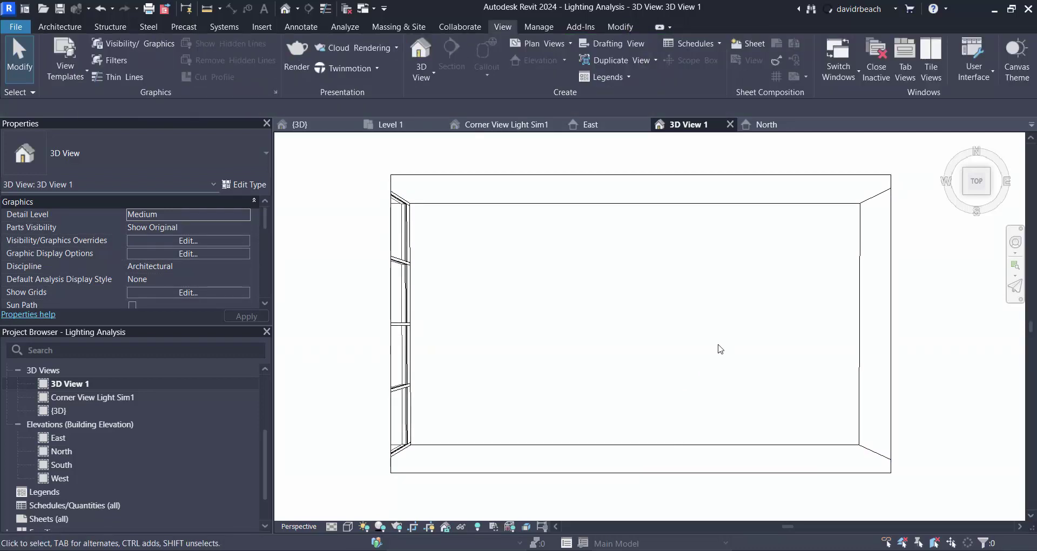
# Rename 3D View 1 to 'Plan Light Sim' from the Project Browser
pyautogui.rightClick(62, 385)
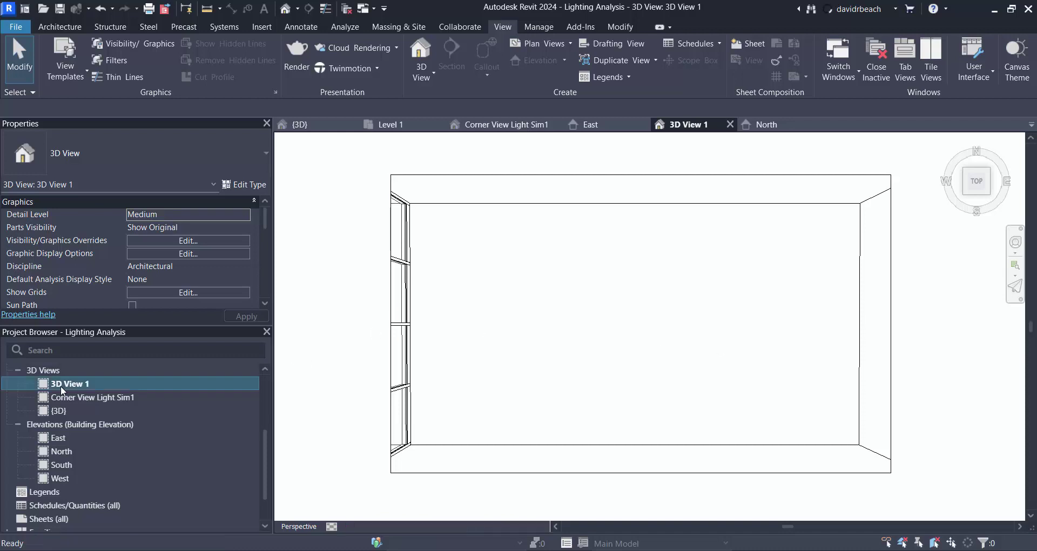
pyautogui.click(89, 268)
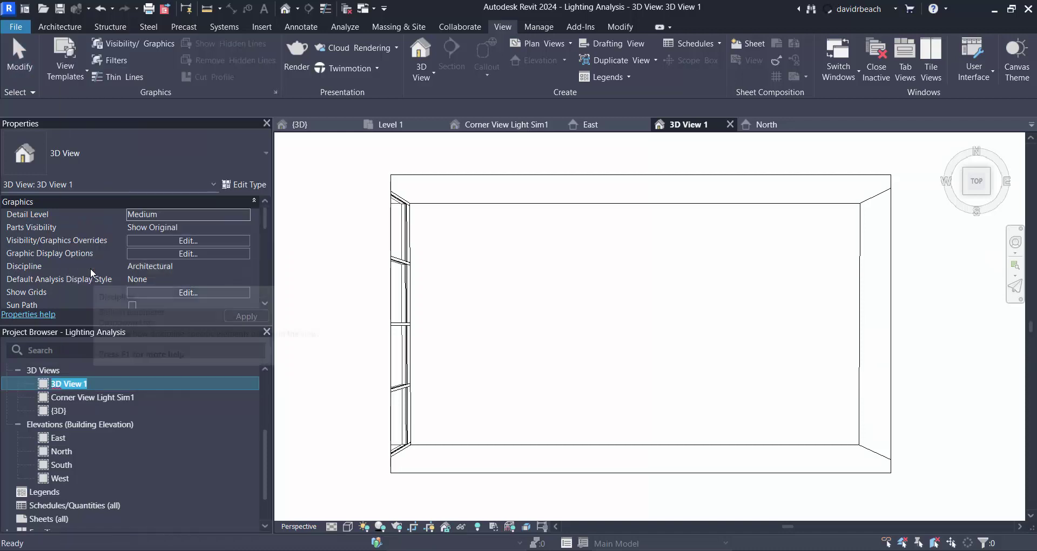
pyautogui.write('Plan ')
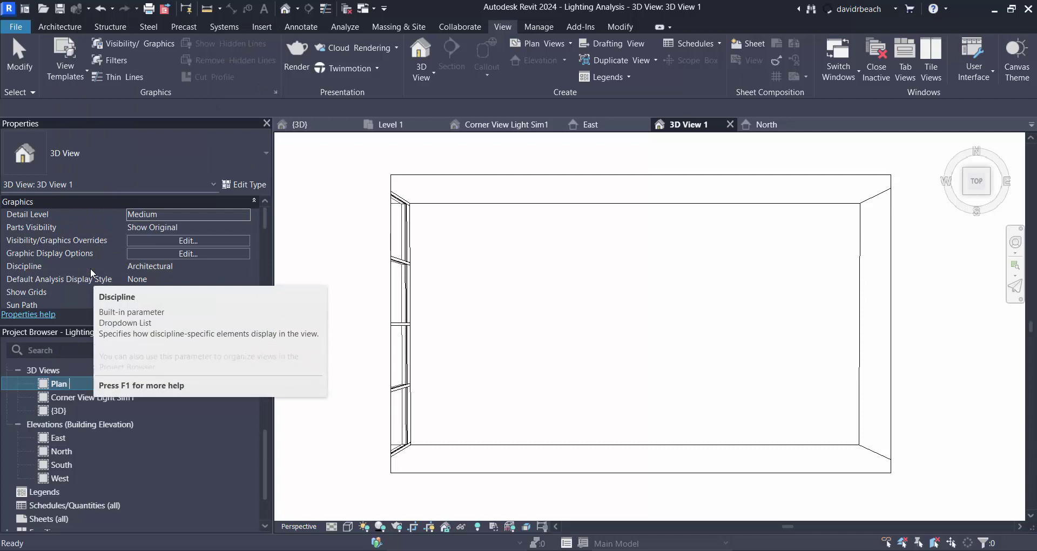
pyautogui.write('Light Sim')
pyautogui.press('Return')
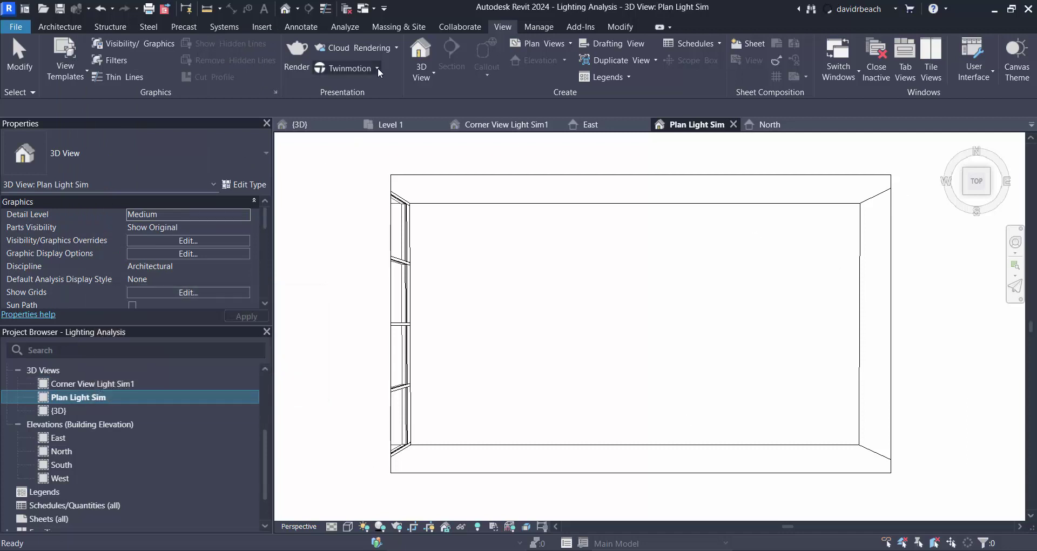
pyautogui.click(395, 48)
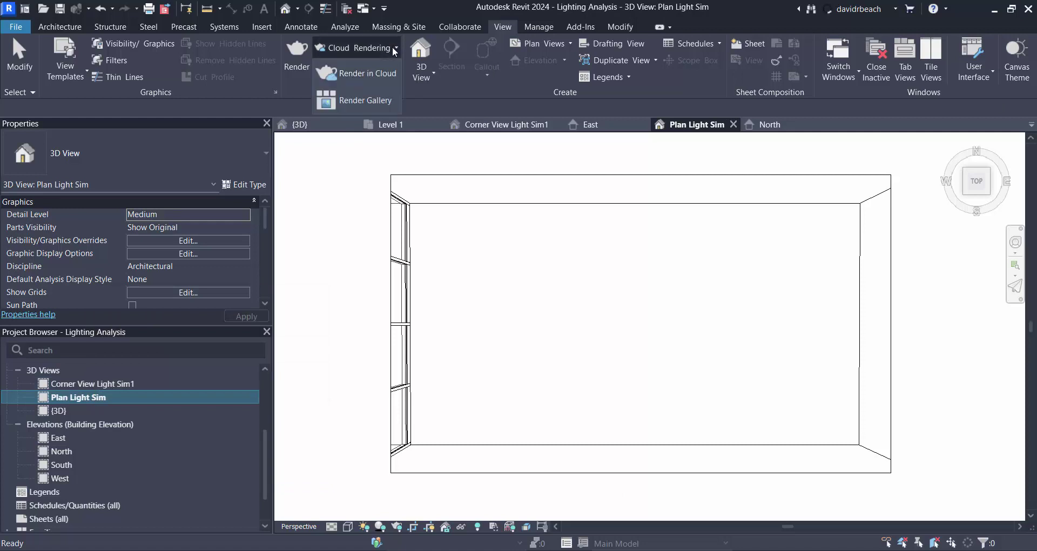
pyautogui.click(347, 74)
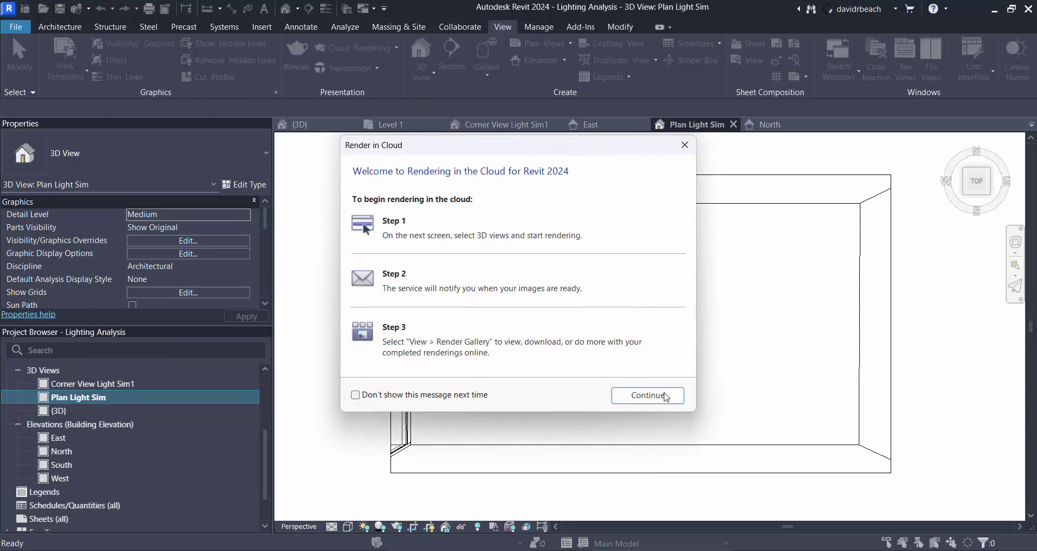
pyautogui.click(659, 395)
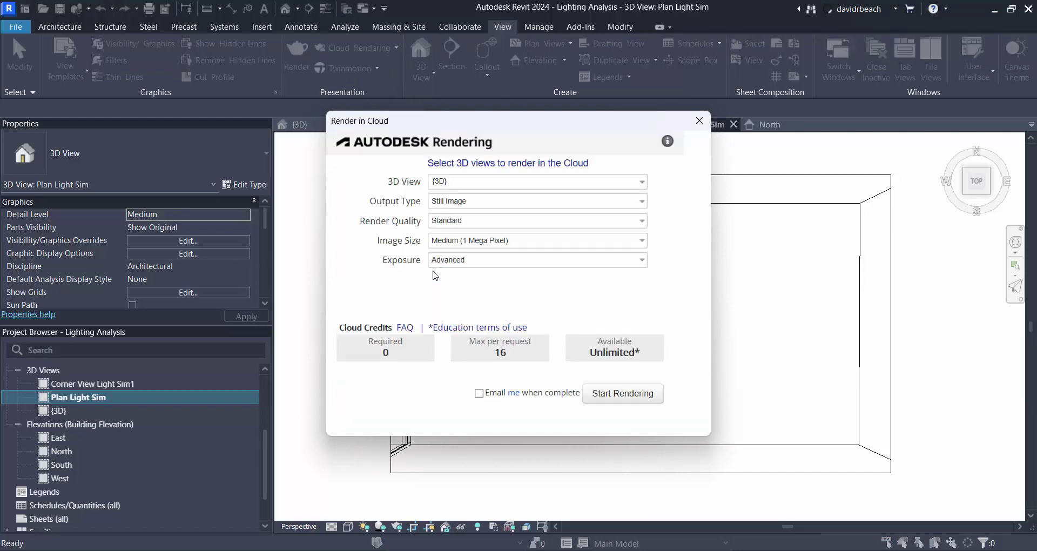
pyautogui.click(486, 204)
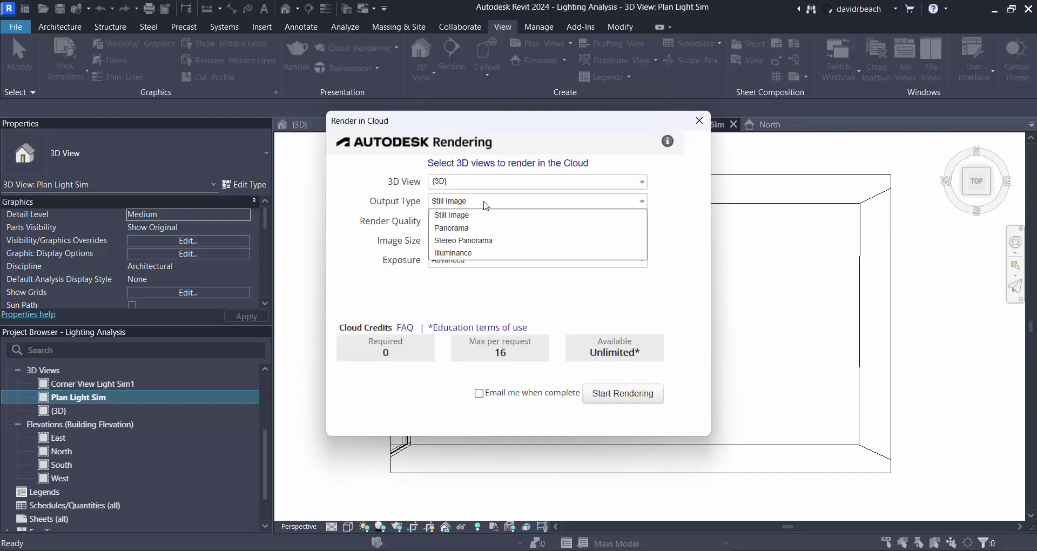
pyautogui.click(471, 253)
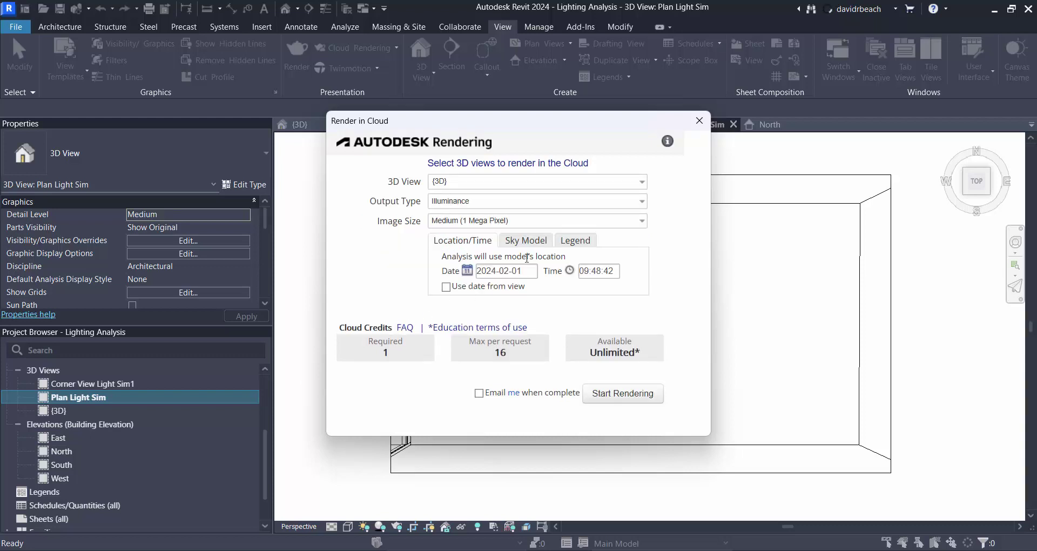
pyautogui.click(526, 241)
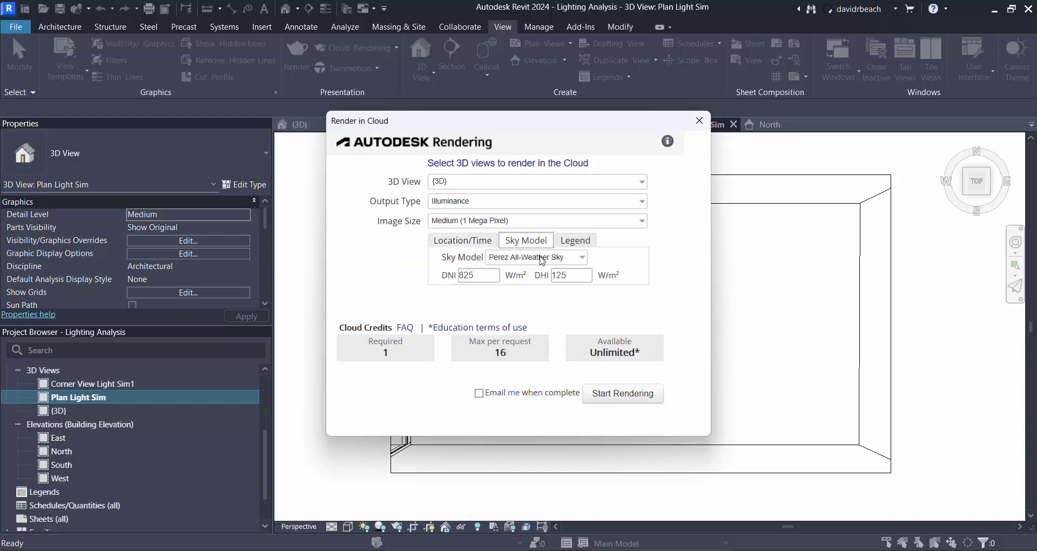
pyautogui.click(541, 259)
pyautogui.click(534, 309)
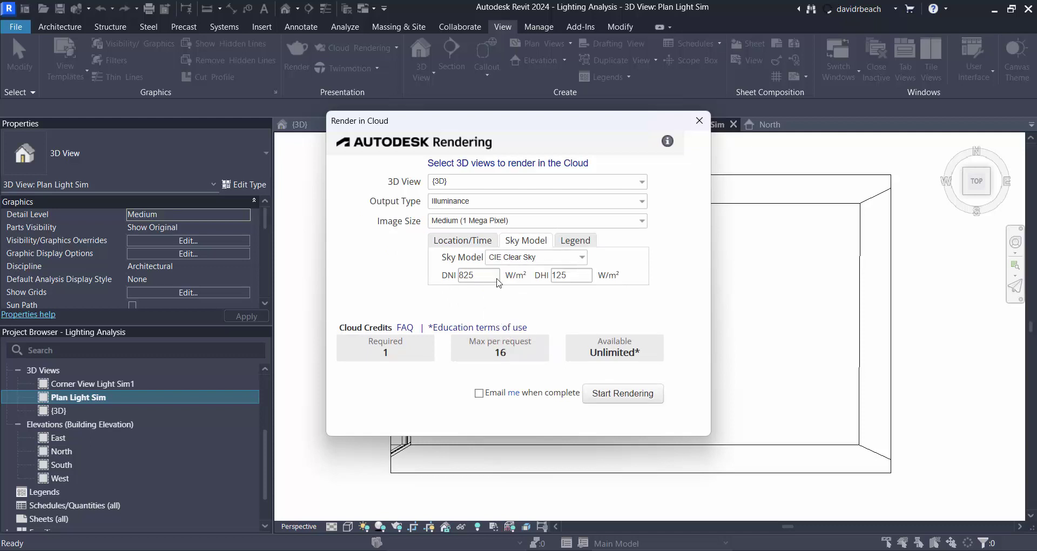
pyautogui.click(467, 241)
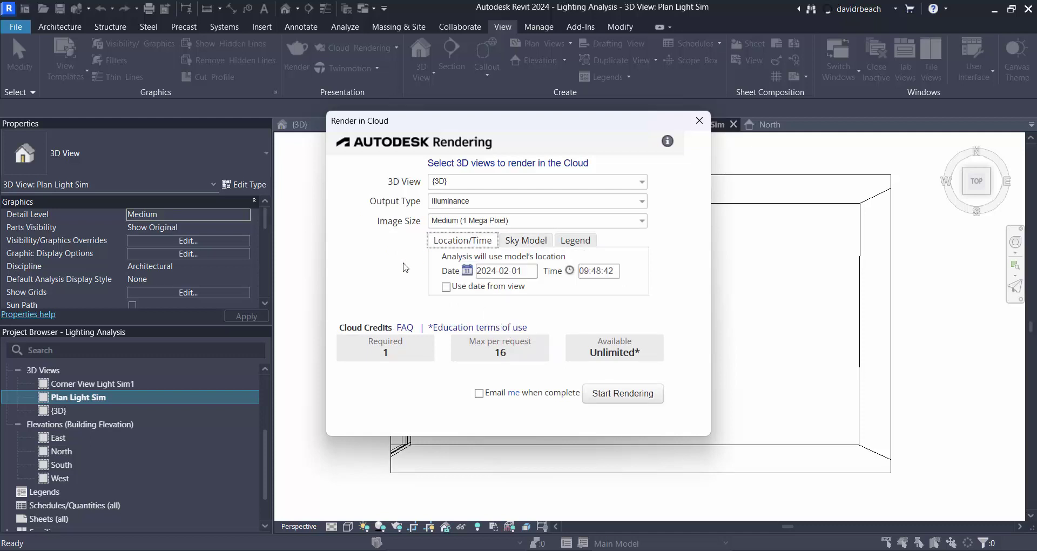
pyautogui.click(446, 286)
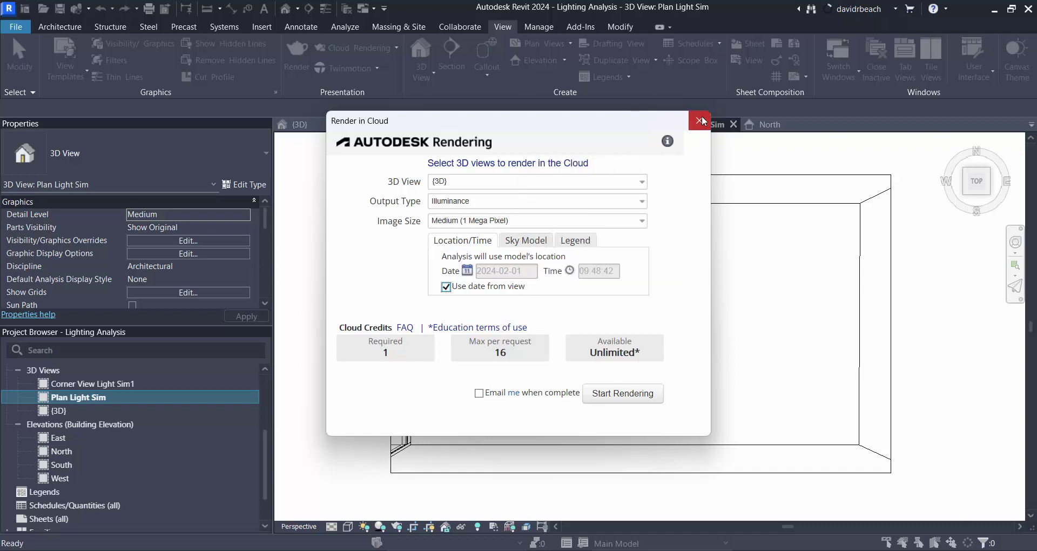
pyautogui.click(699, 120)
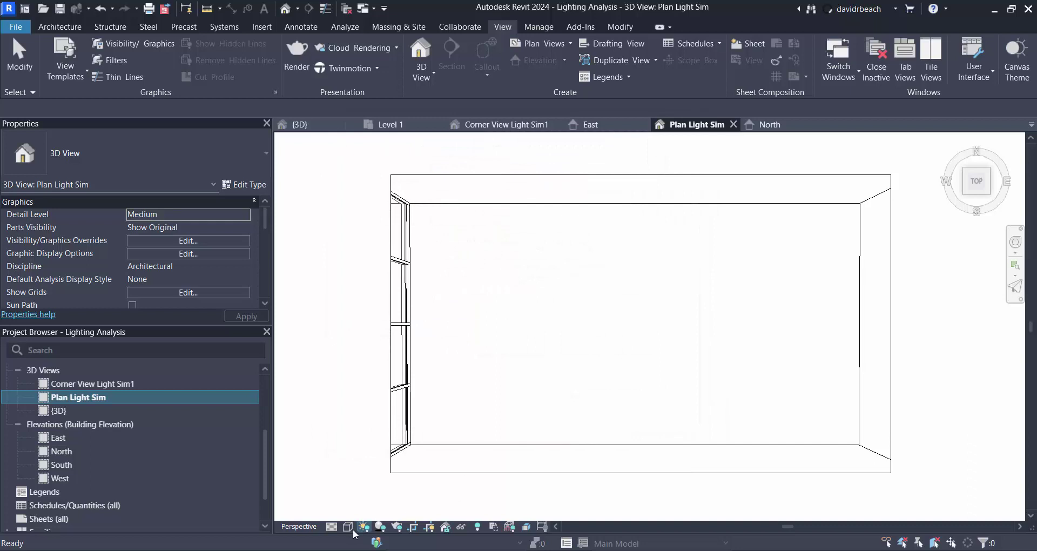
# Turn on shadows in the Plan Light Sim view
pyautogui.click(381, 527)
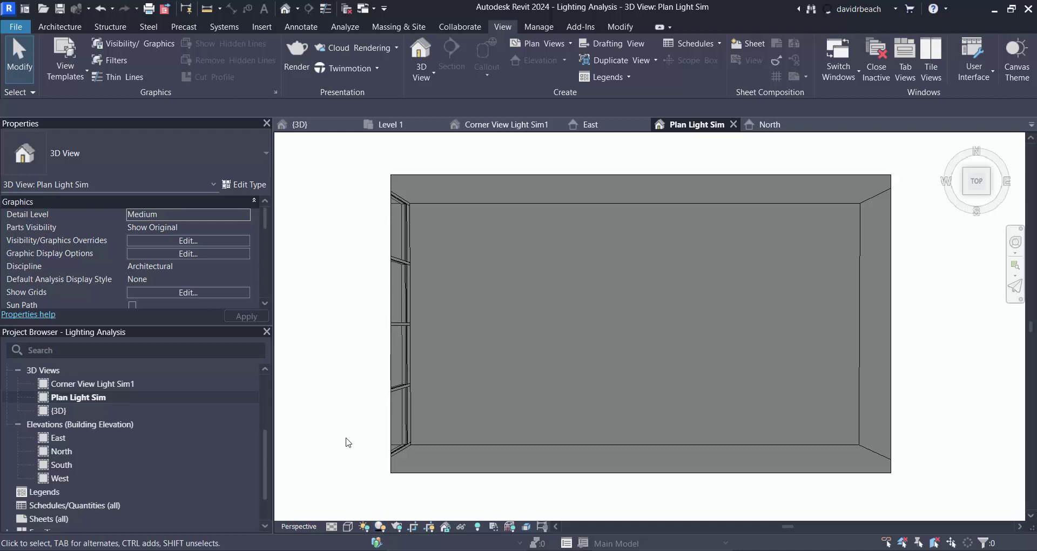
pyautogui.click(348, 526)
pyautogui.click(380, 428)
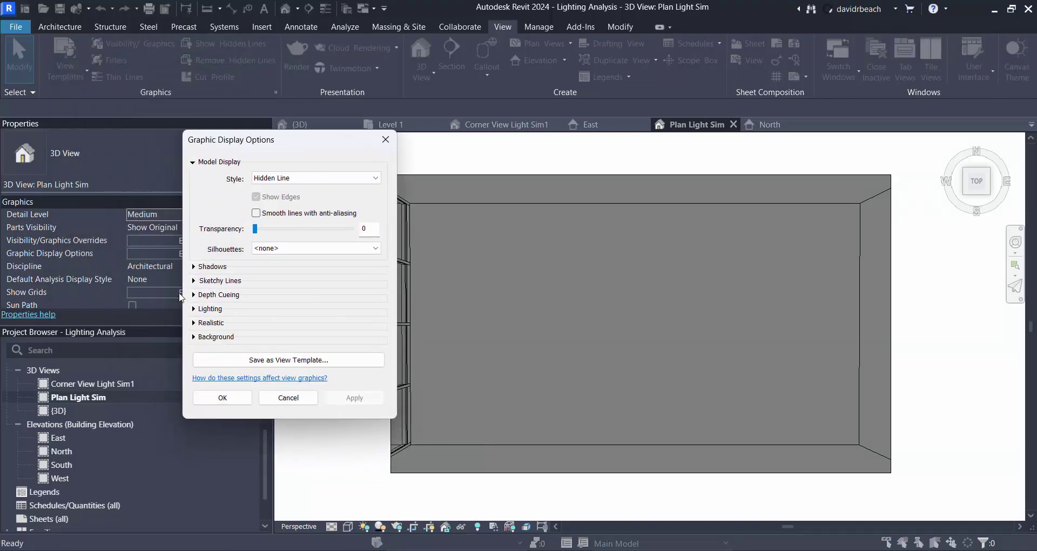
# Set a Still sun at 5:49 PM on 6/16/2024 in the lighting settings, then apply and confirm
pyautogui.click(194, 267)
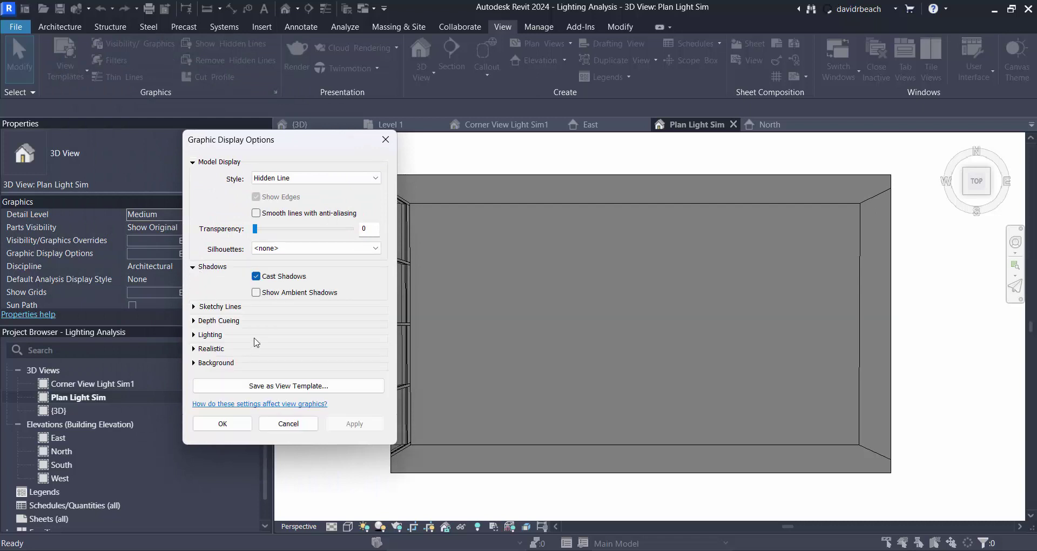
pyautogui.click(195, 334)
pyautogui.click(321, 373)
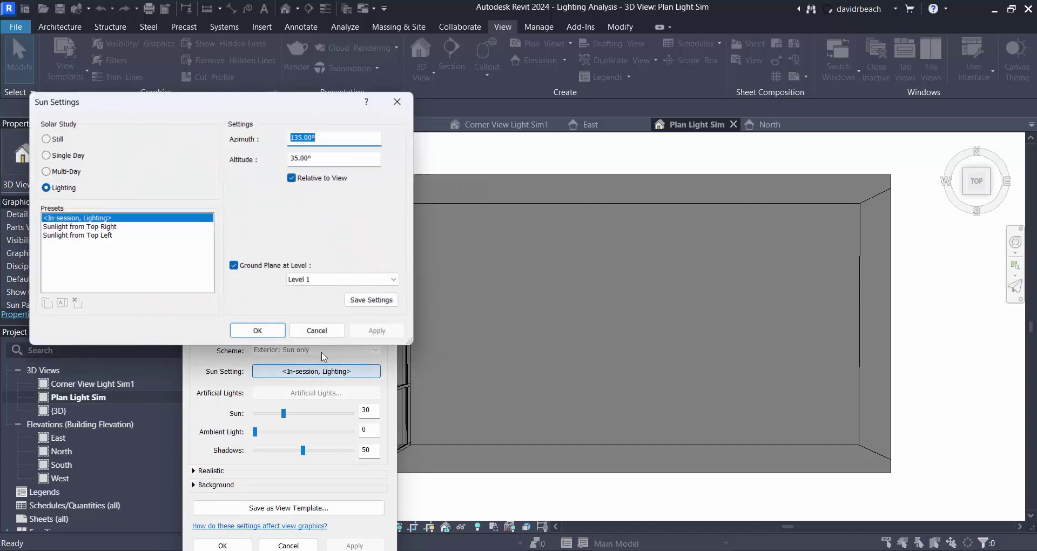
pyautogui.click(47, 139)
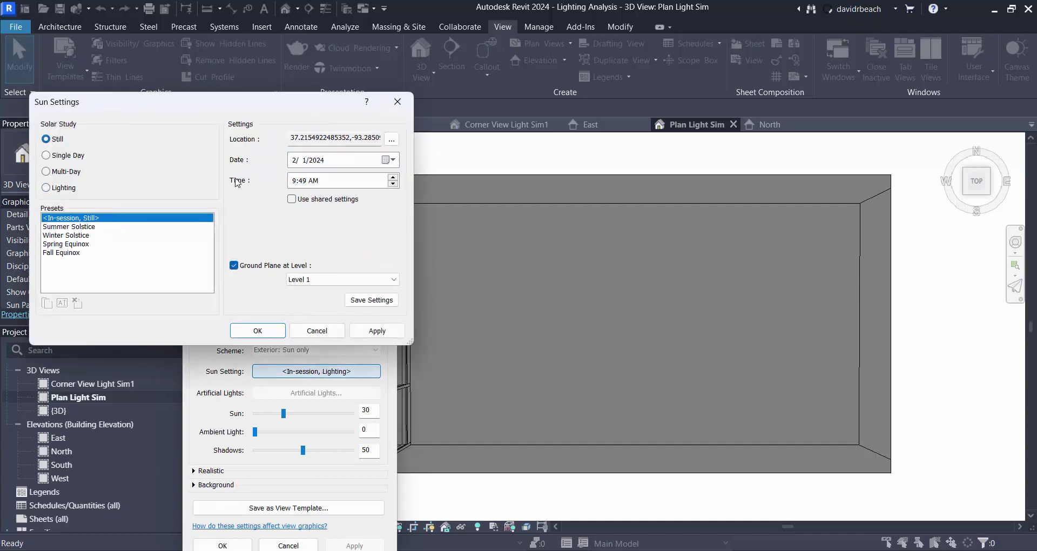
pyautogui.click(393, 178)
pyautogui.click(393, 177)
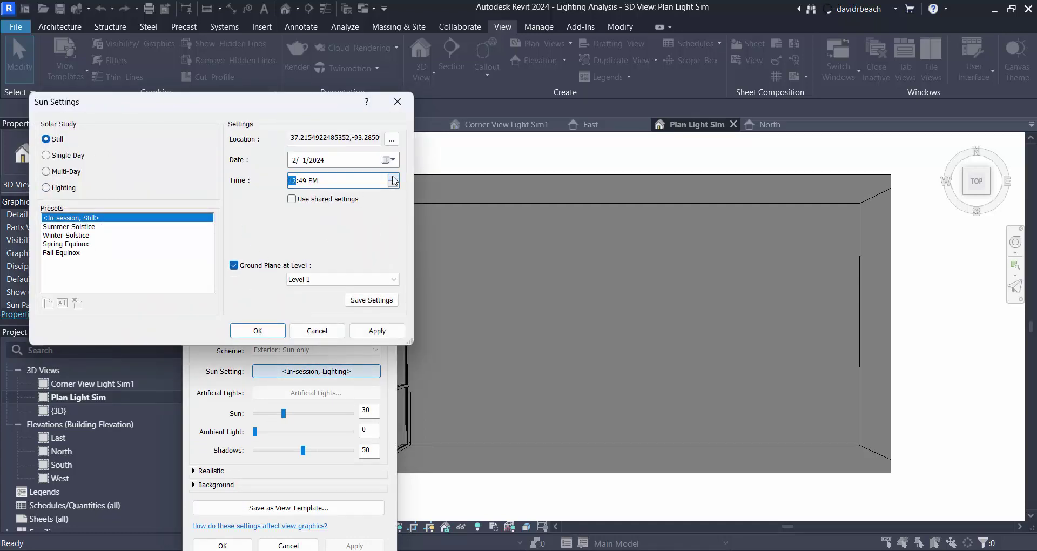
pyautogui.click(393, 177)
pyautogui.click(390, 160)
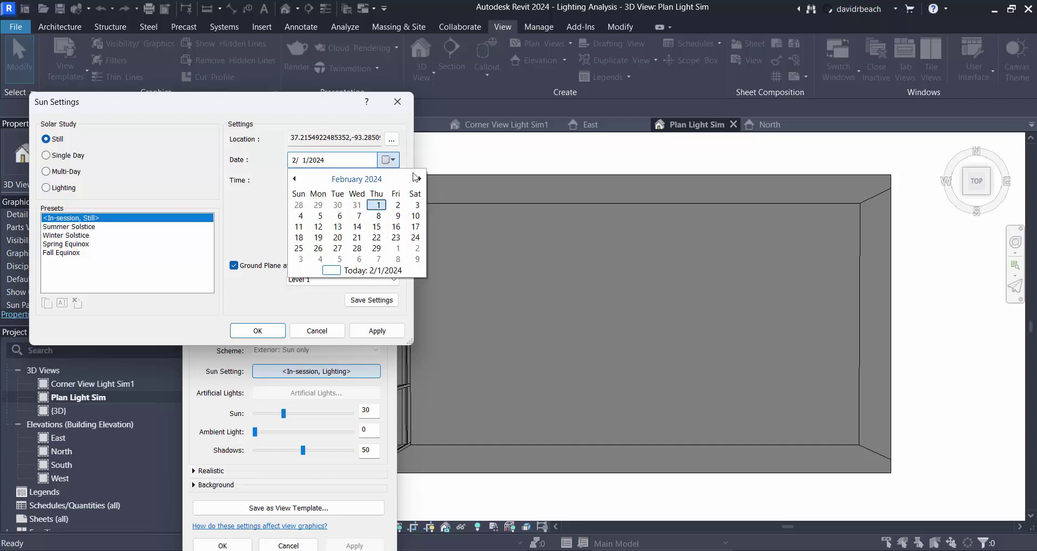
pyautogui.click(419, 179)
pyautogui.click(420, 178)
pyautogui.click(420, 179)
pyautogui.click(419, 179)
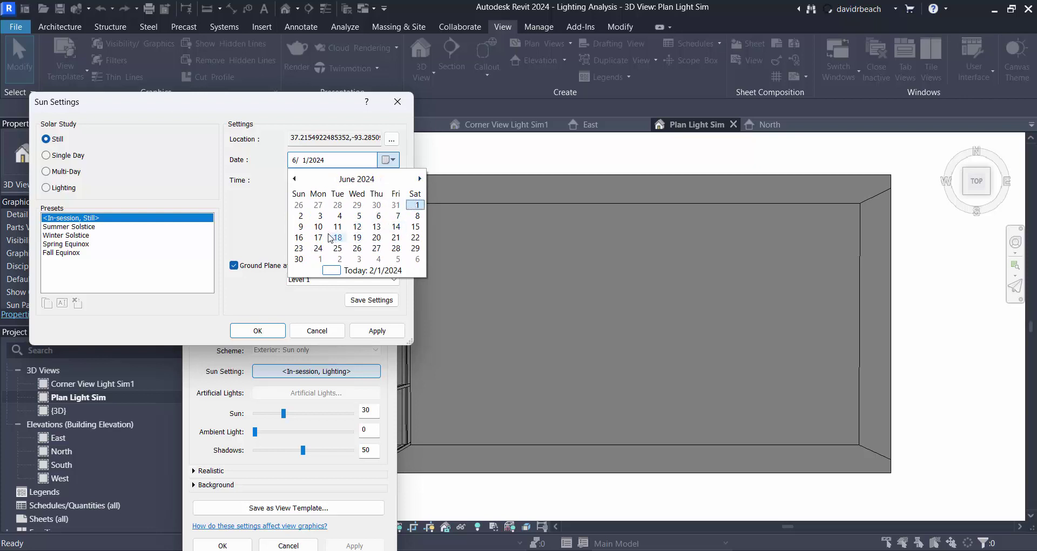
pyautogui.click(300, 238)
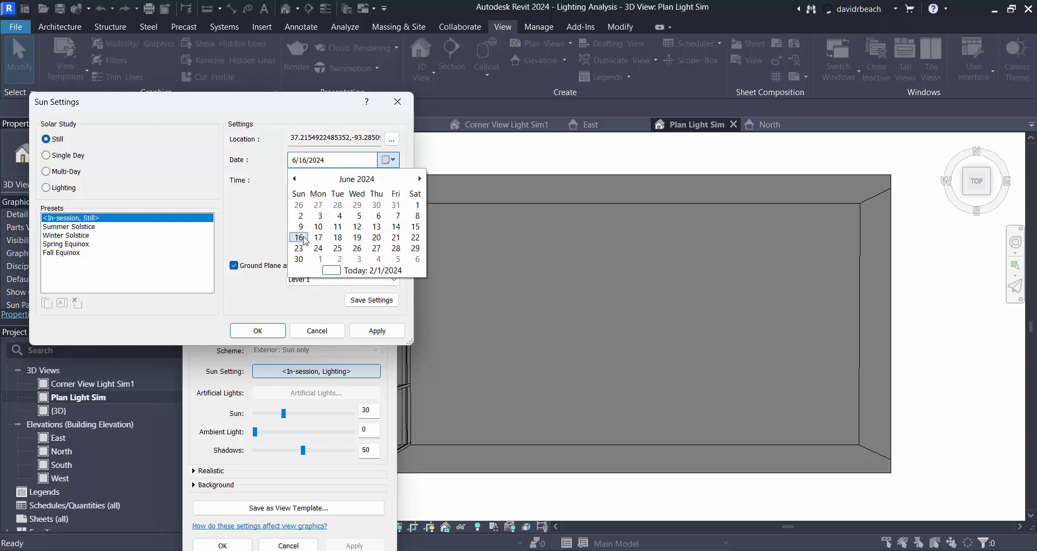
pyautogui.click(379, 331)
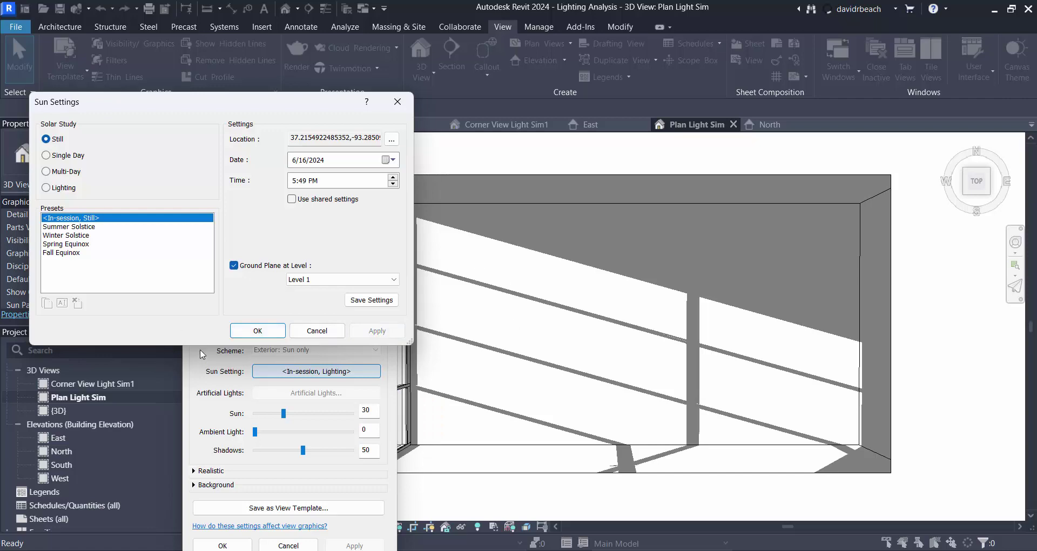
pyautogui.click(258, 330)
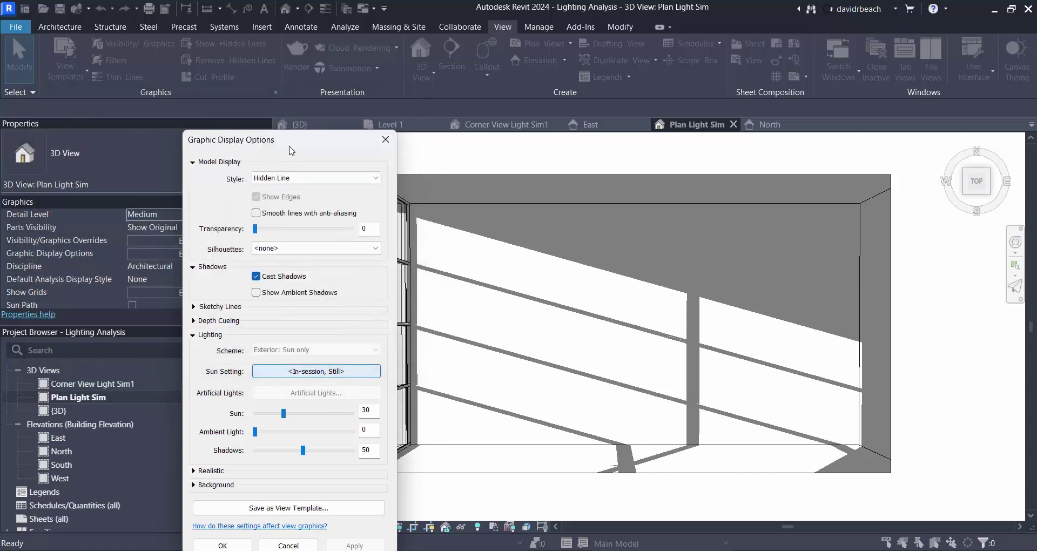
# Close the display settings and start a new cloud render with Illuminance output
pyautogui.click(222, 545)
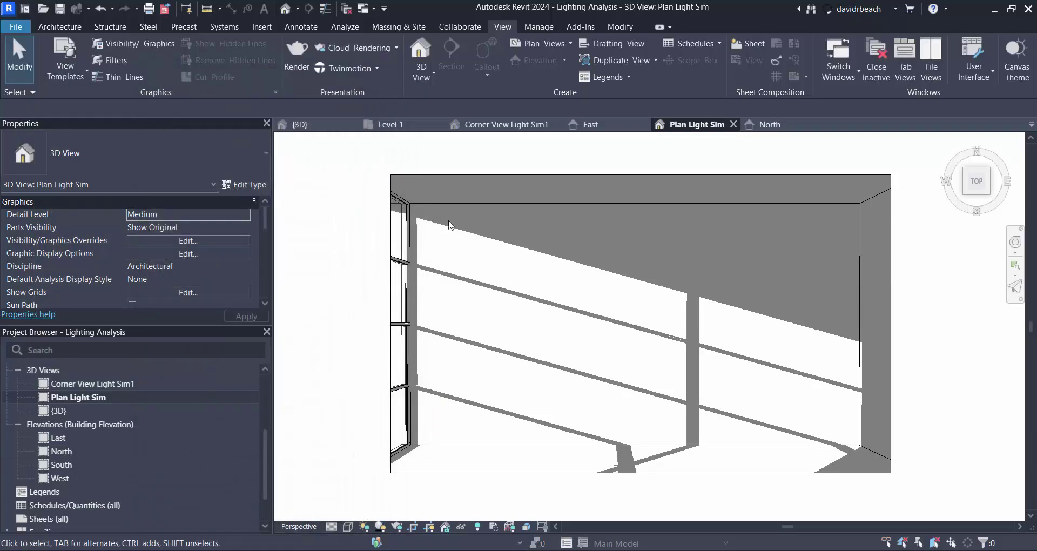
pyautogui.click(369, 48)
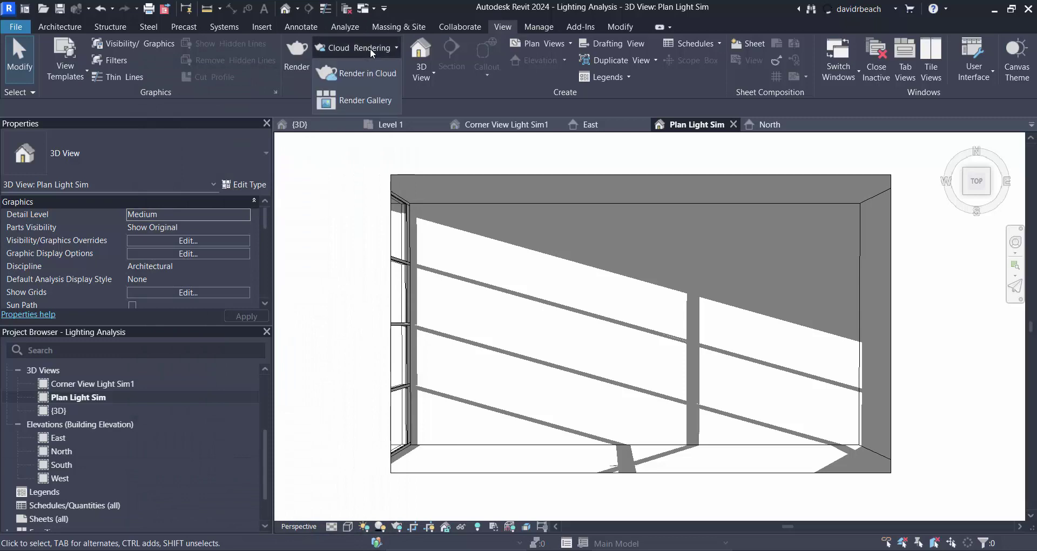
pyautogui.click(360, 75)
pyautogui.click(644, 393)
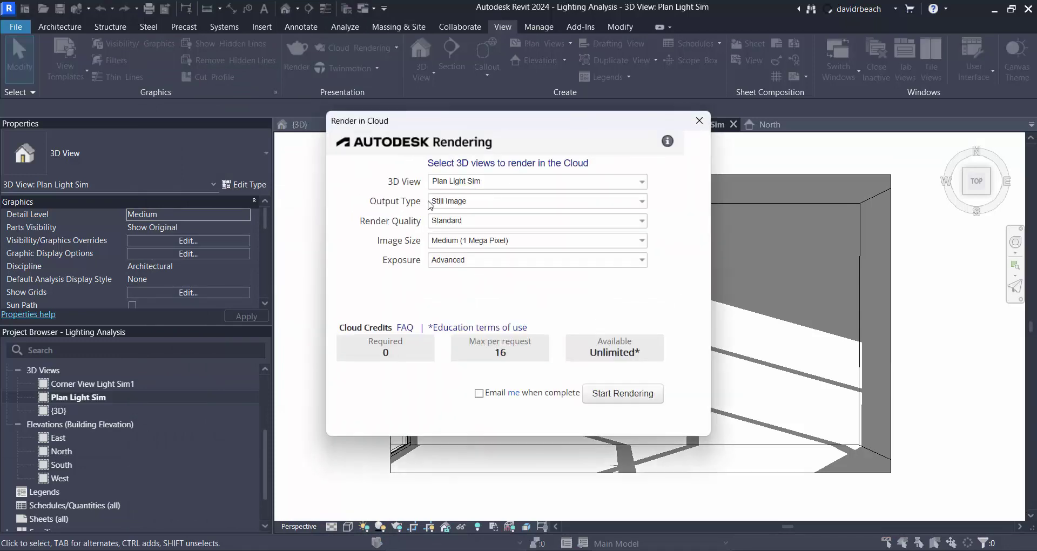
pyautogui.click(449, 202)
pyautogui.click(447, 254)
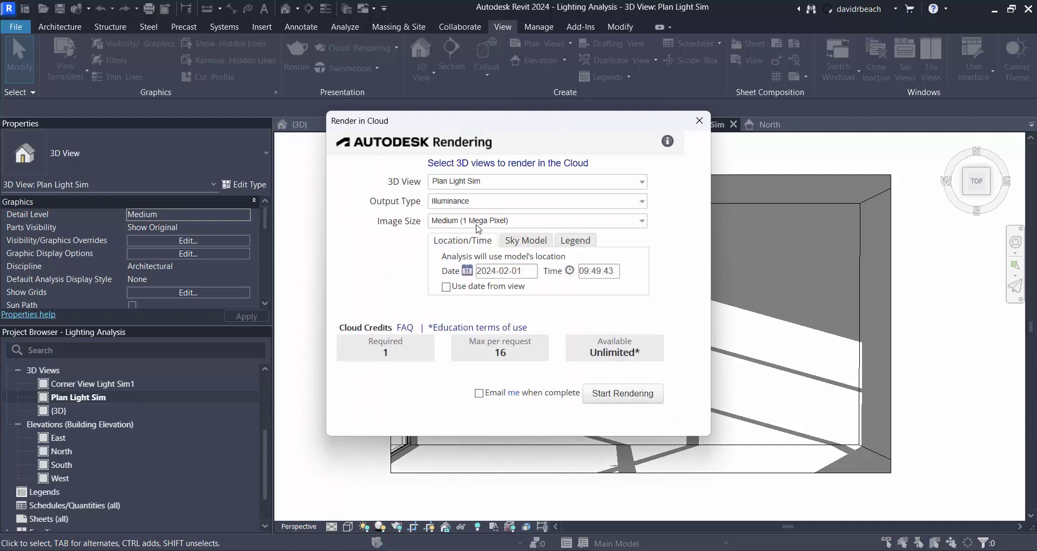
# Use the view's date, CIE Clear Sky and an automatic legend, then start rendering Plan Light Sim
pyautogui.click(446, 286)
pyautogui.click(522, 241)
pyautogui.click(529, 257)
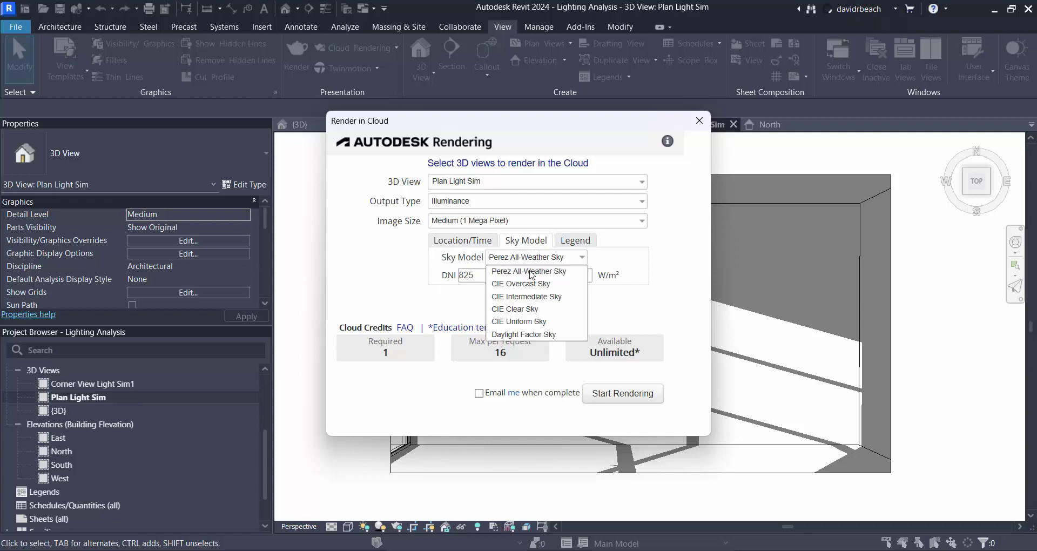
pyautogui.click(552, 312)
pyautogui.click(576, 241)
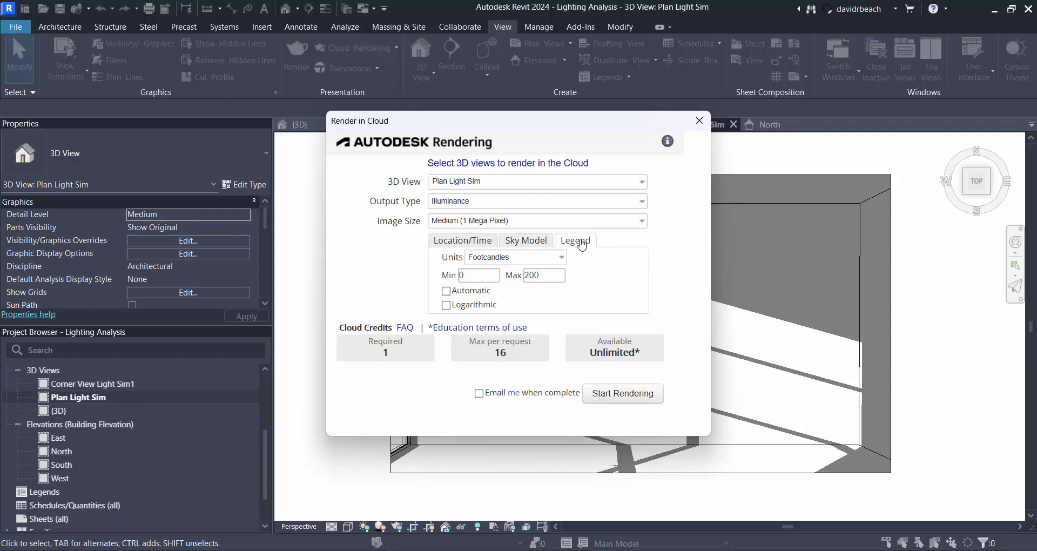
pyautogui.click(446, 292)
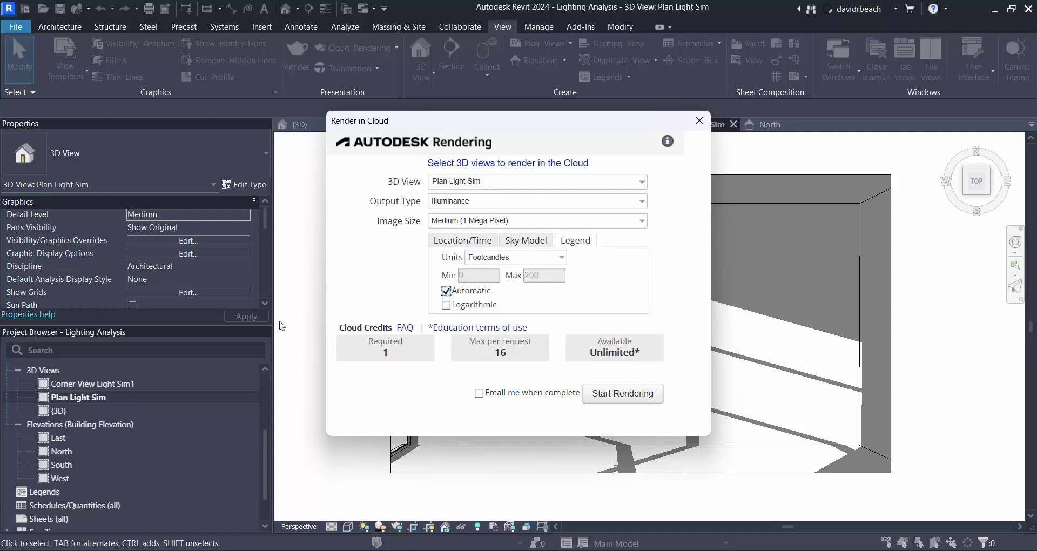
pyautogui.click(623, 393)
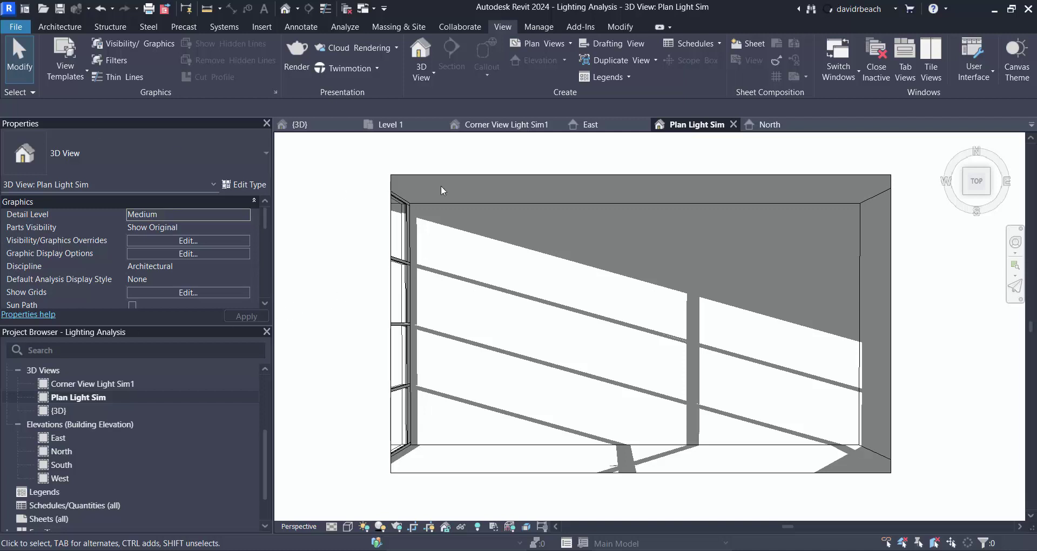
# In the browser, open Lighting Analysis.rvt and its three-render Plan Perspective Light Sim stack
pyautogui.hotkey('alt', 'Tab')
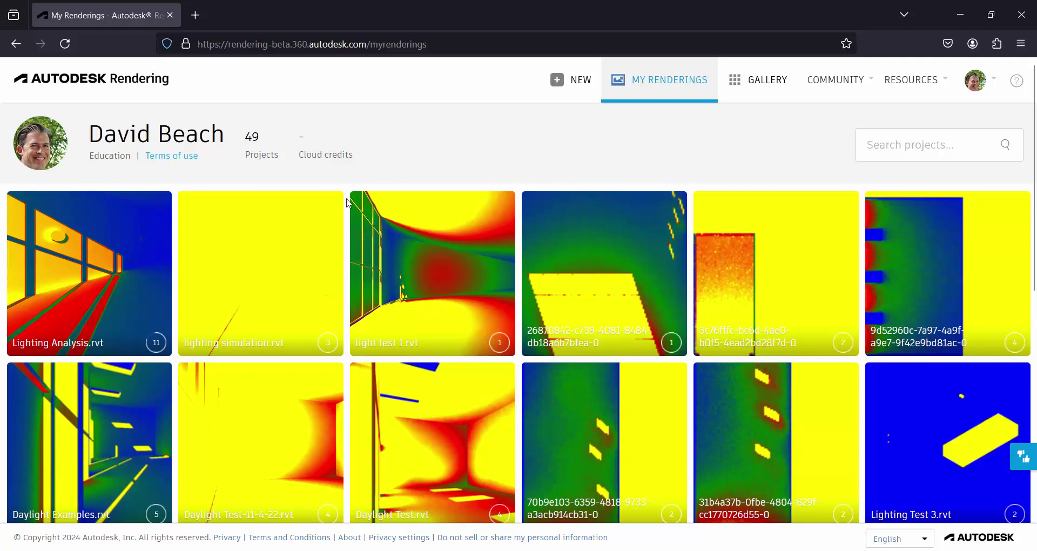
pyautogui.moveTo(295, 199)
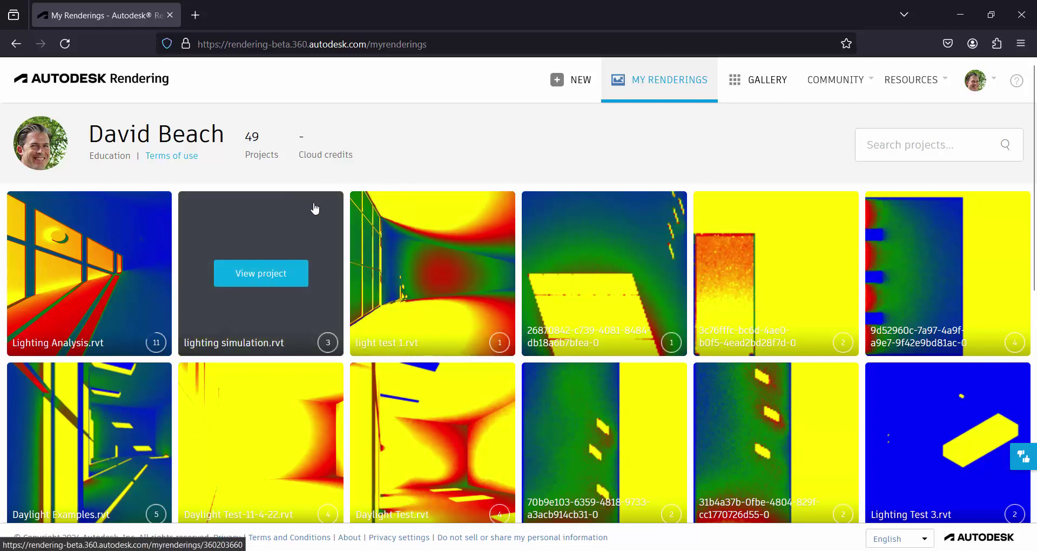
pyautogui.moveTo(852, 281)
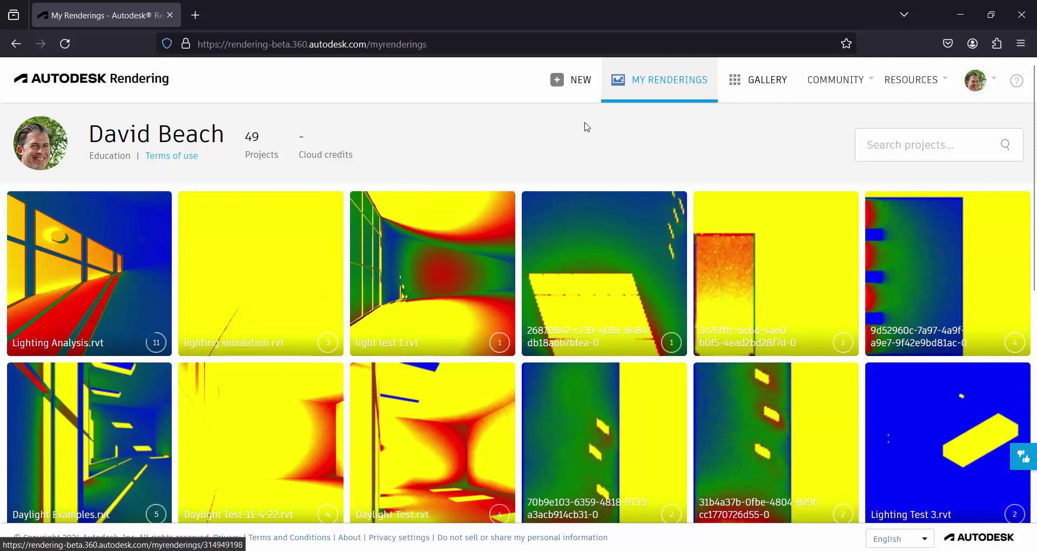
pyautogui.moveTo(590, 243)
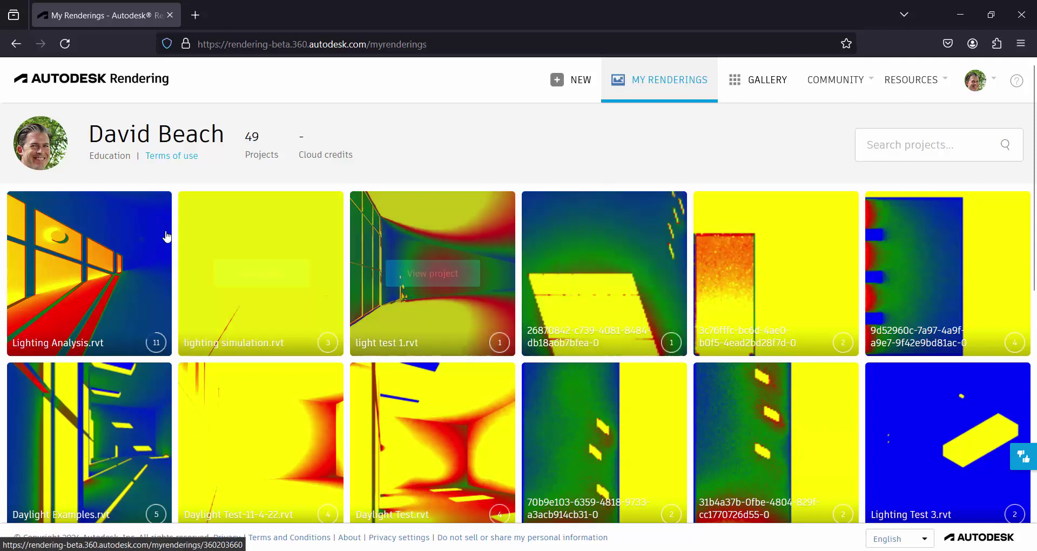
pyautogui.moveTo(100, 306)
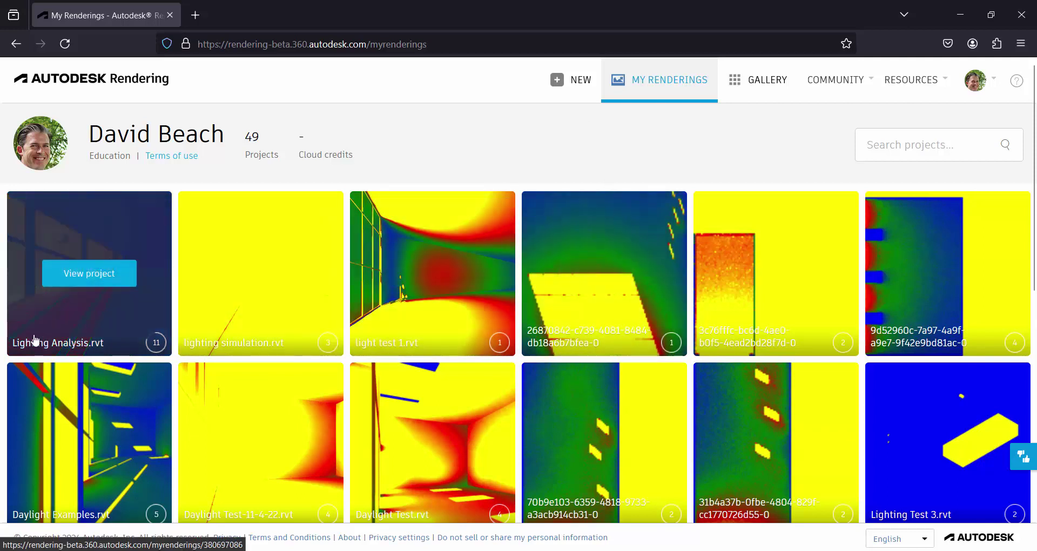
pyautogui.click(94, 308)
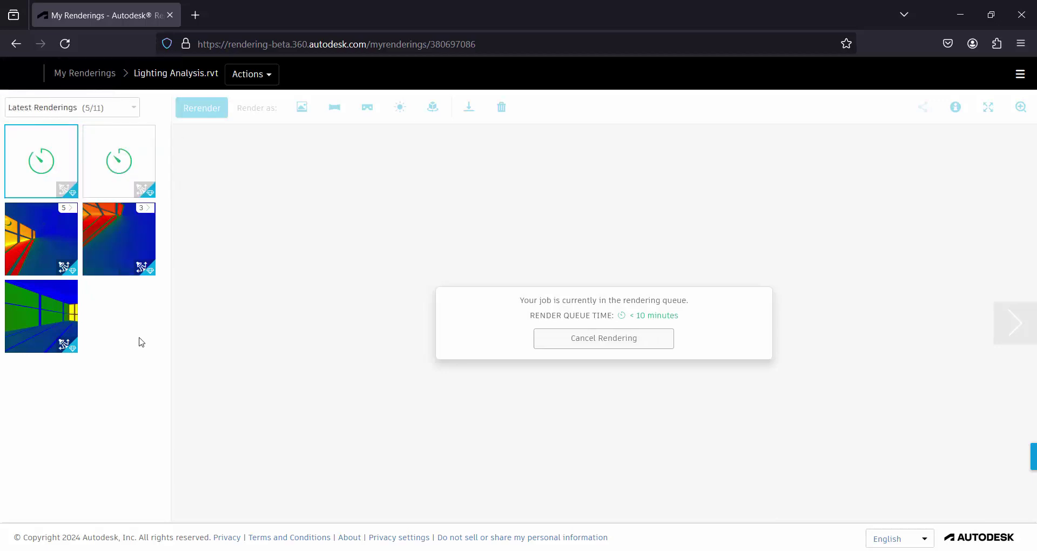
pyautogui.click(149, 215)
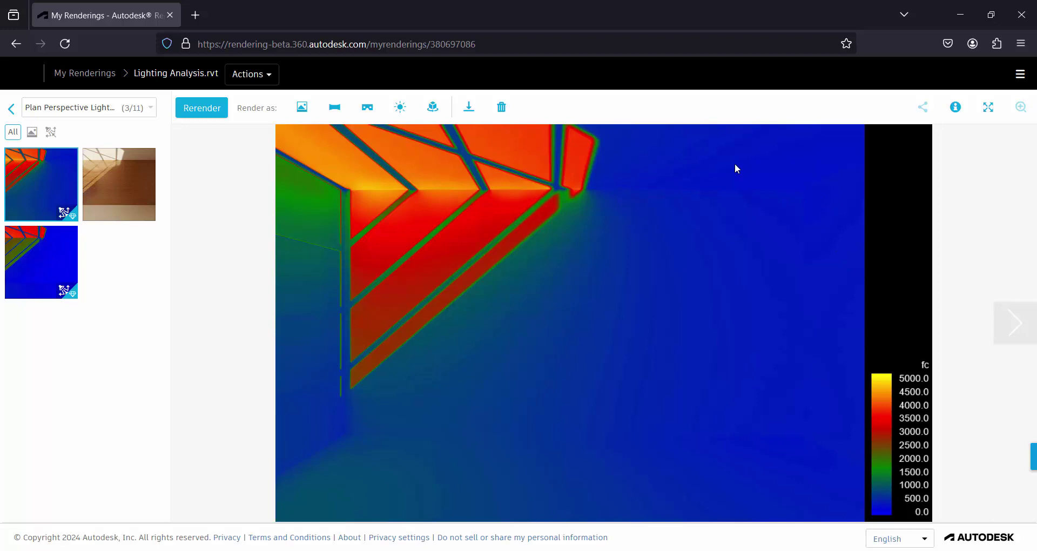
# Compare the photo-realistic, brighter and darker plan perspective renders, then return to Latest Renderings
pyautogui.click(132, 185)
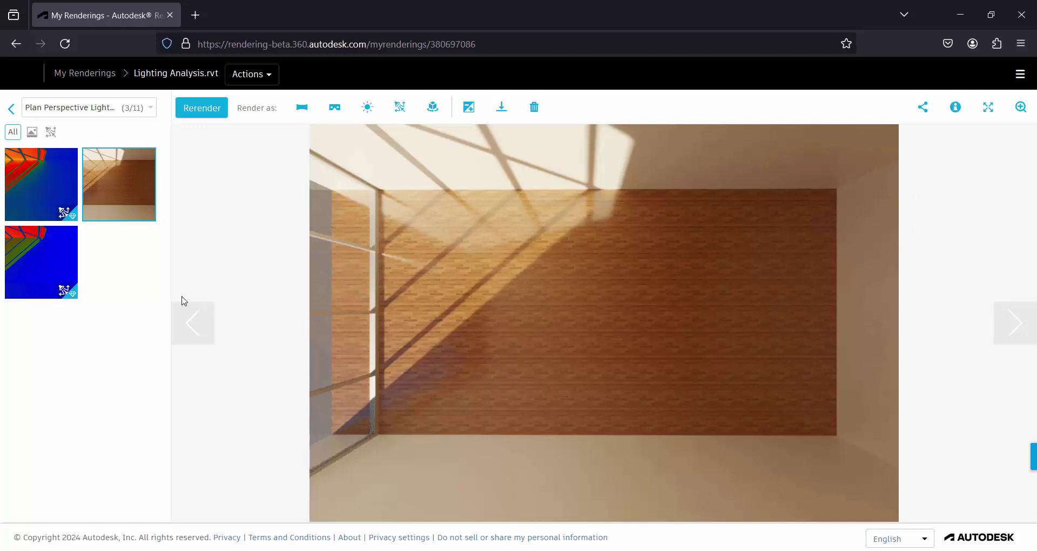
pyautogui.click(69, 252)
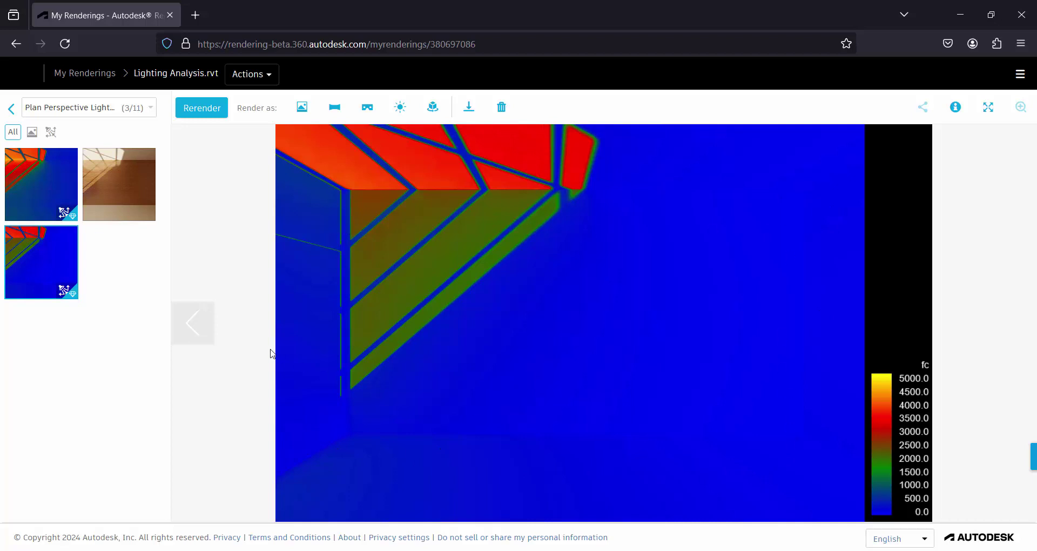
pyautogui.click(65, 171)
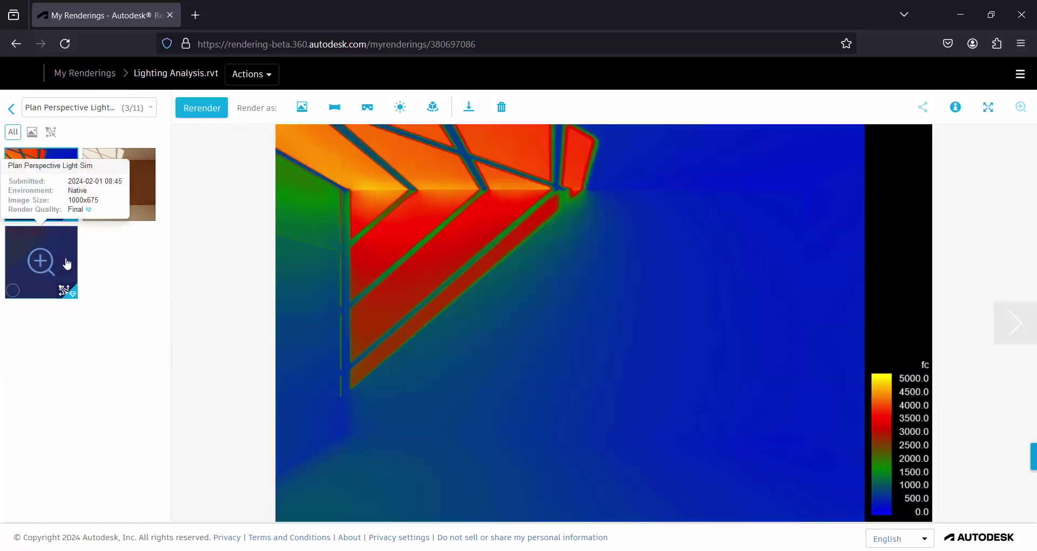
pyautogui.click(67, 263)
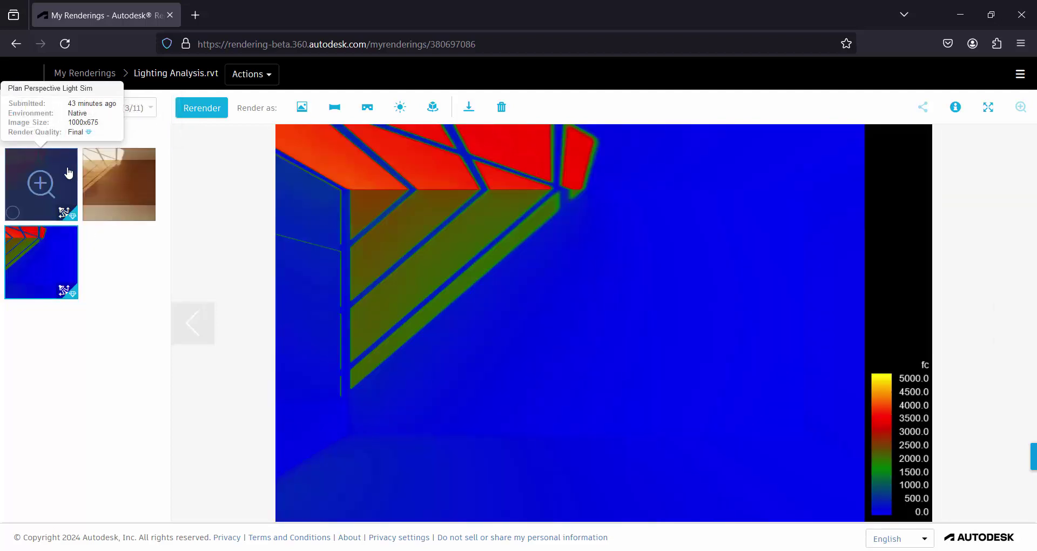
pyautogui.click(69, 173)
pyautogui.click(74, 262)
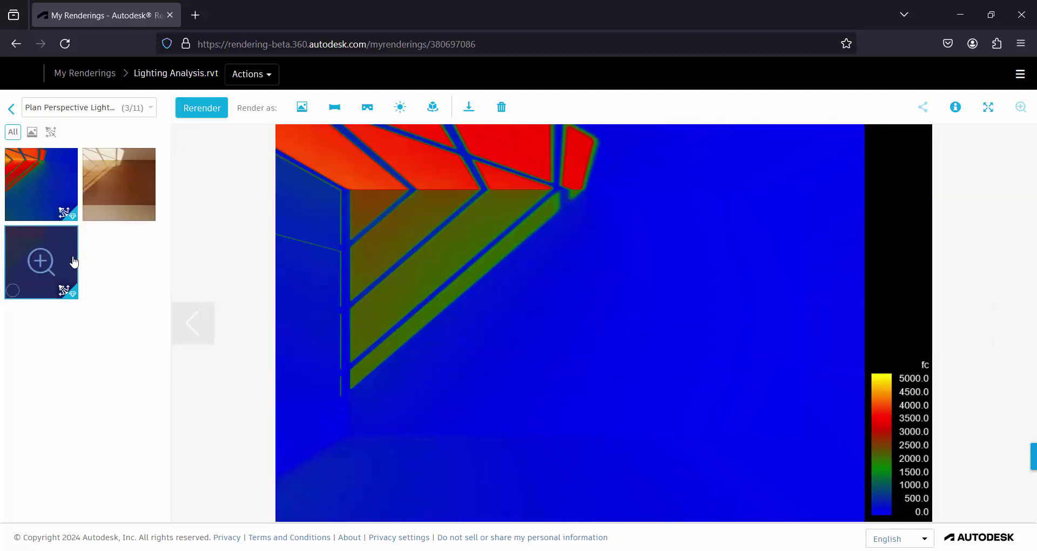
pyautogui.click(11, 108)
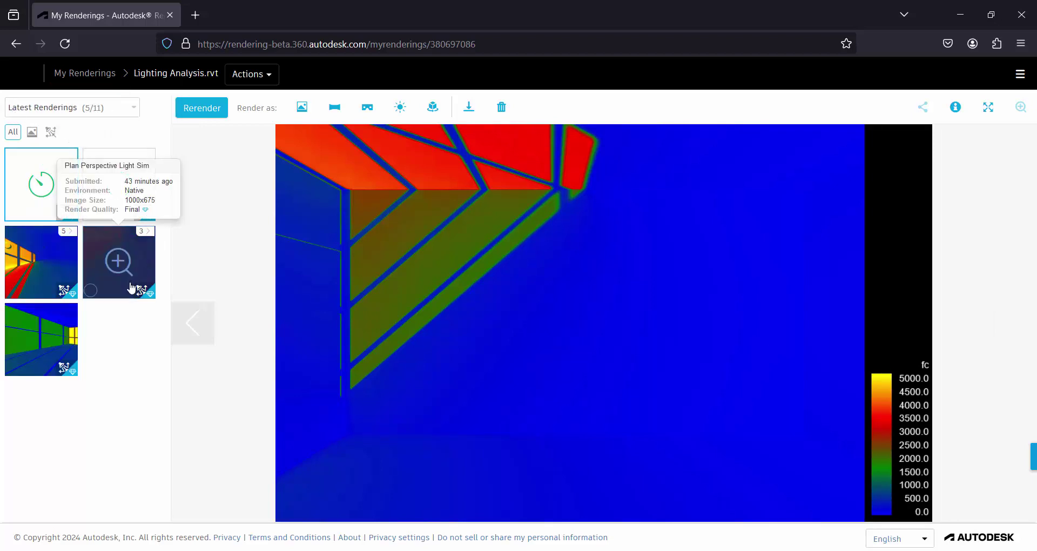
# Open the five-render Corner View Light Sim stack and review its maps, ending on the 41.4–4312.3 fc one
pyautogui.click(69, 234)
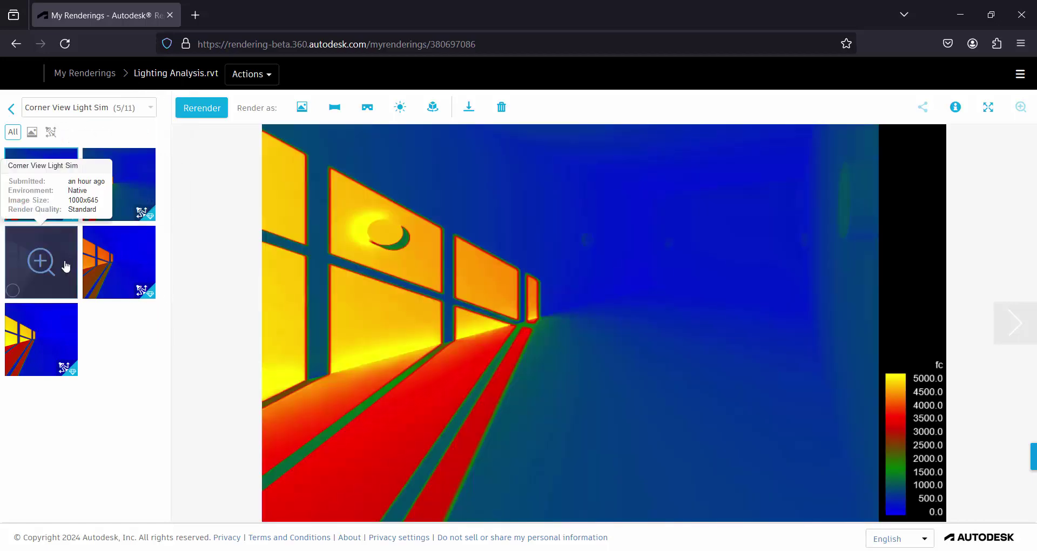
pyautogui.click(65, 264)
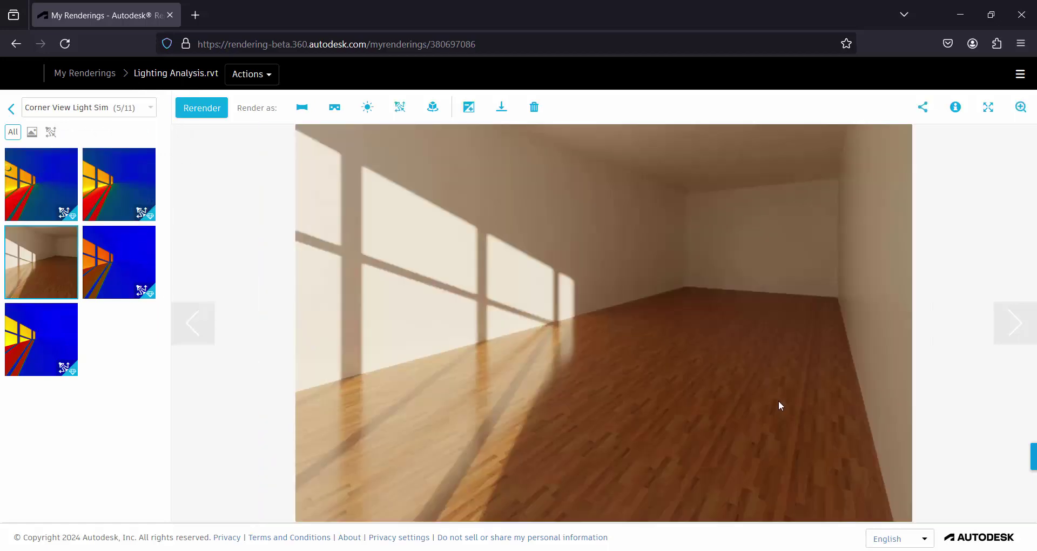
pyautogui.click(74, 196)
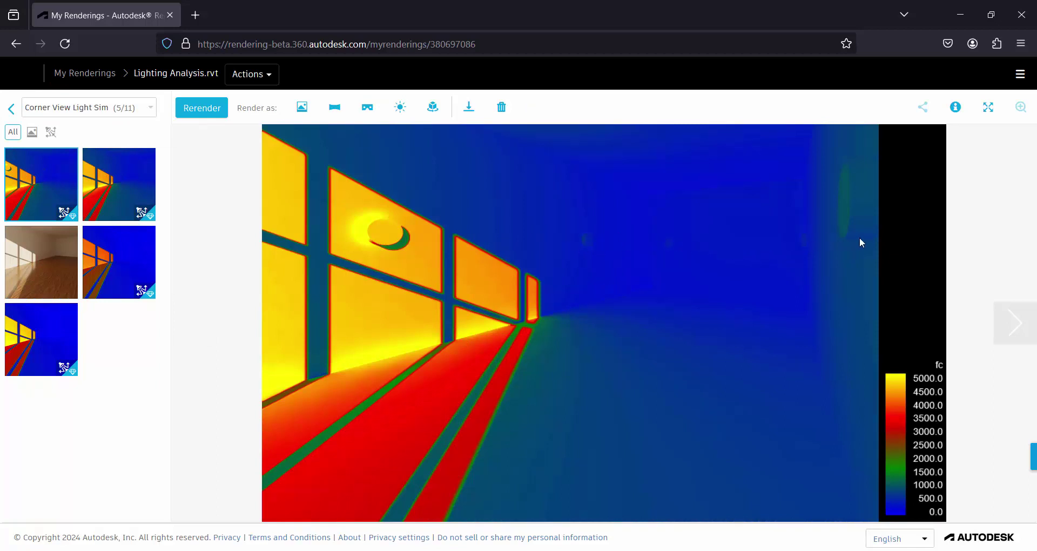
pyautogui.click(150, 176)
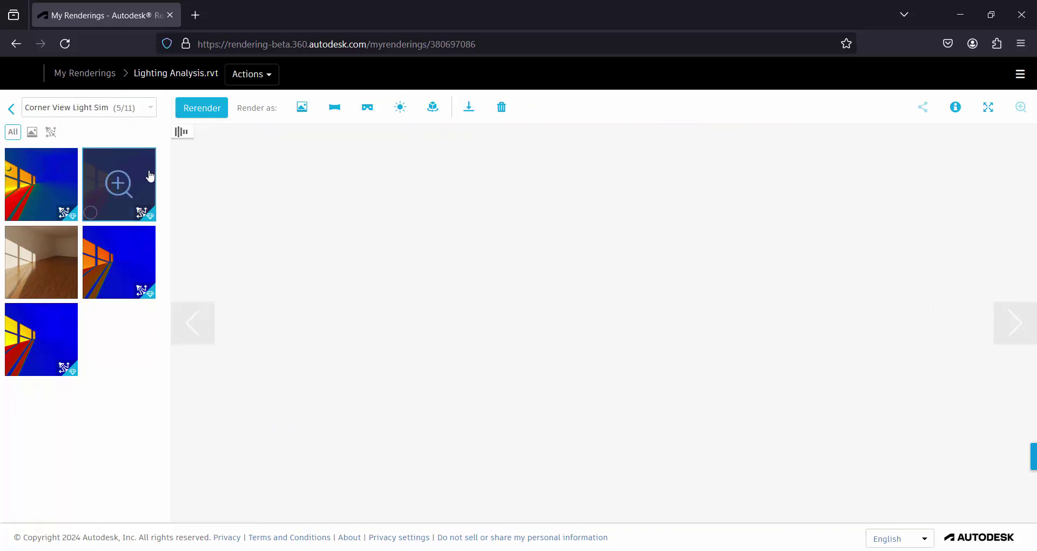
pyautogui.click(66, 337)
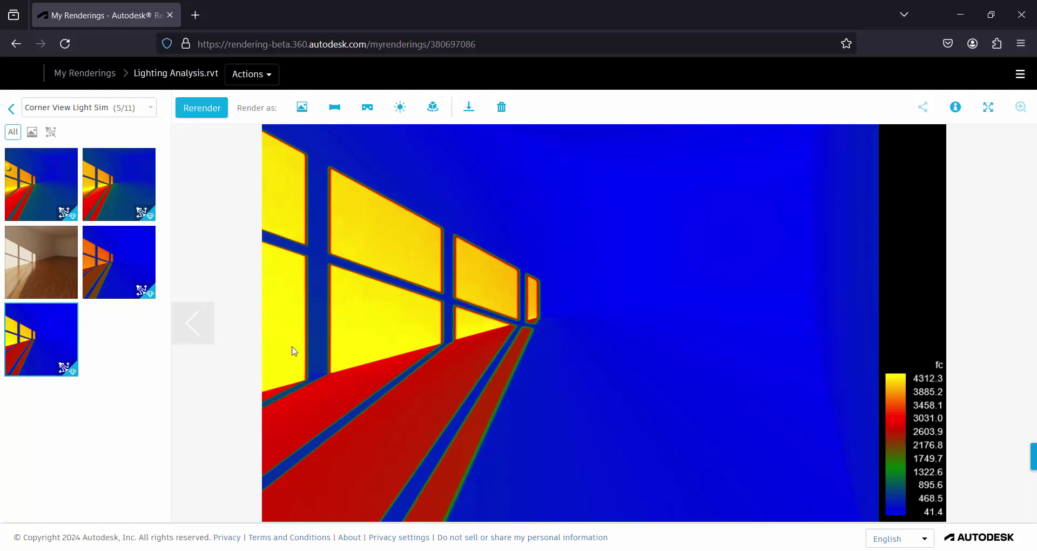
pyautogui.moveTo(142, 172)
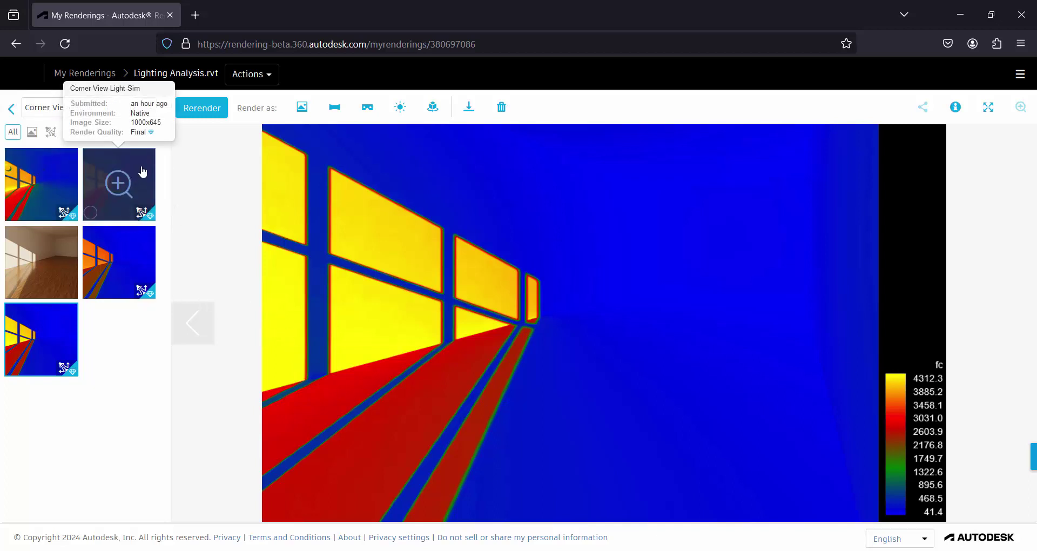
# View the orange-and-blue corner illuminance map, then the photo-realistic corner render
pyautogui.click(141, 244)
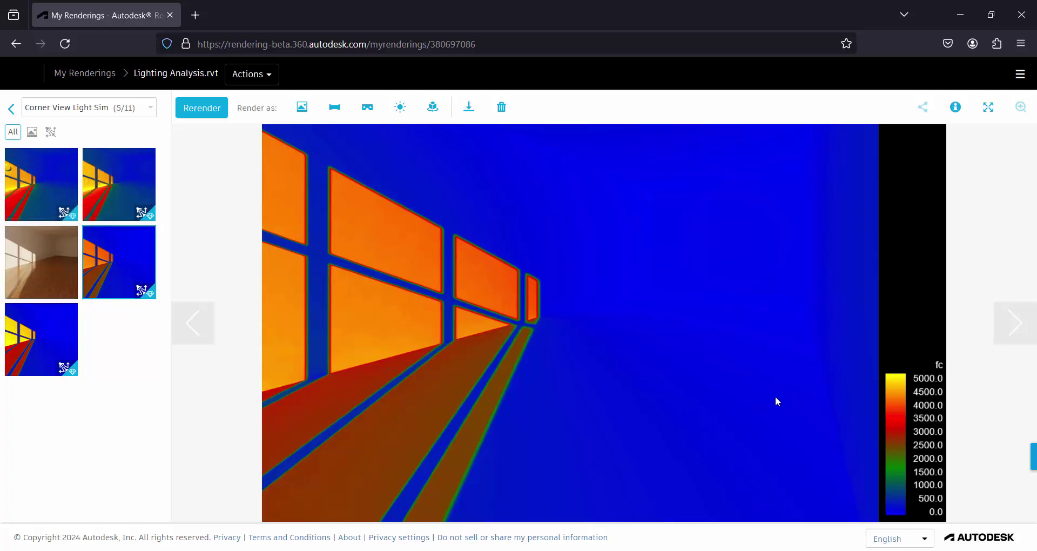
pyautogui.click(75, 292)
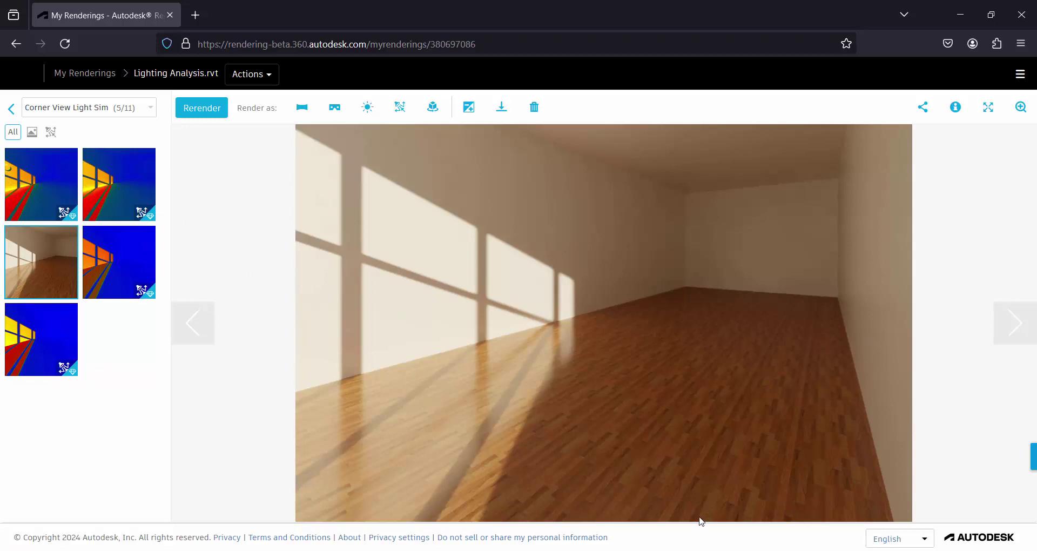
# Go back to Latest Renderings and check the pending Plan Light Sim and Corner View Light Sim1 renders
pyautogui.click(11, 111)
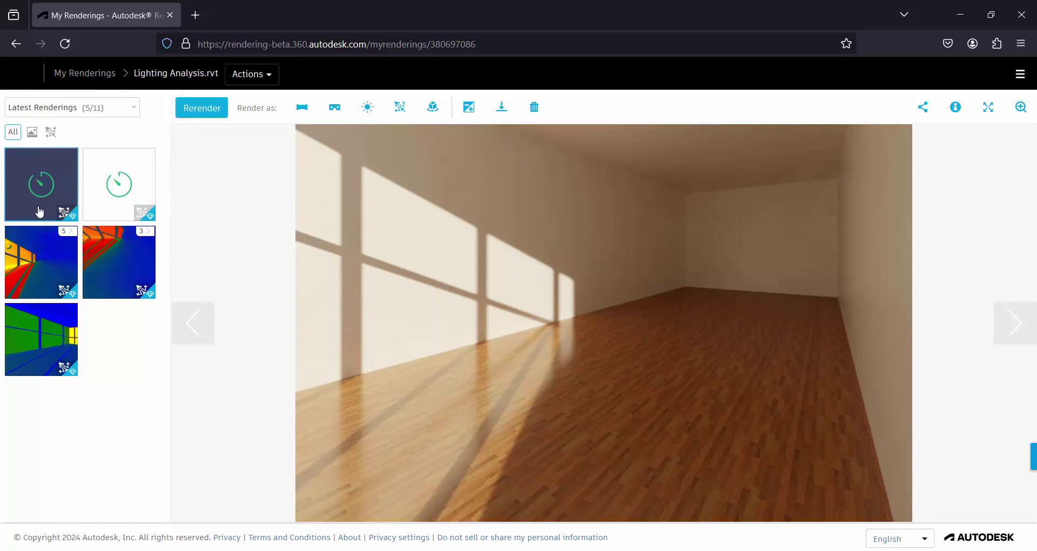
pyautogui.moveTo(40, 178)
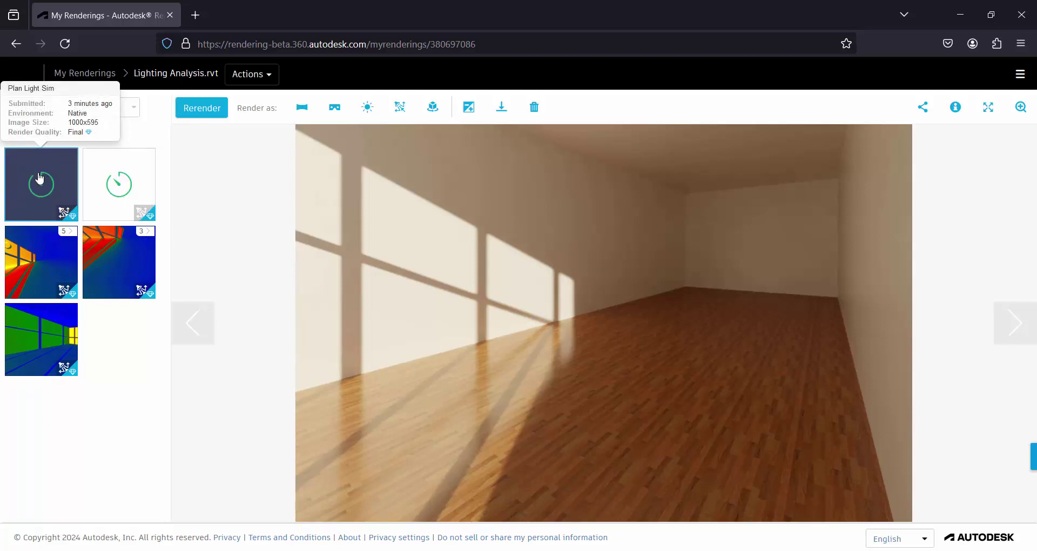
pyautogui.moveTo(143, 173)
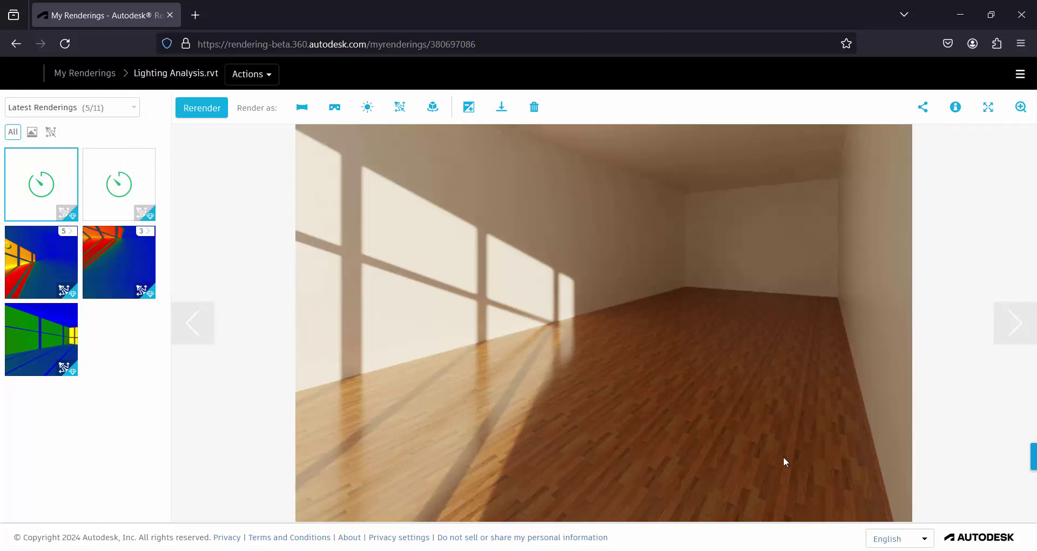
pyautogui.moveTo(802, 550)
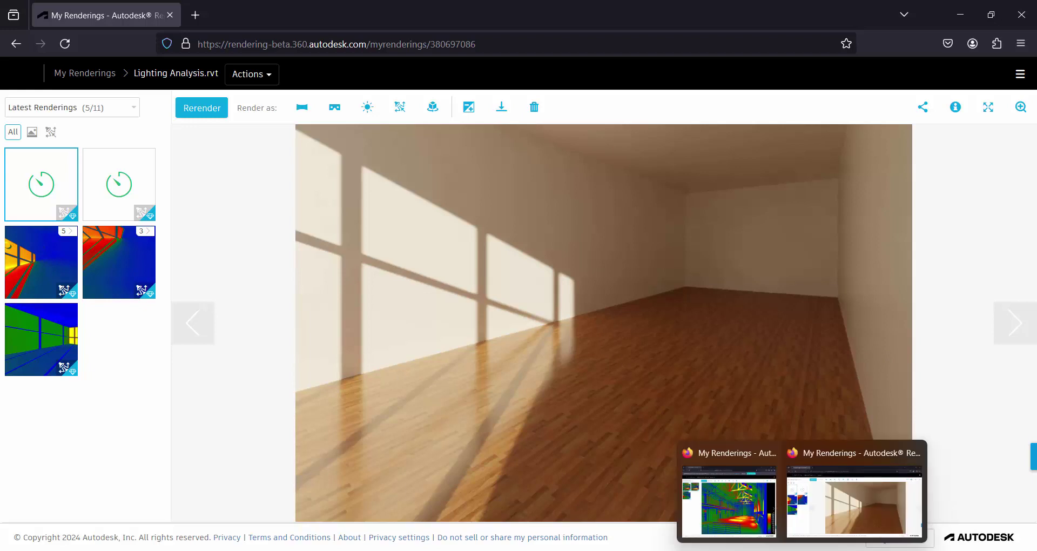